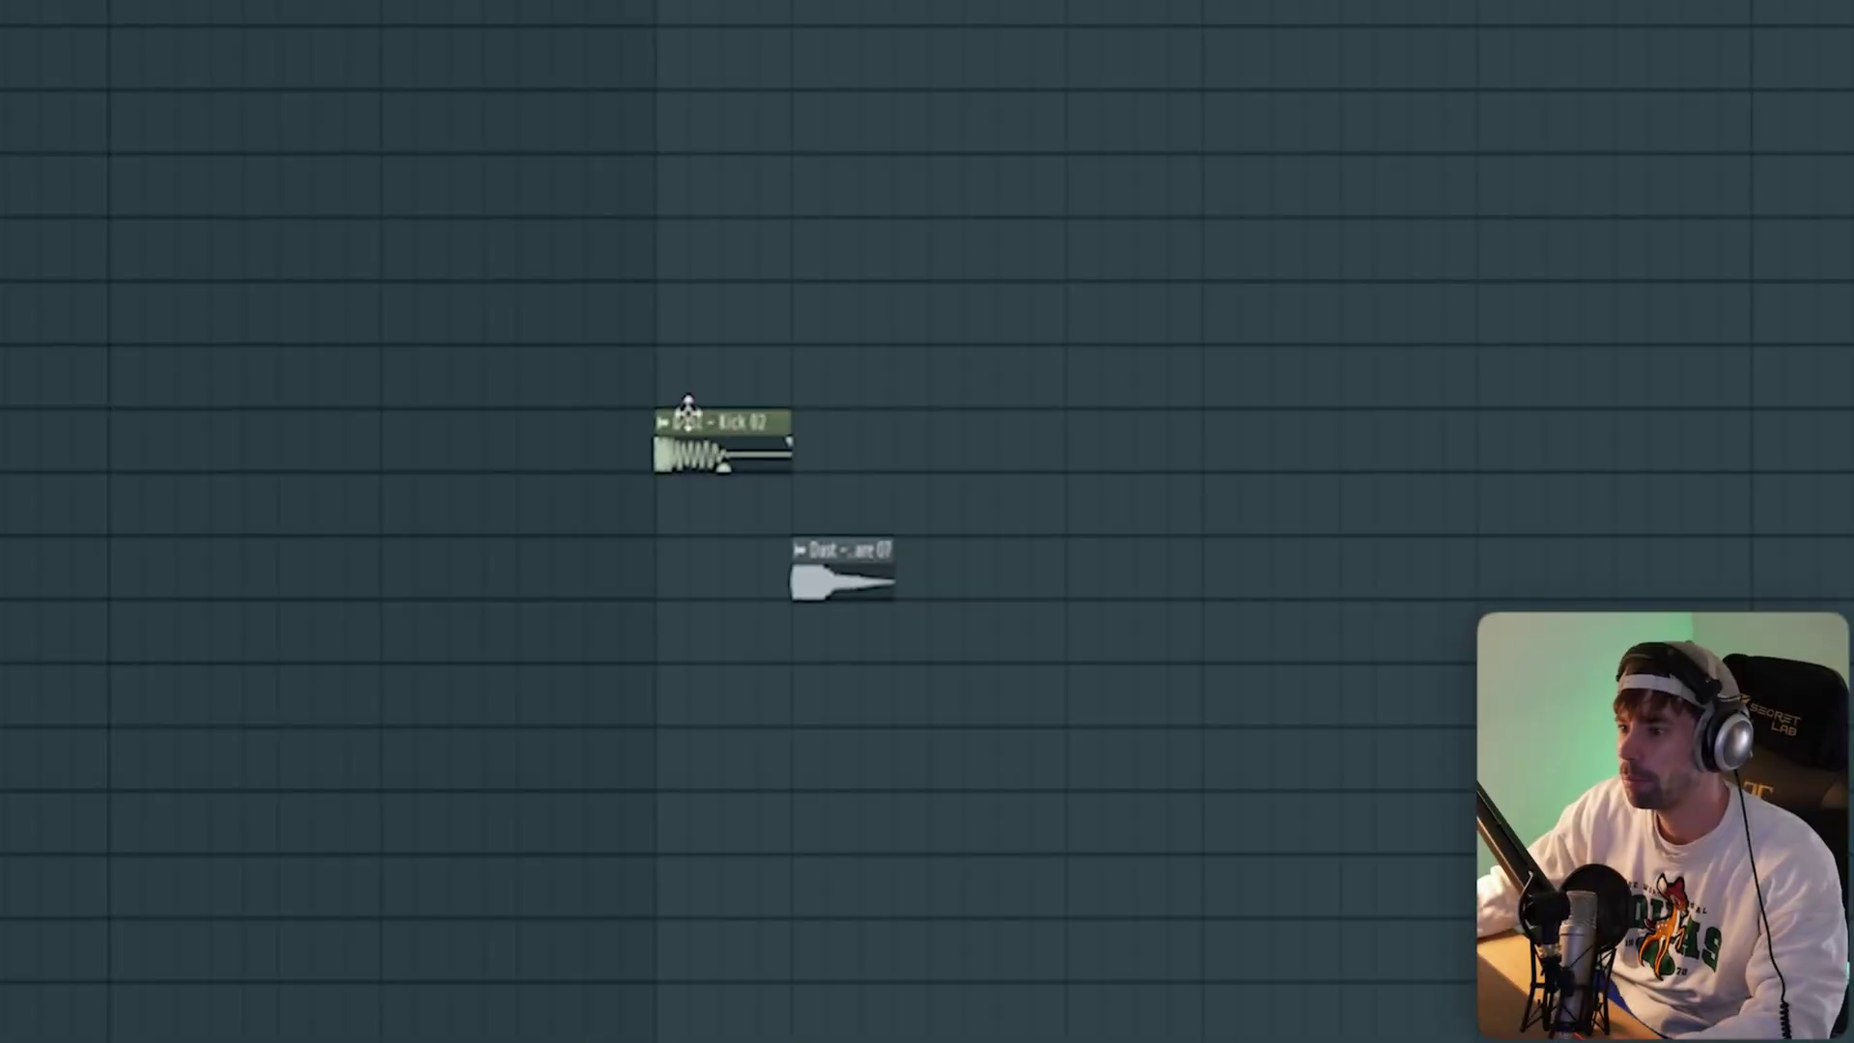
- Duplicate the Kick 02 and snare clips one bar later in the Playlist
drag(682, 442, 977, 431)
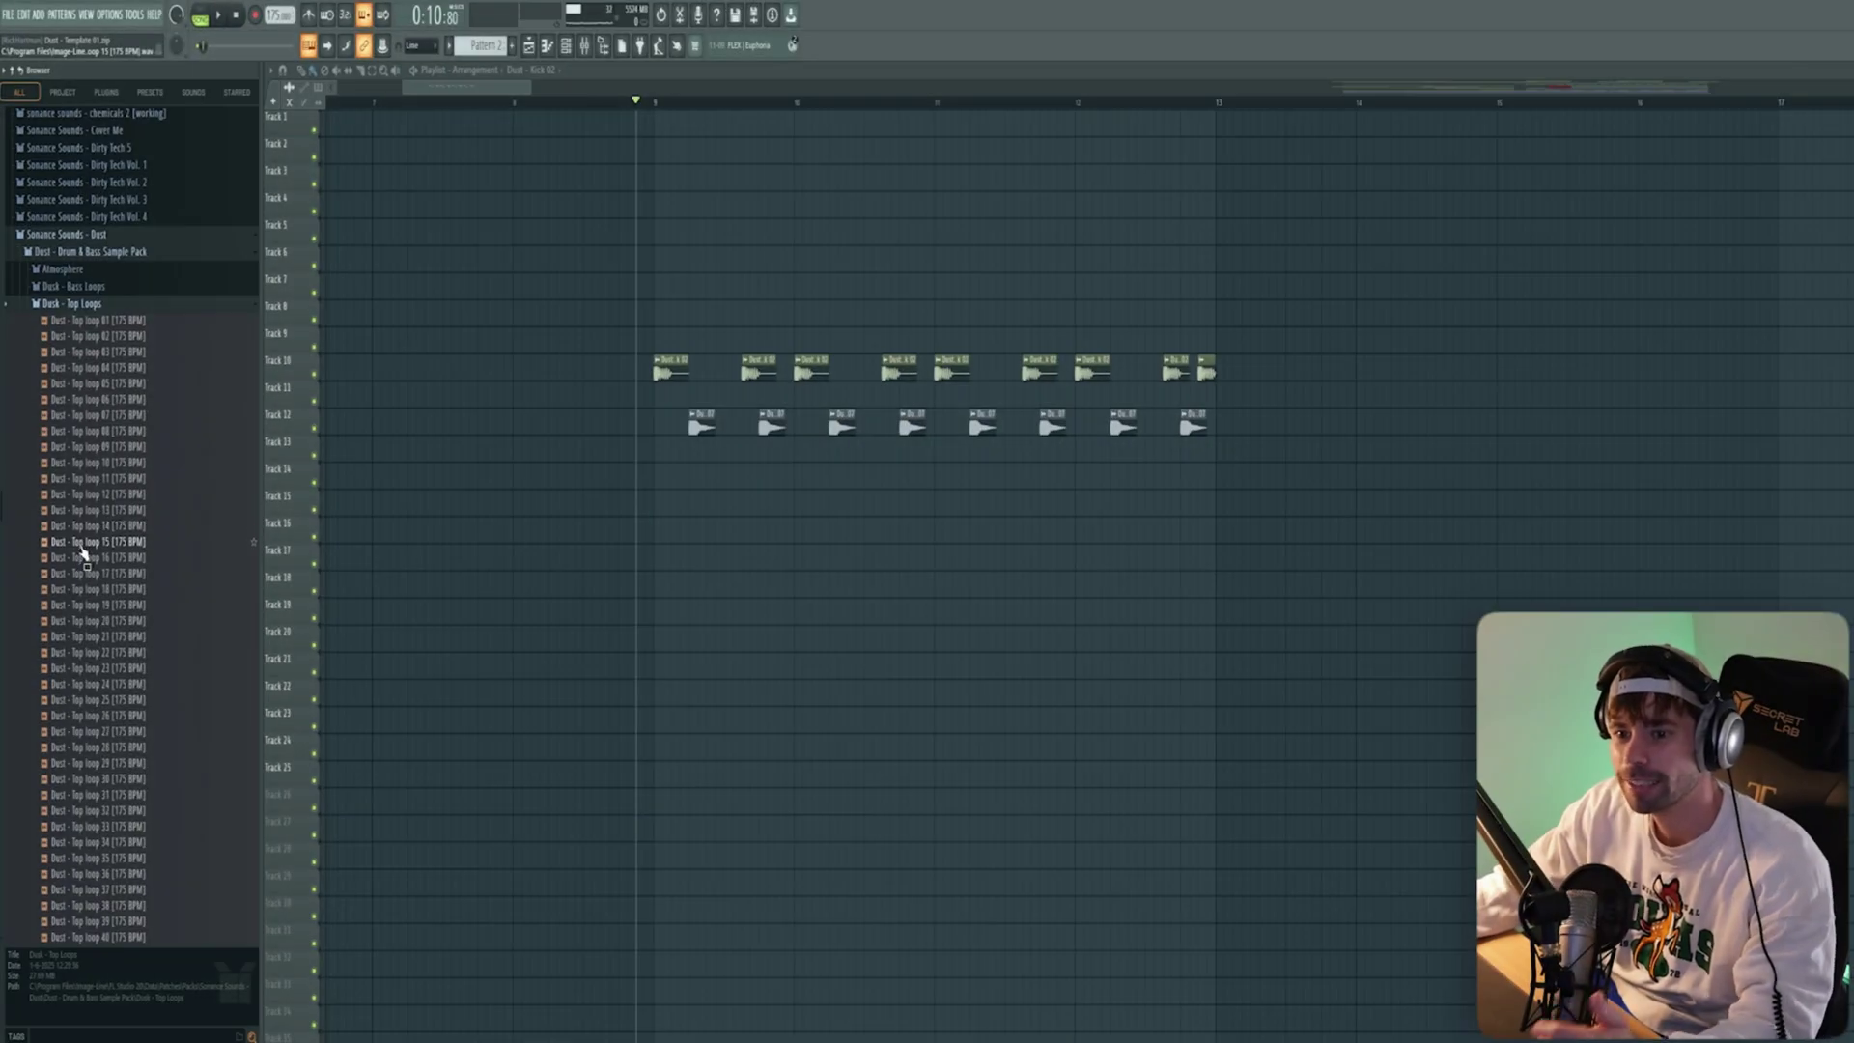
- Place the Top loop 09 and Top loop 20 samples on empty Playlist tracks
drag(114, 454, 111, 432)
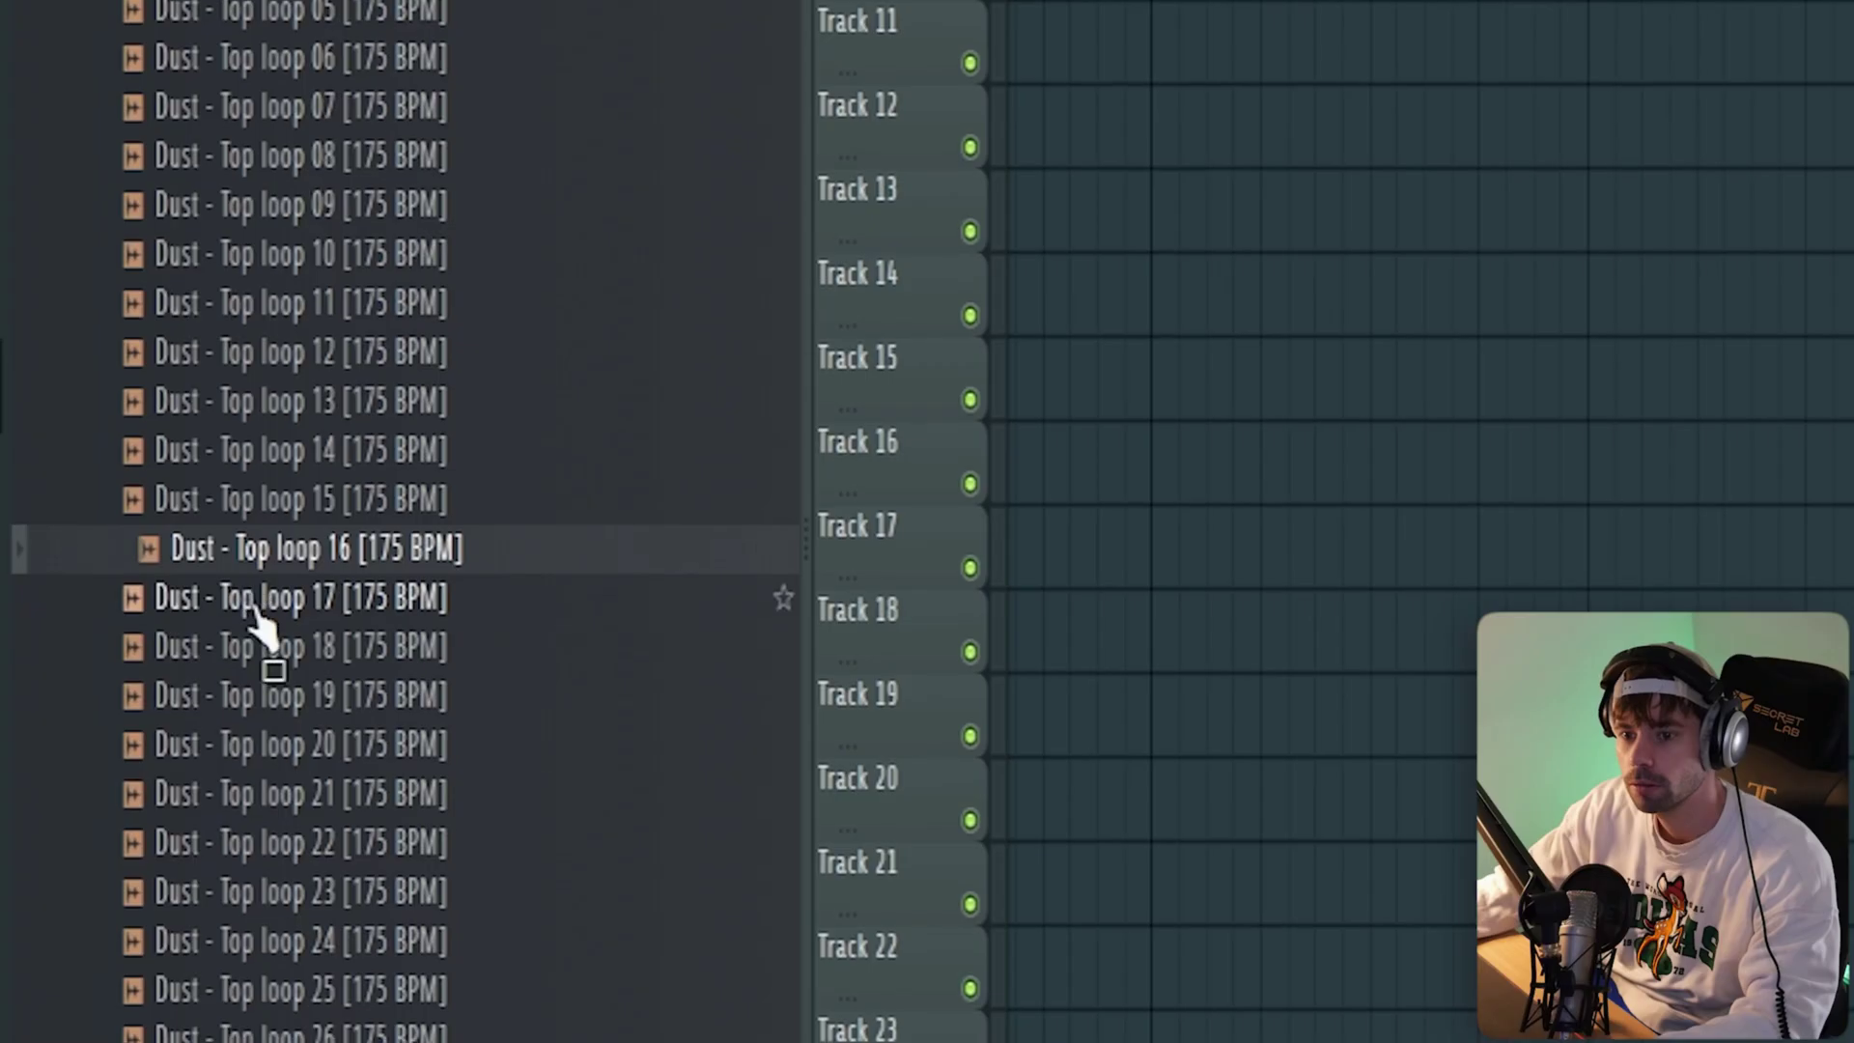
scroll(257, 670, down, 2)
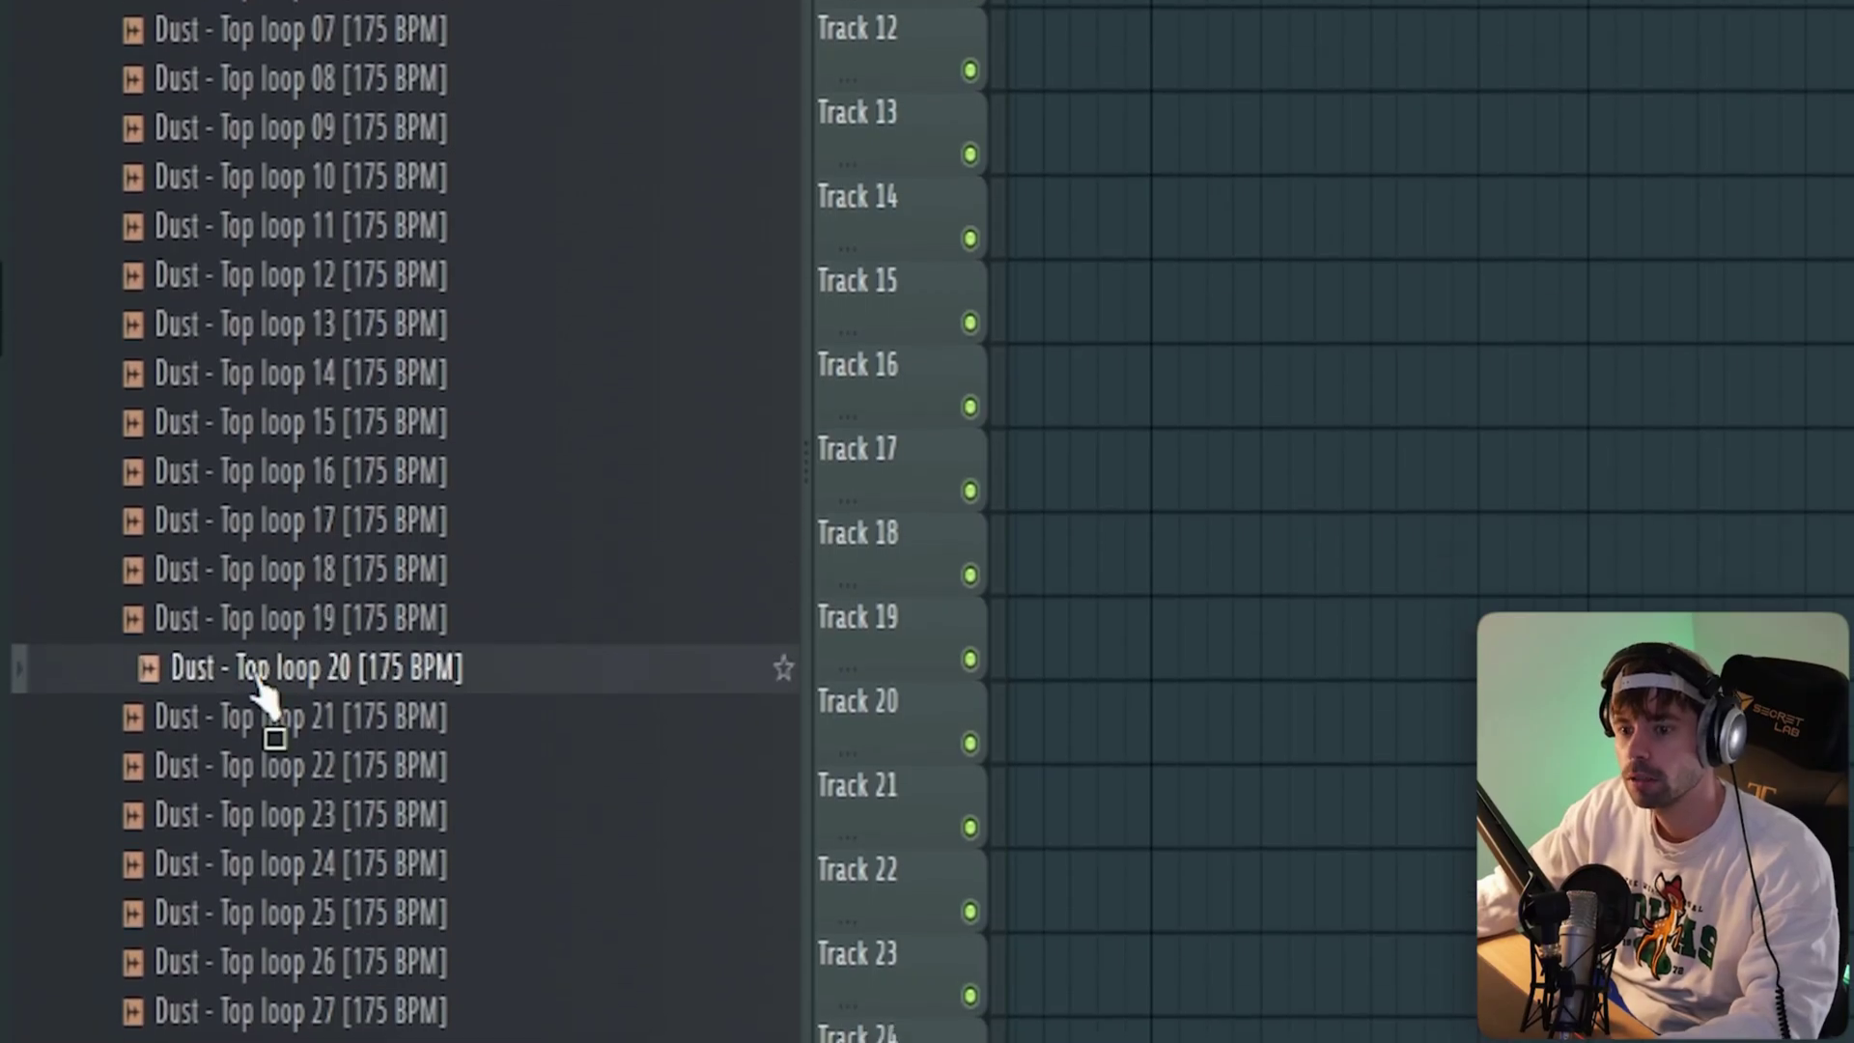
drag(261, 676, 1403, 609)
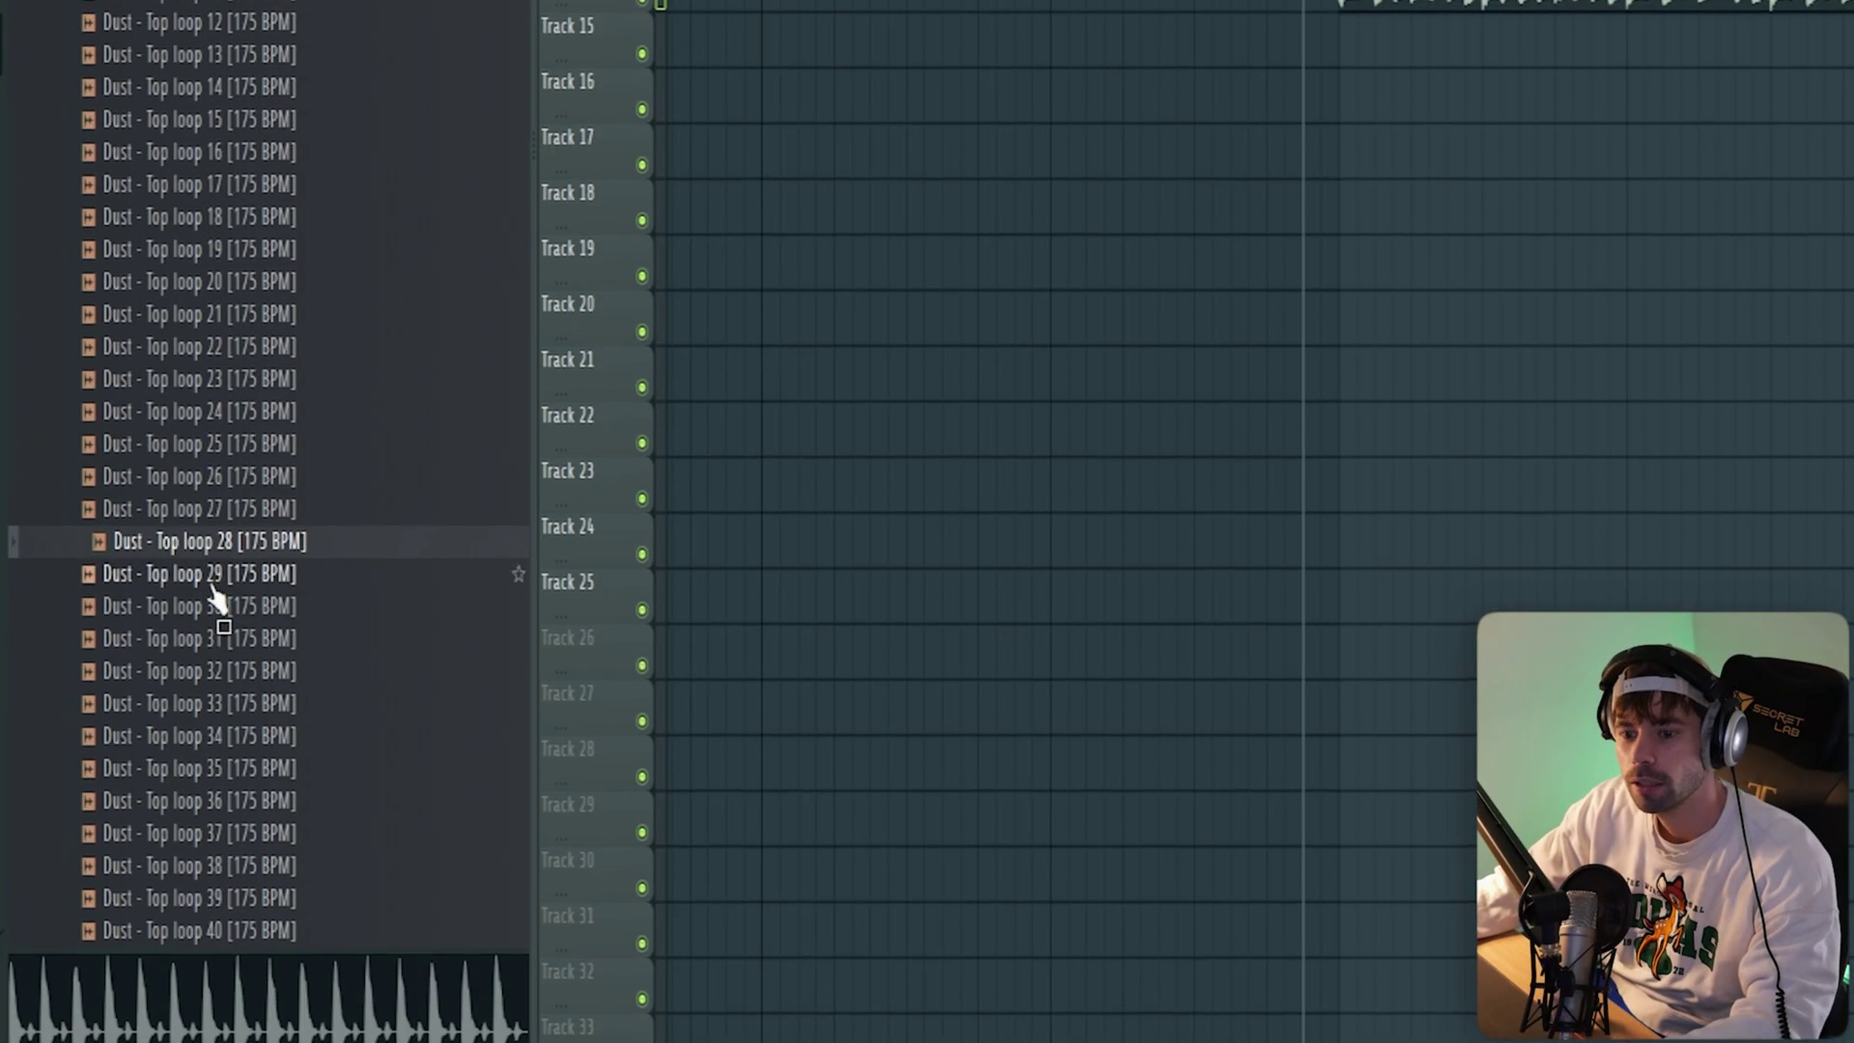
- Preview Top loop 39 and bring up the Pro-C 2 compressor on mixer insert 21
click(217, 763)
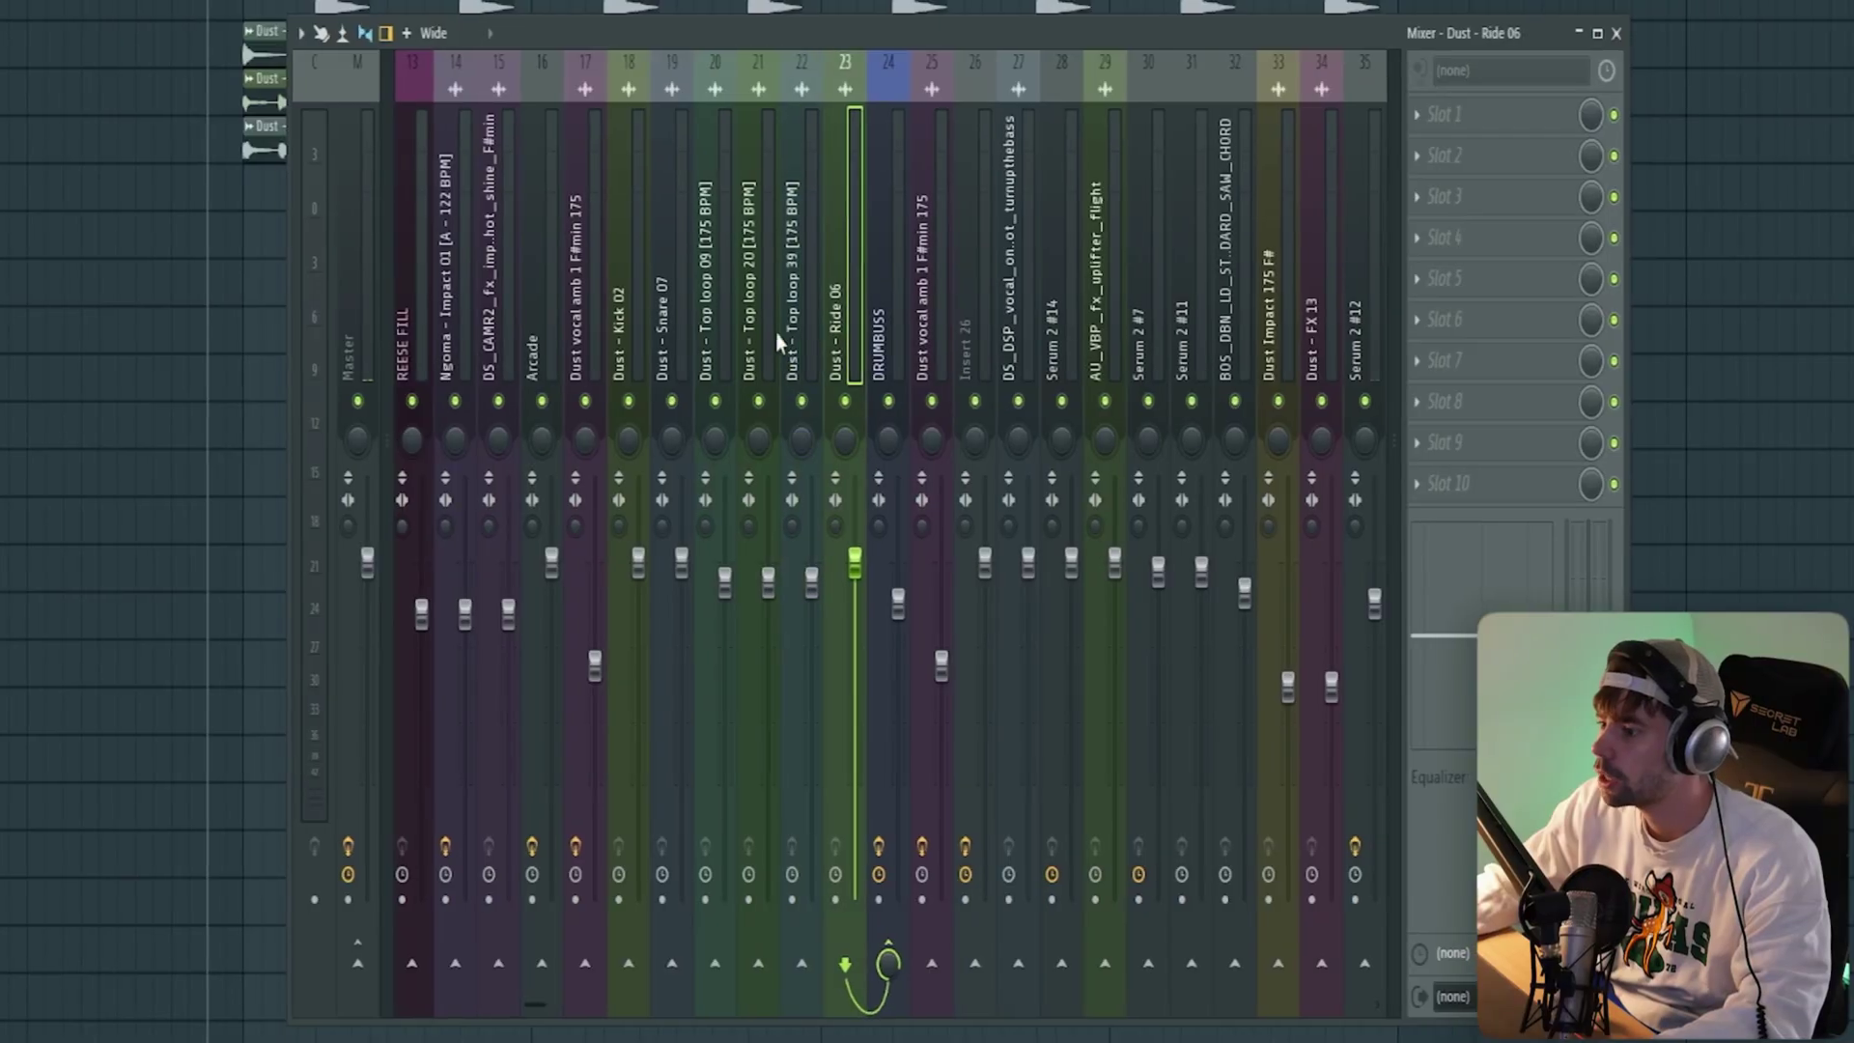
click(775, 334)
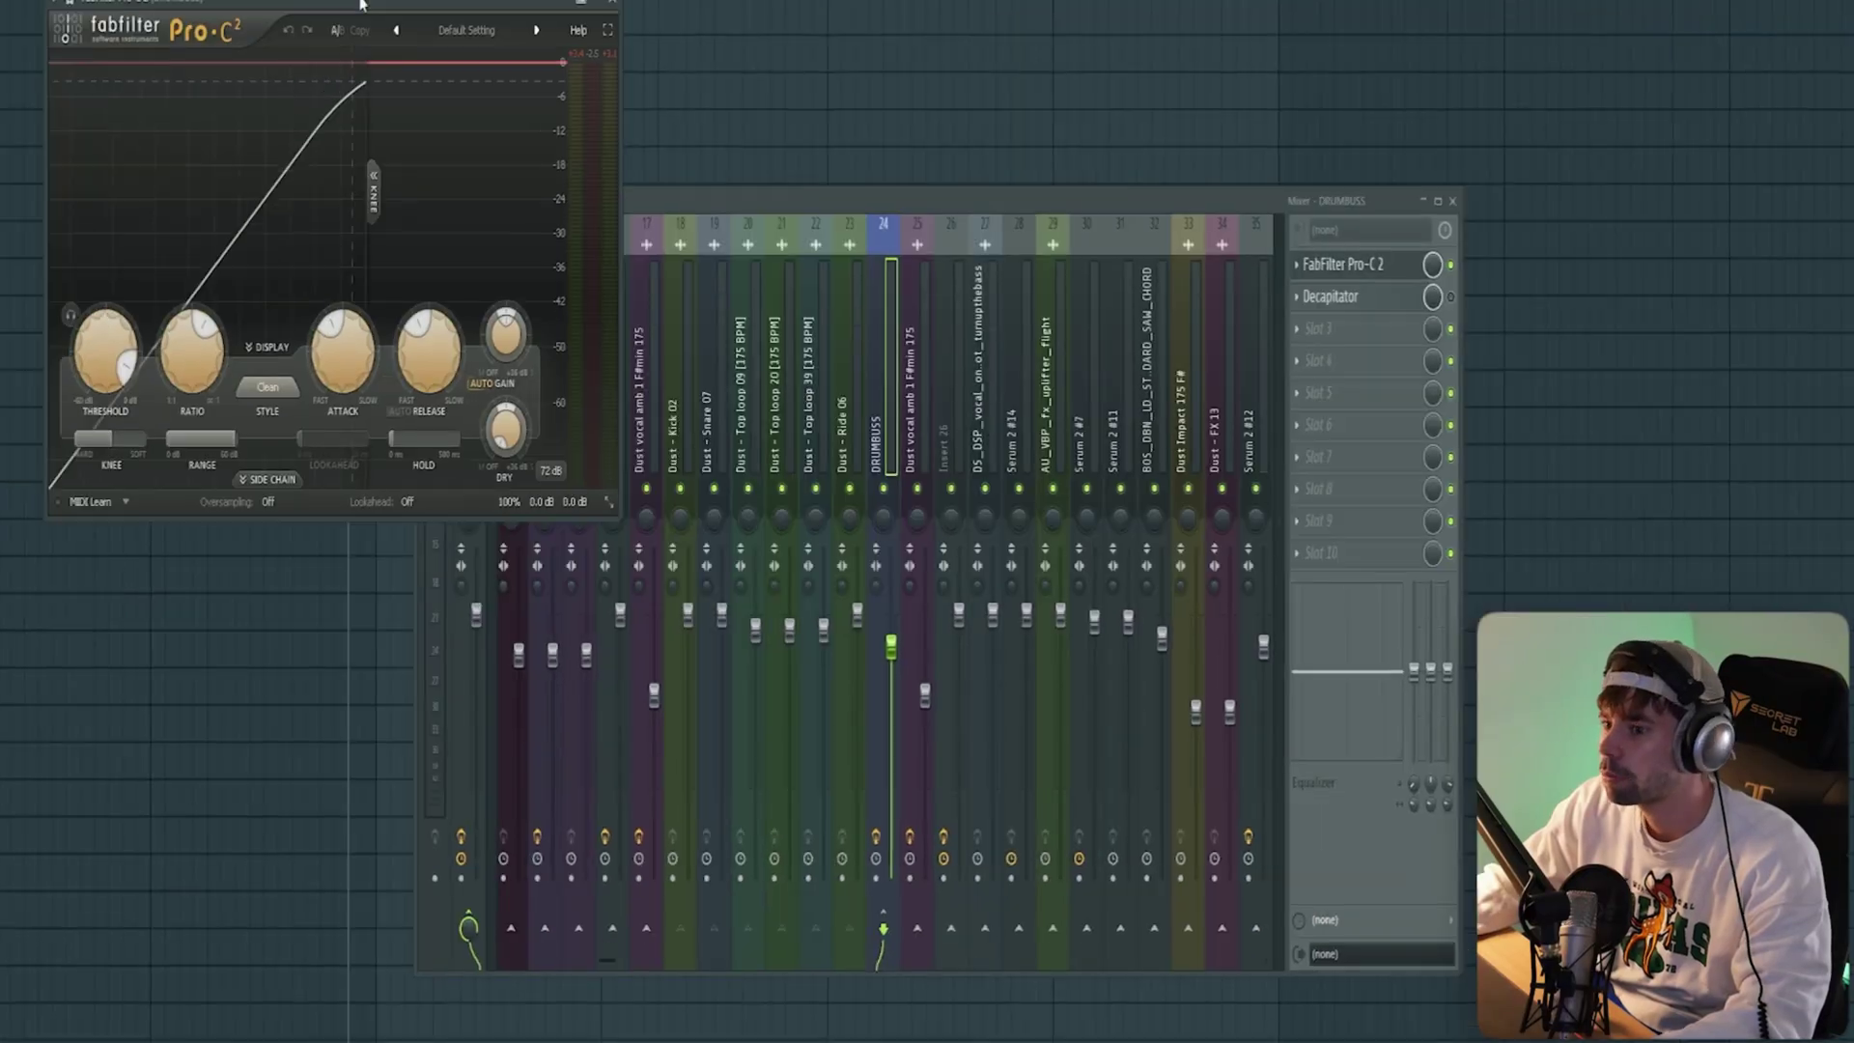
drag(361, 8, 898, 75)
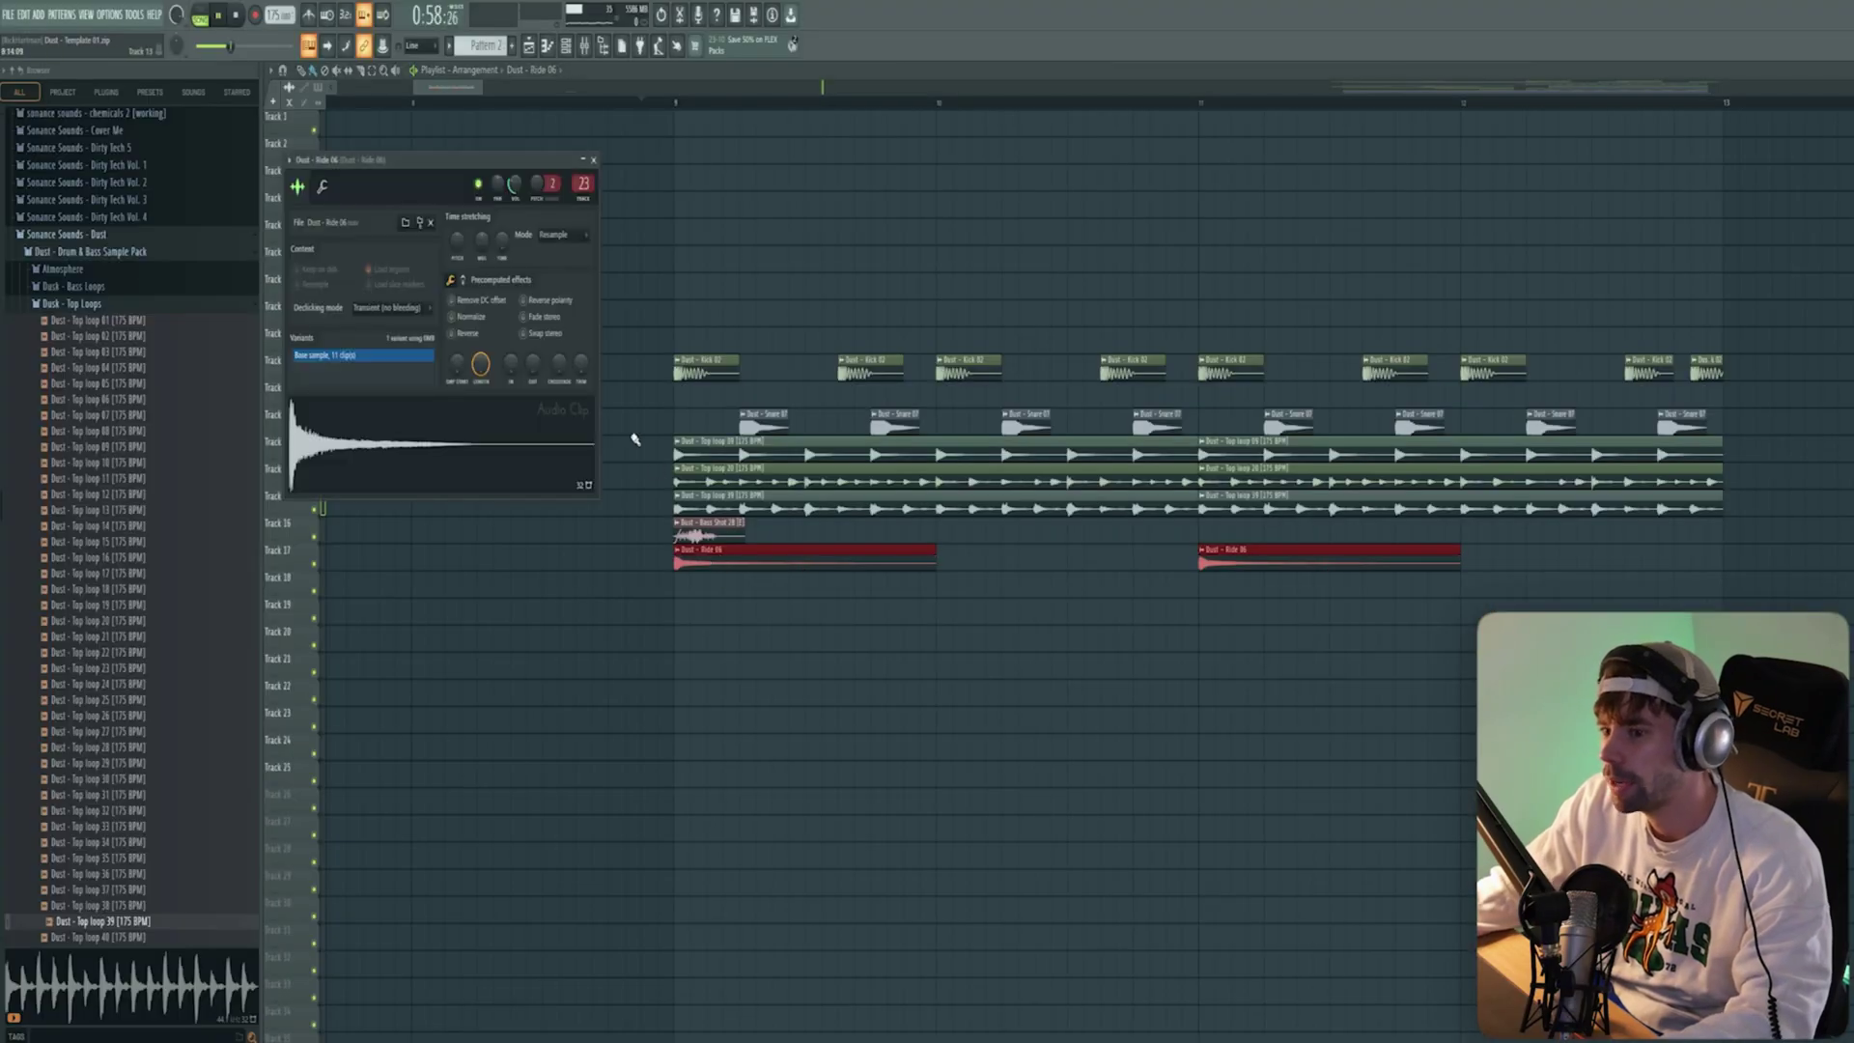
- Dismiss the Ride 06 and Bass Shot 28 clip windows and start playback
drag(455, 180, 904, 328)
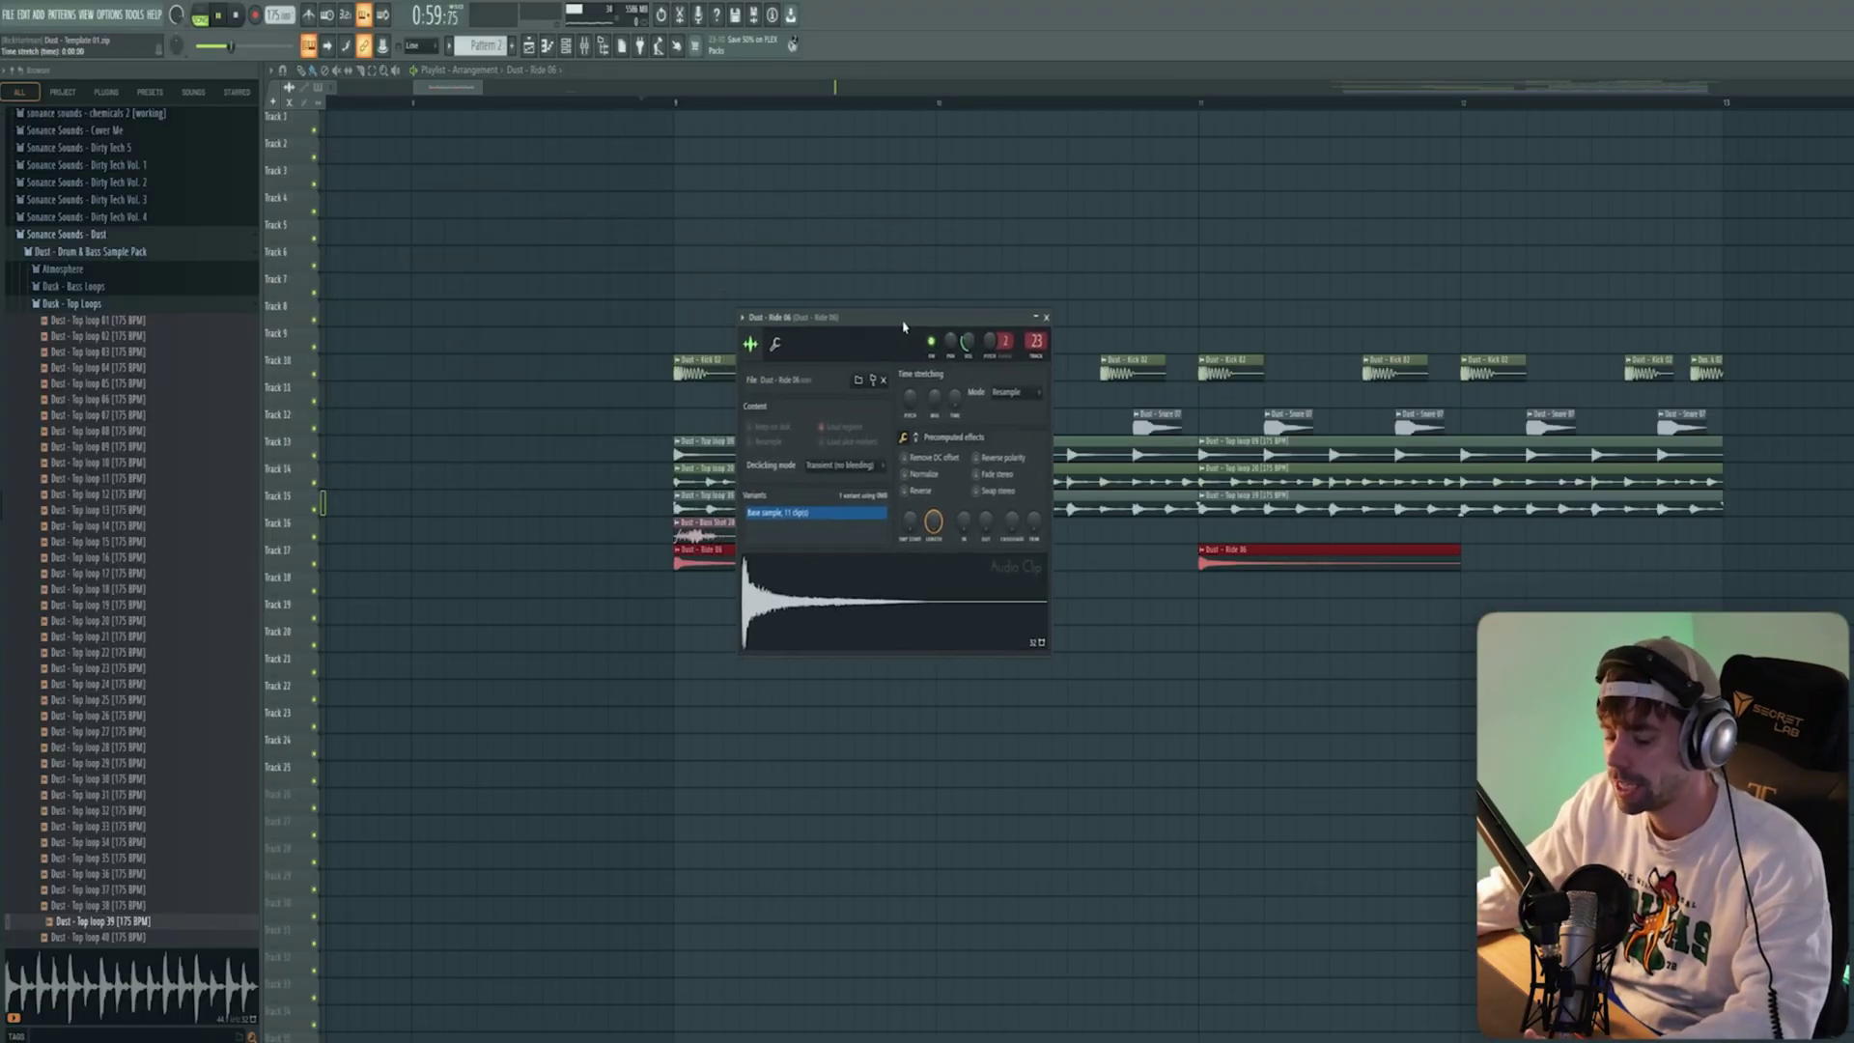
click(1050, 320)
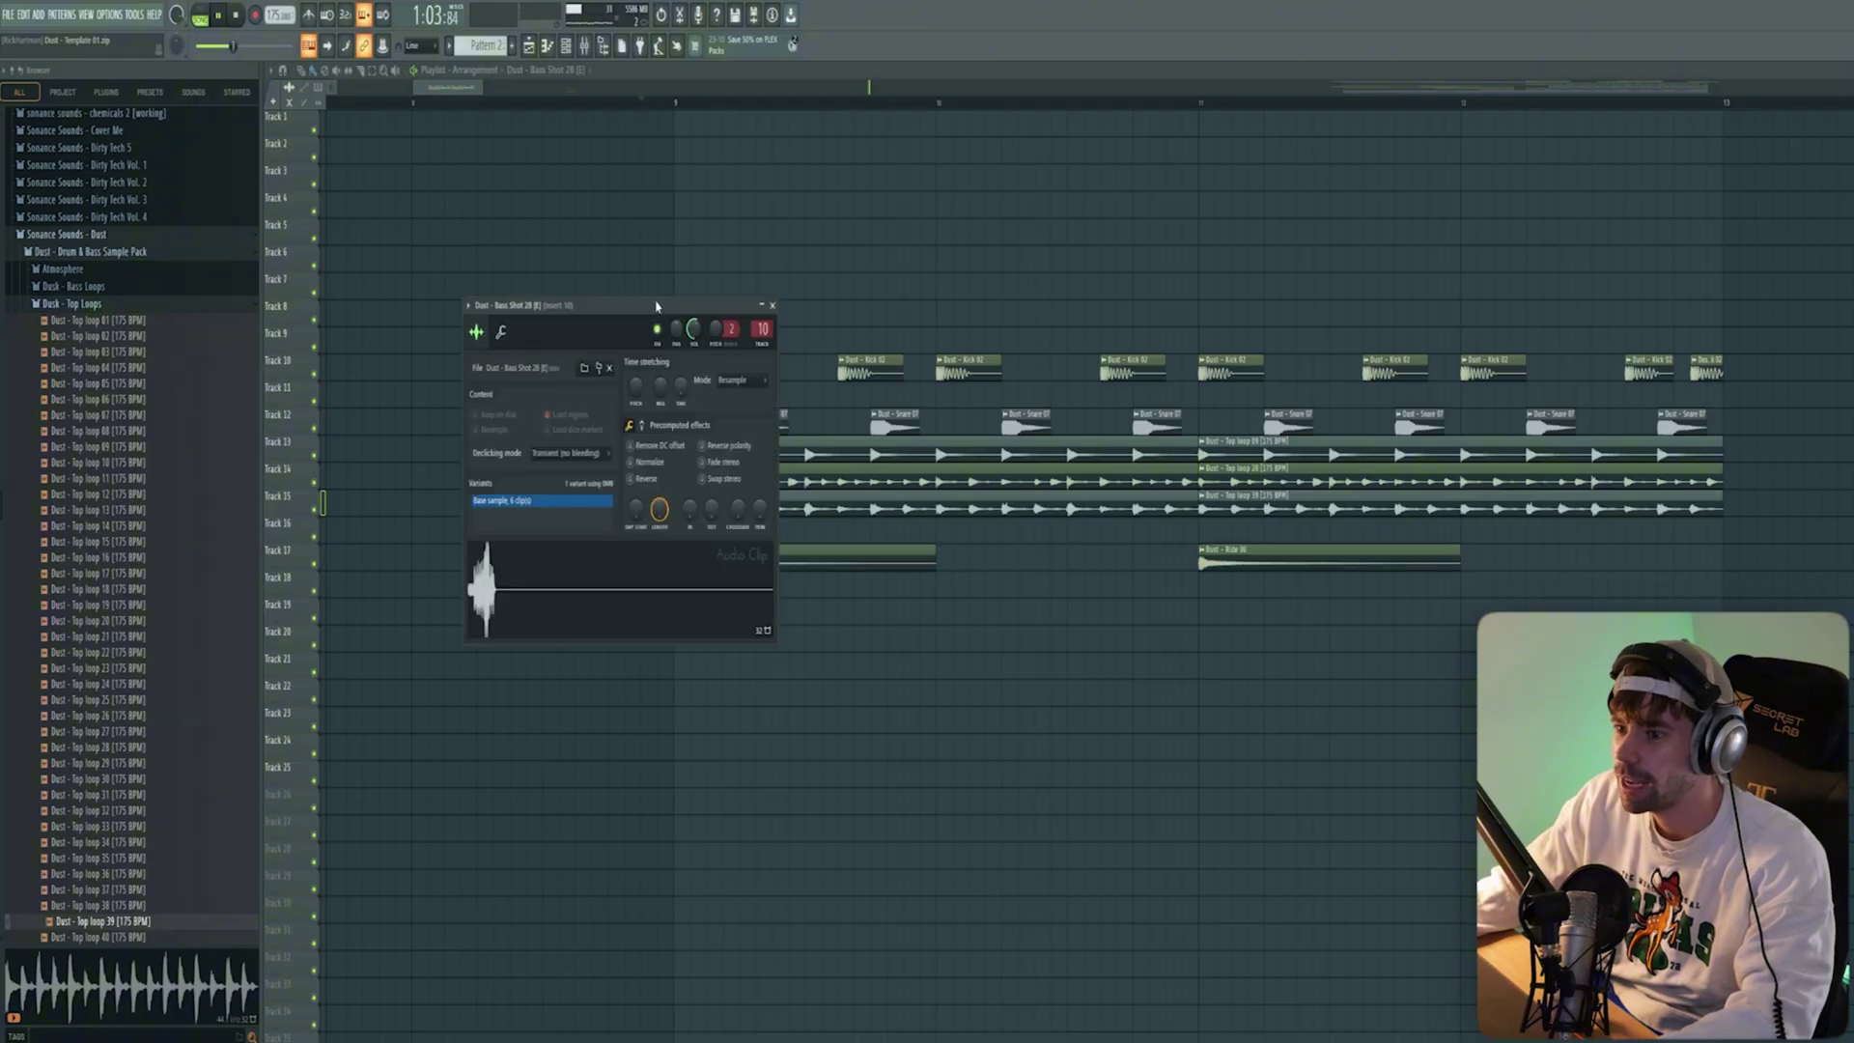
drag(656, 306, 880, 317)
key(Escape)
key(space)
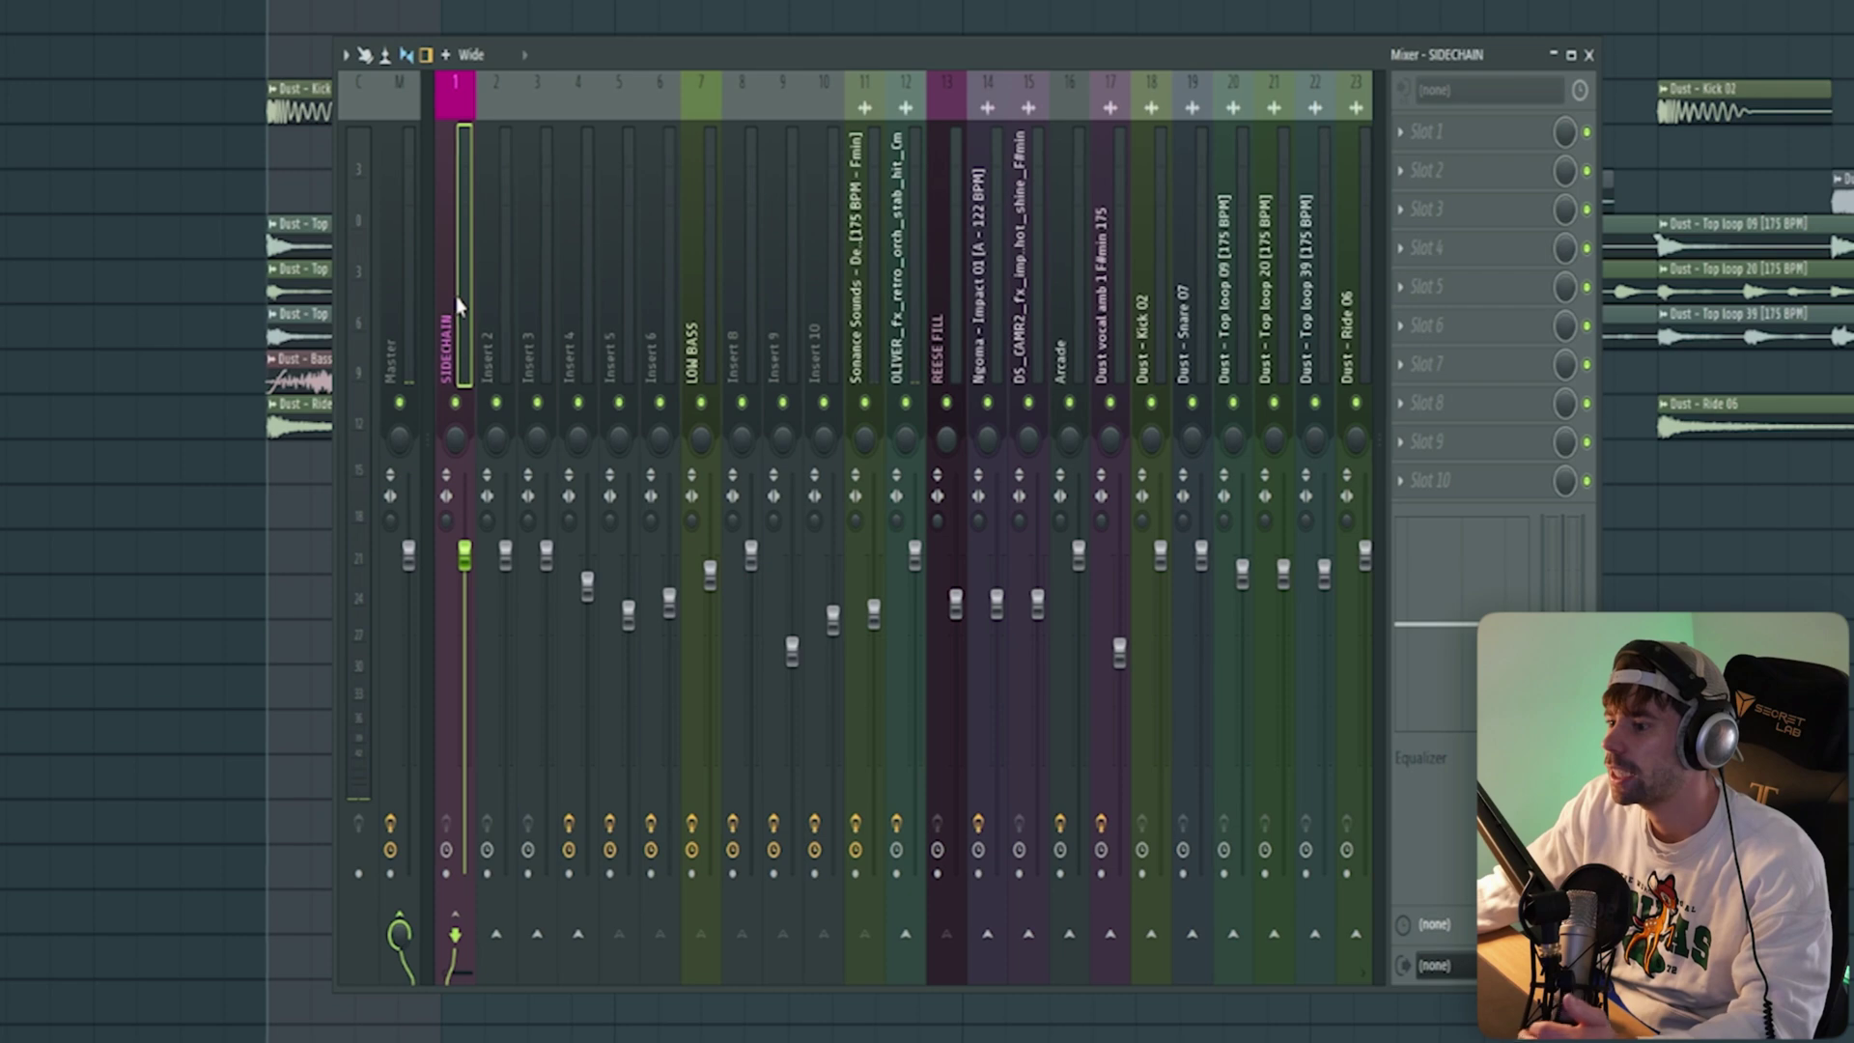
- Create a SIDECHAIN volume automation clip under the first kick and copy it under the second
right_click(465, 553)
click(488, 753)
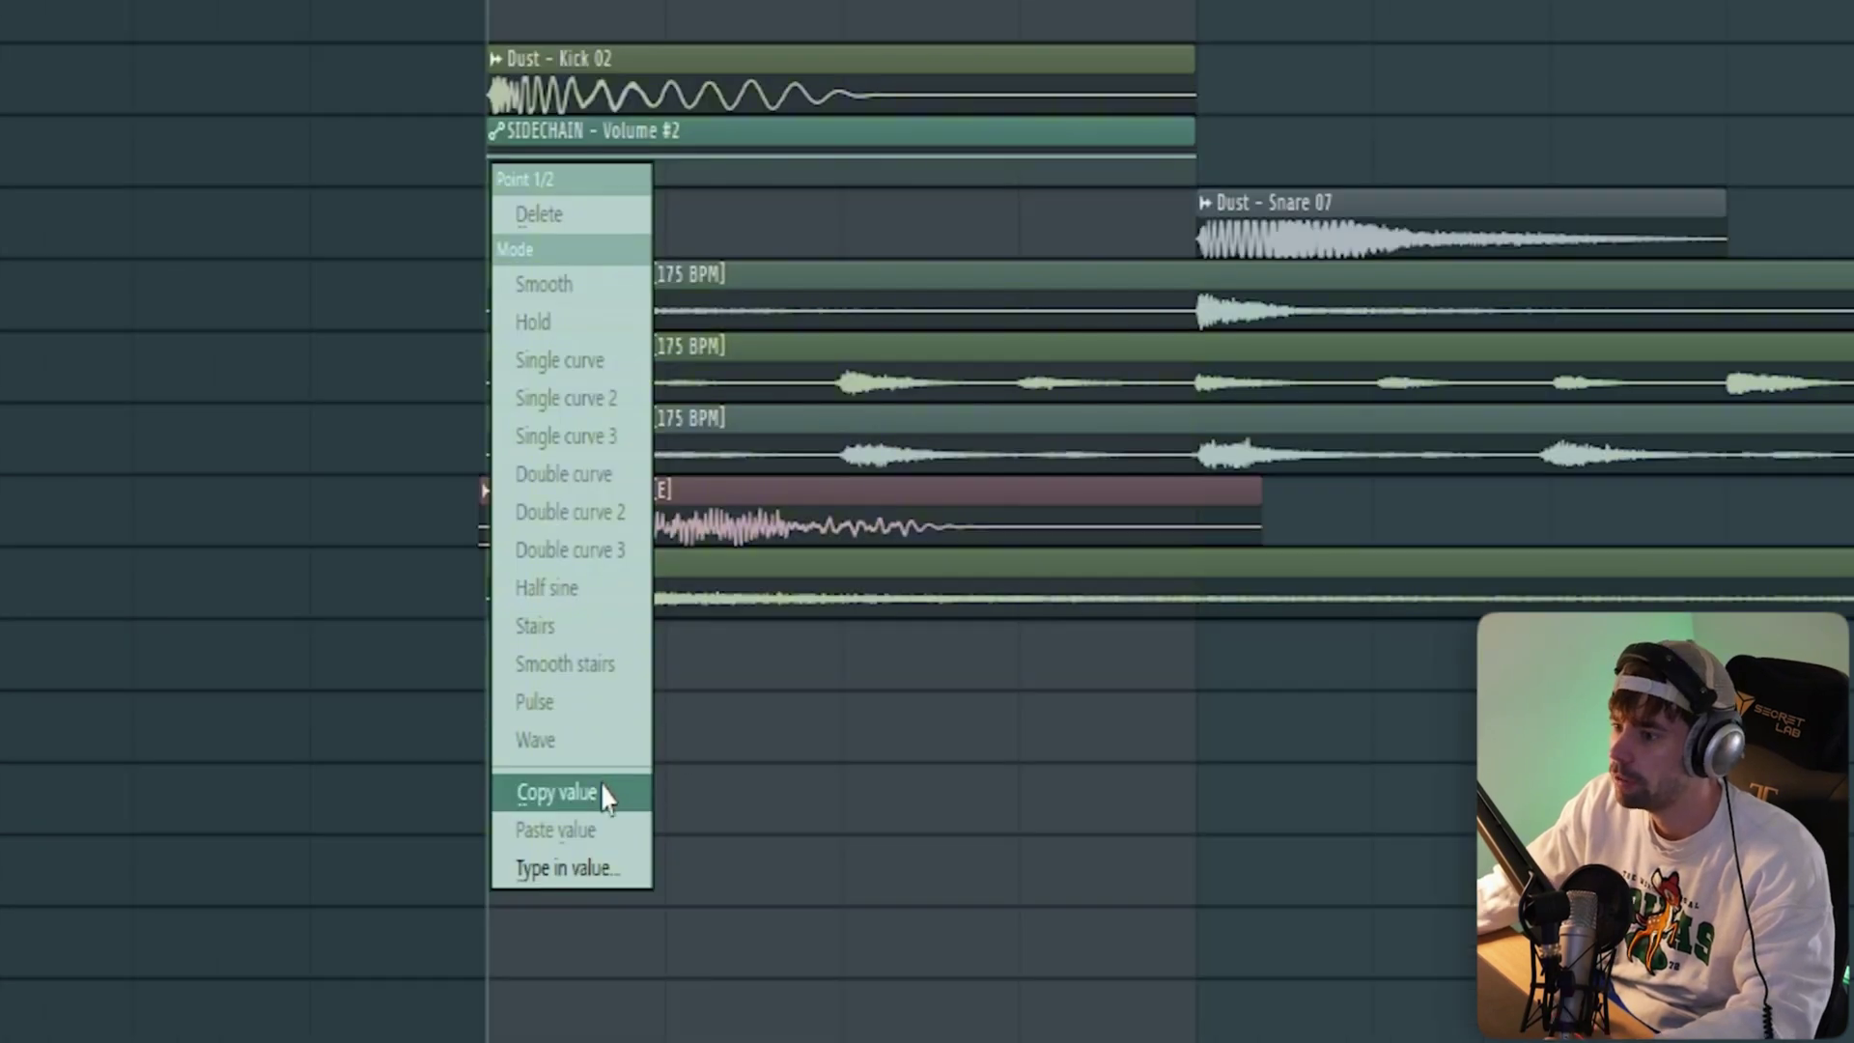
click(606, 794)
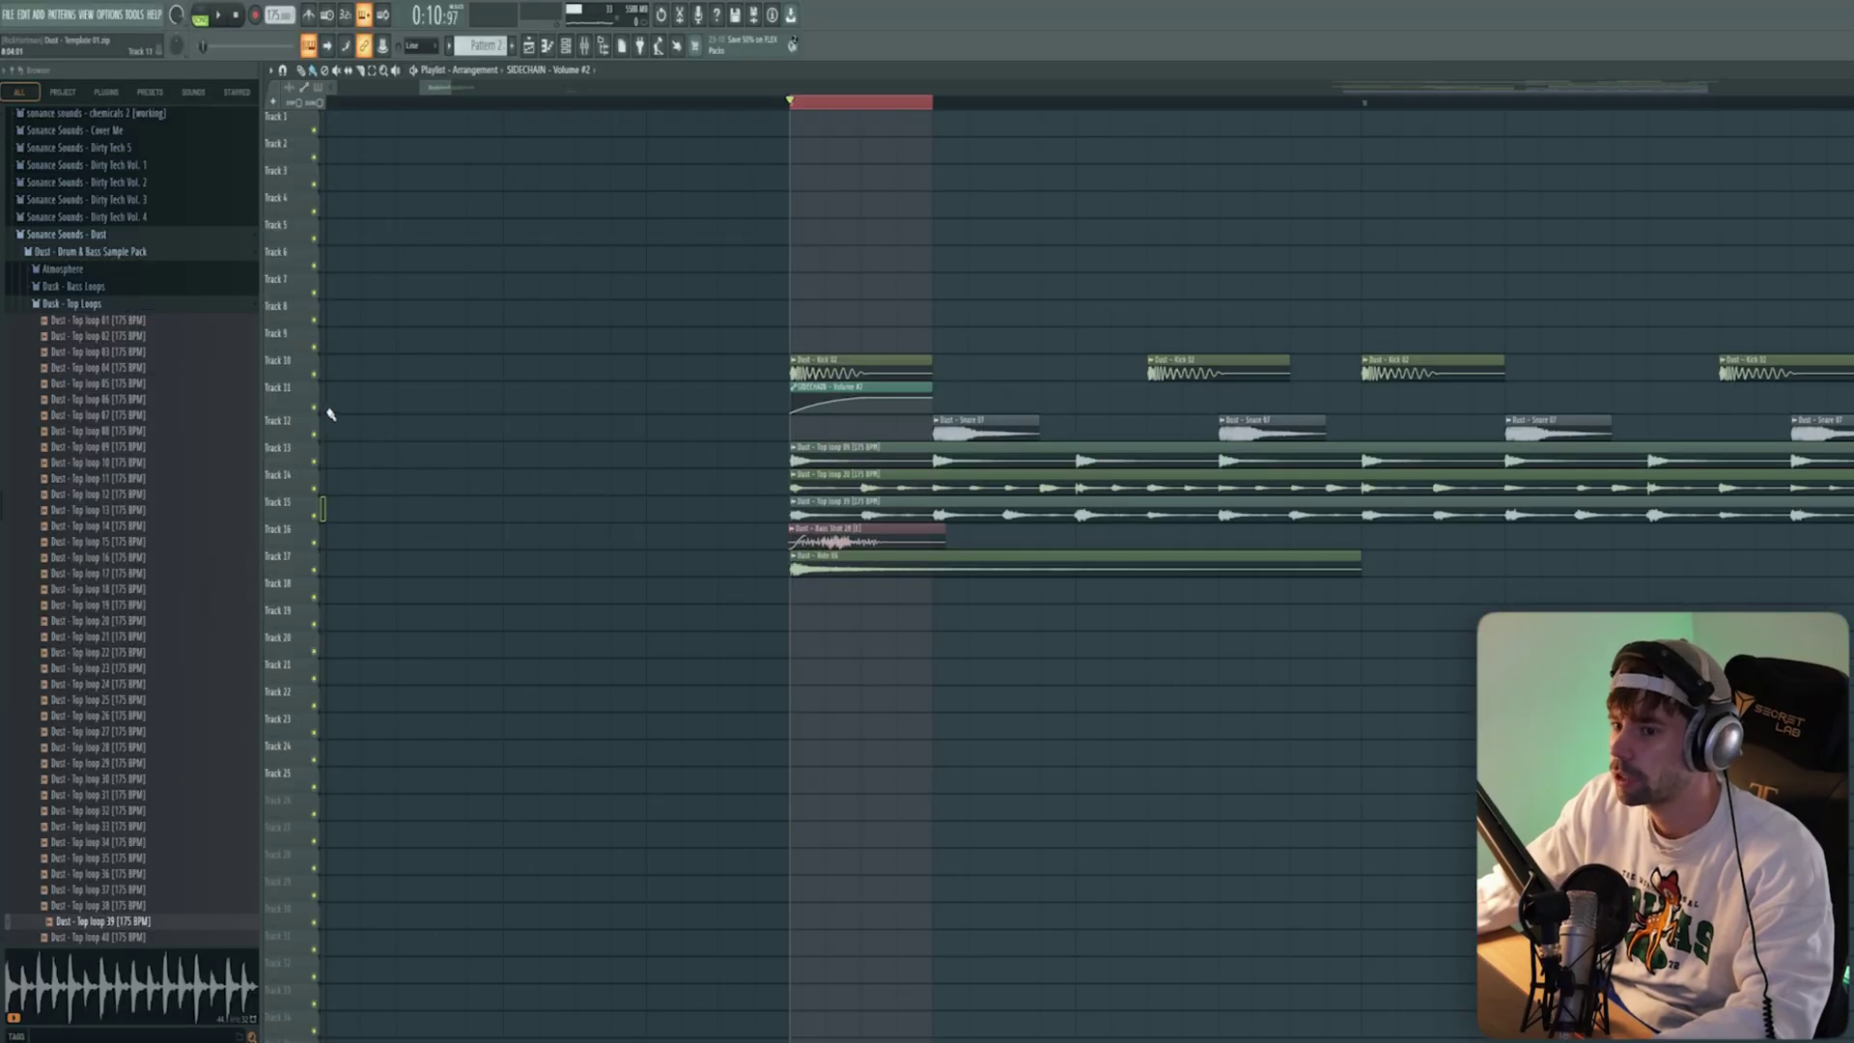
drag(306, 410, 305, 403)
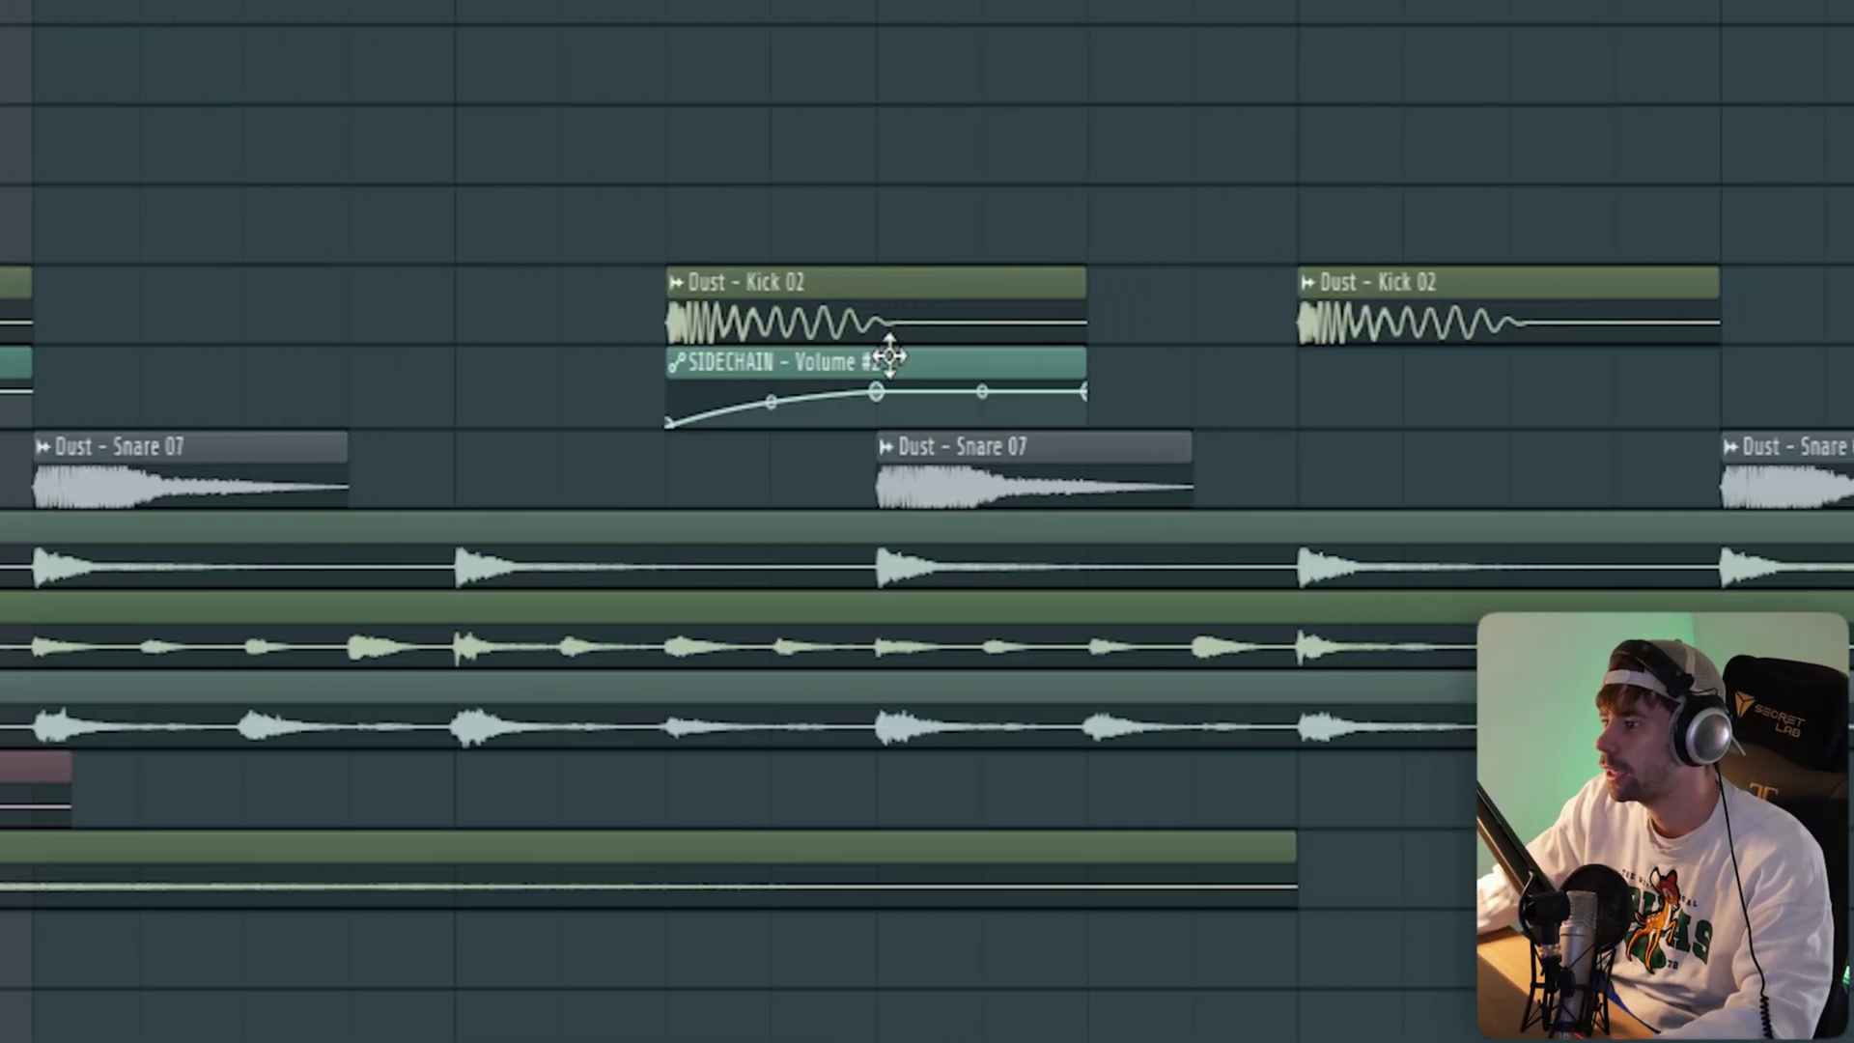
drag(869, 396, 1245, 396)
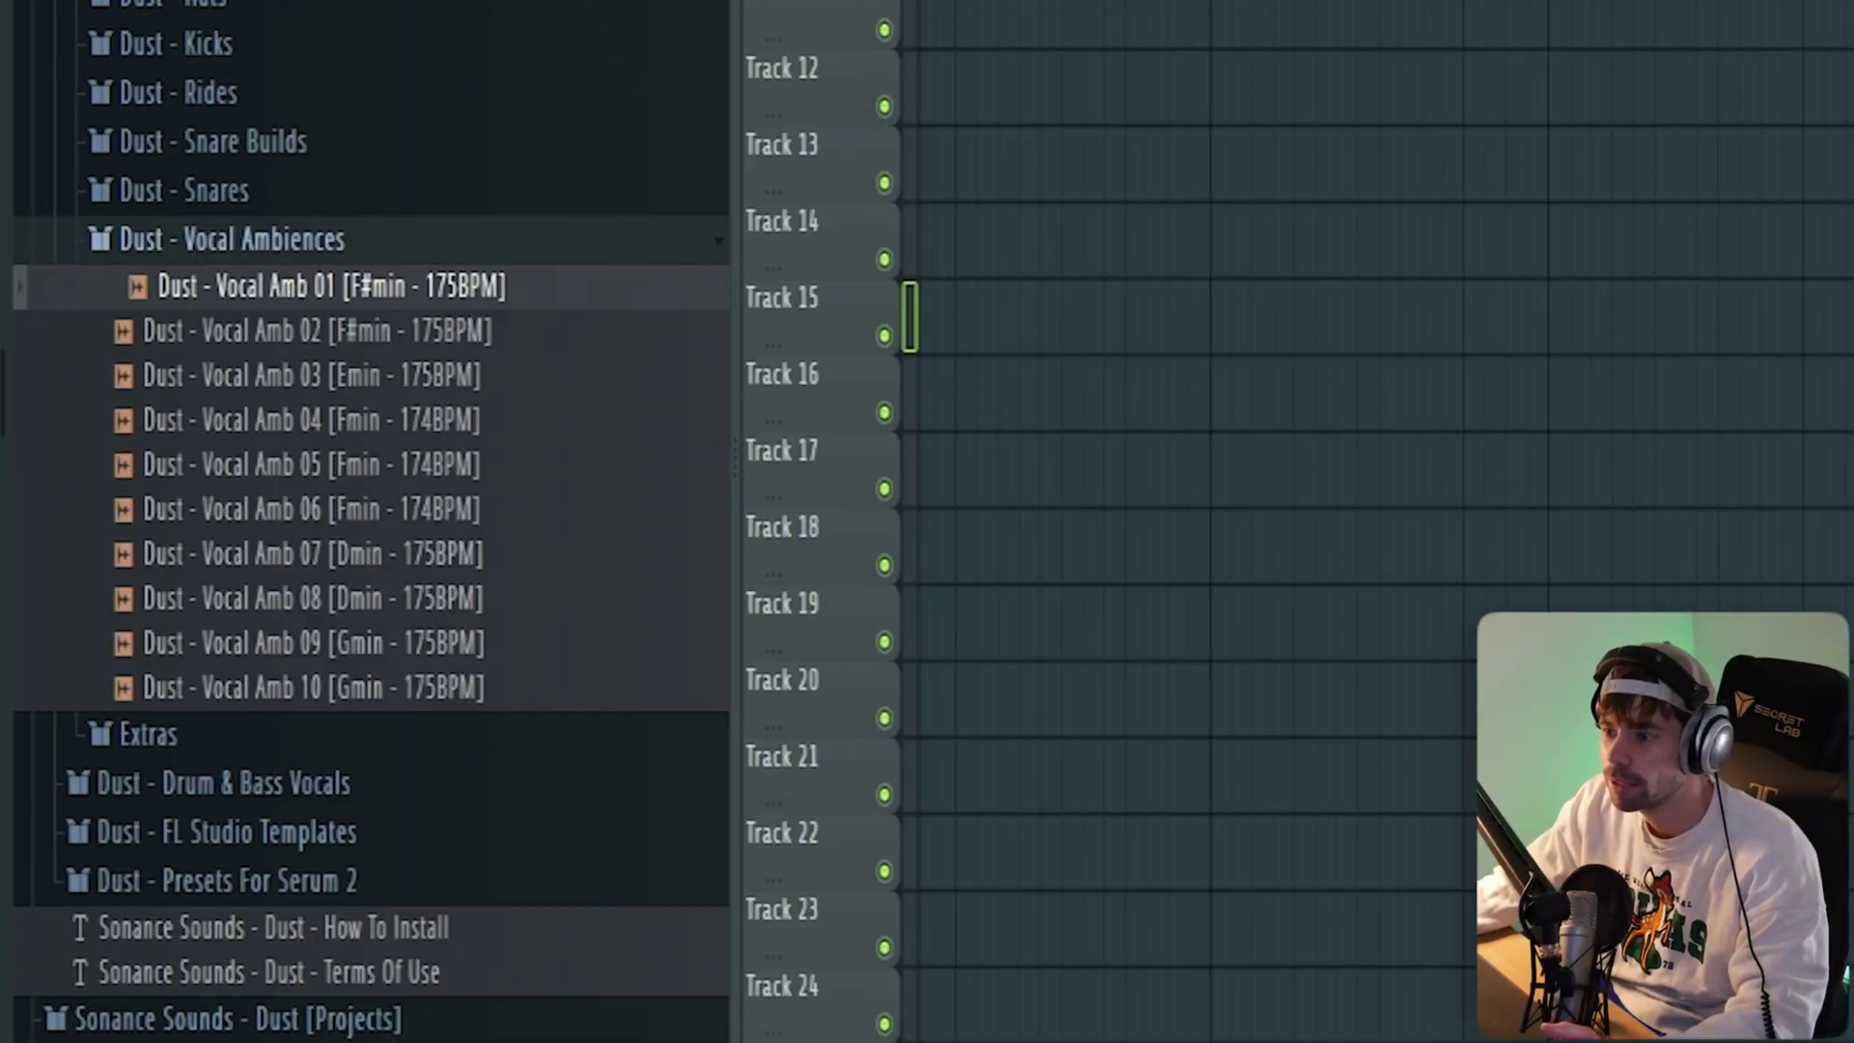
- Preview Vocal Amb 02, add it below the drums and shift it earlier
click(376, 333)
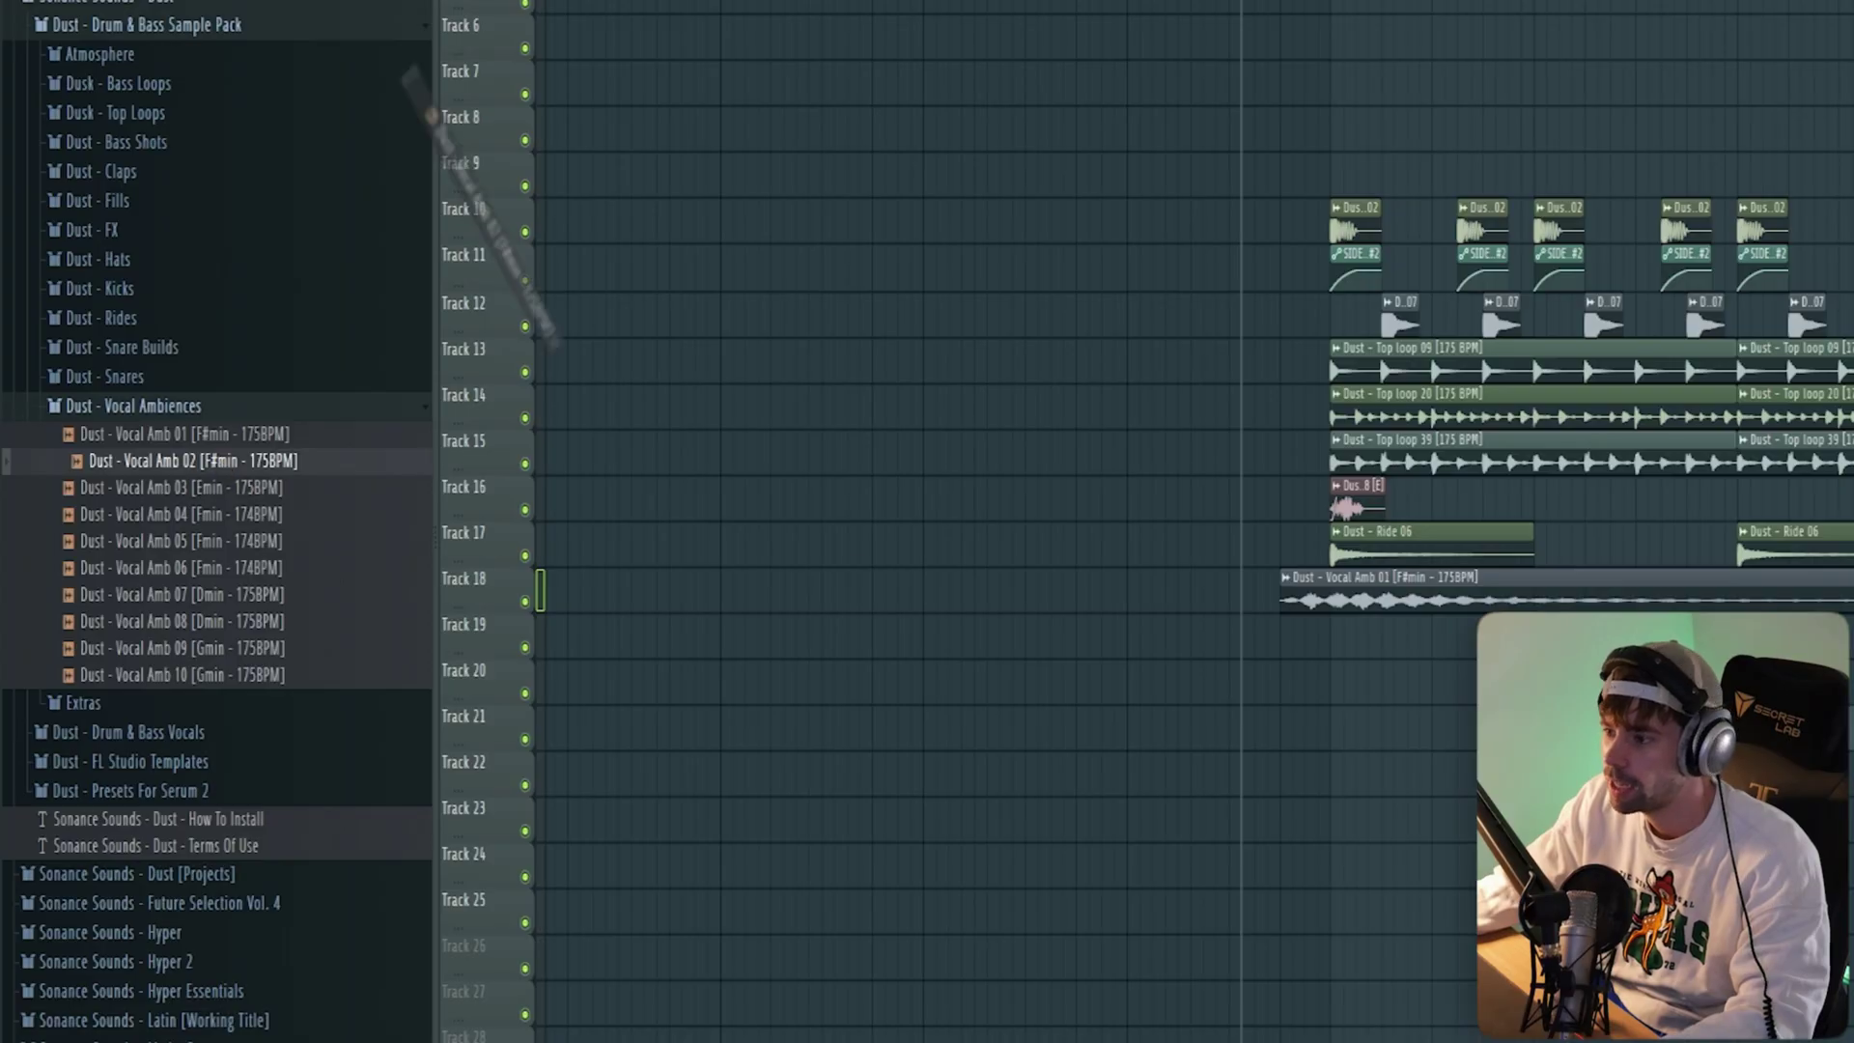
drag(430, 116, 541, 318)
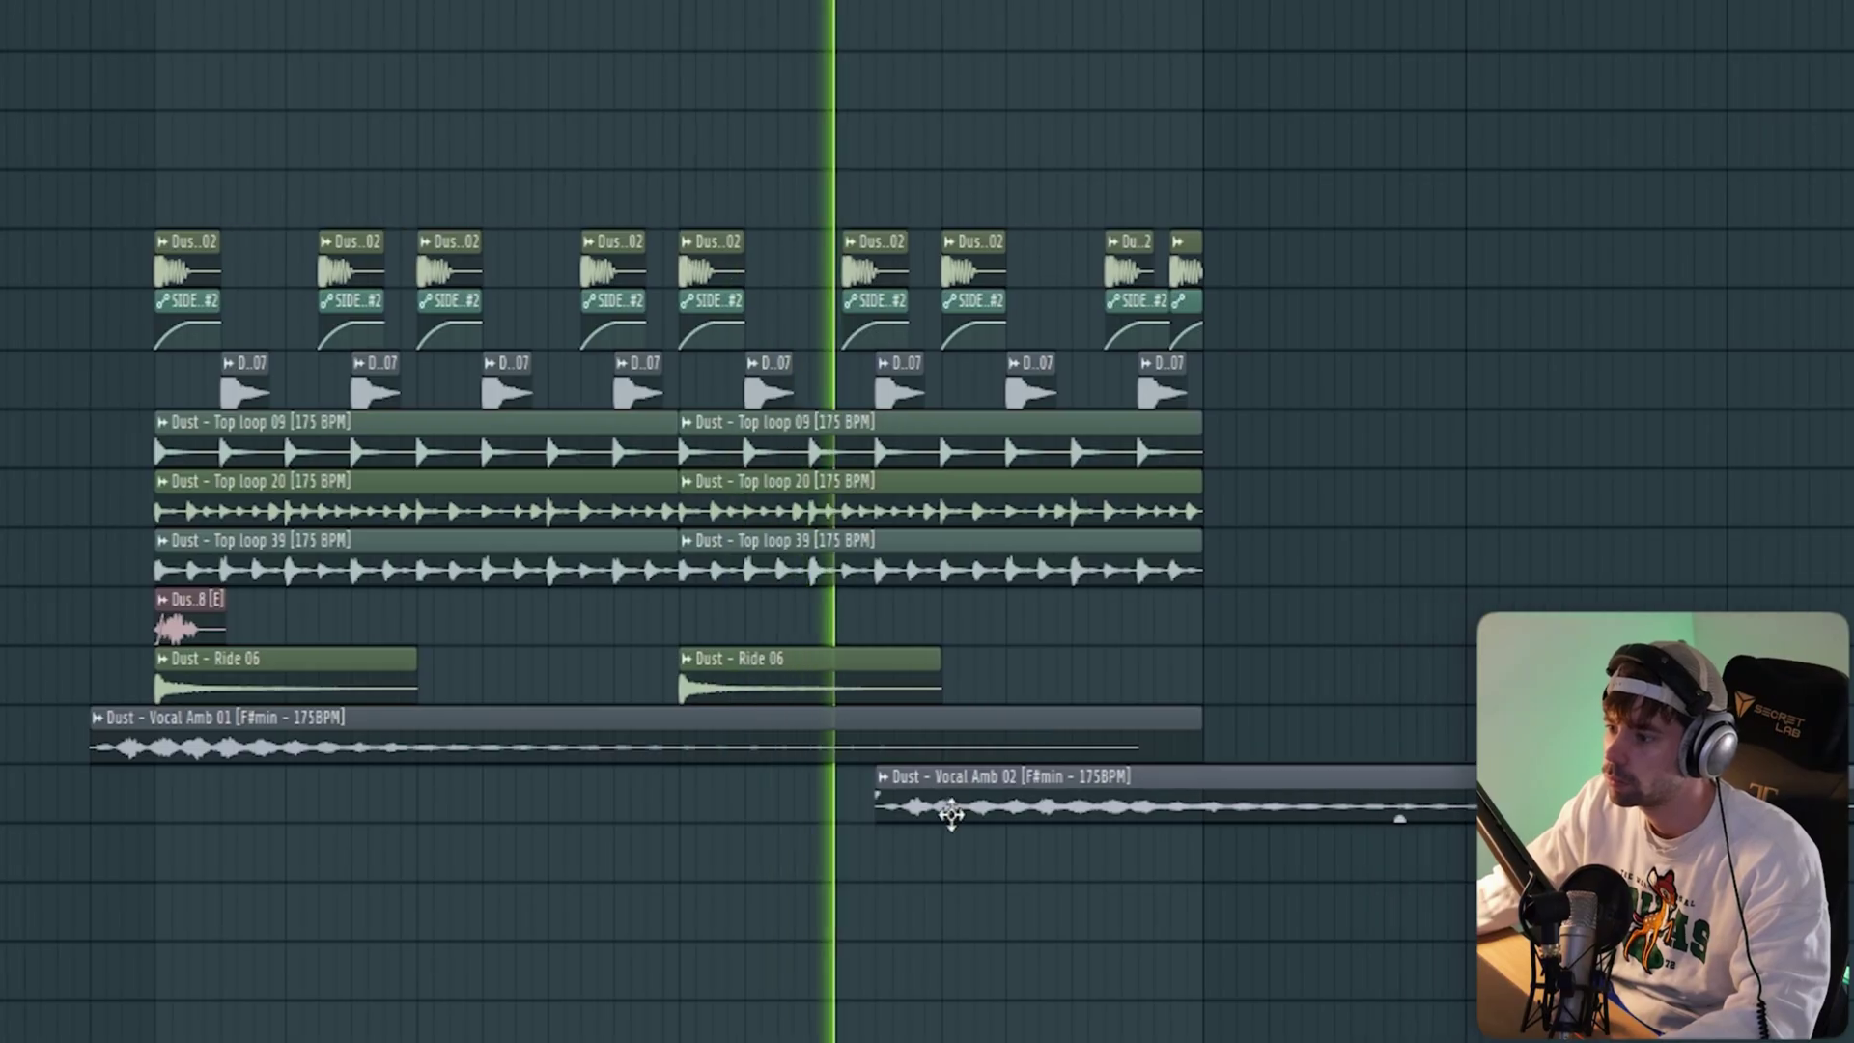
drag(1025, 811, 762, 811)
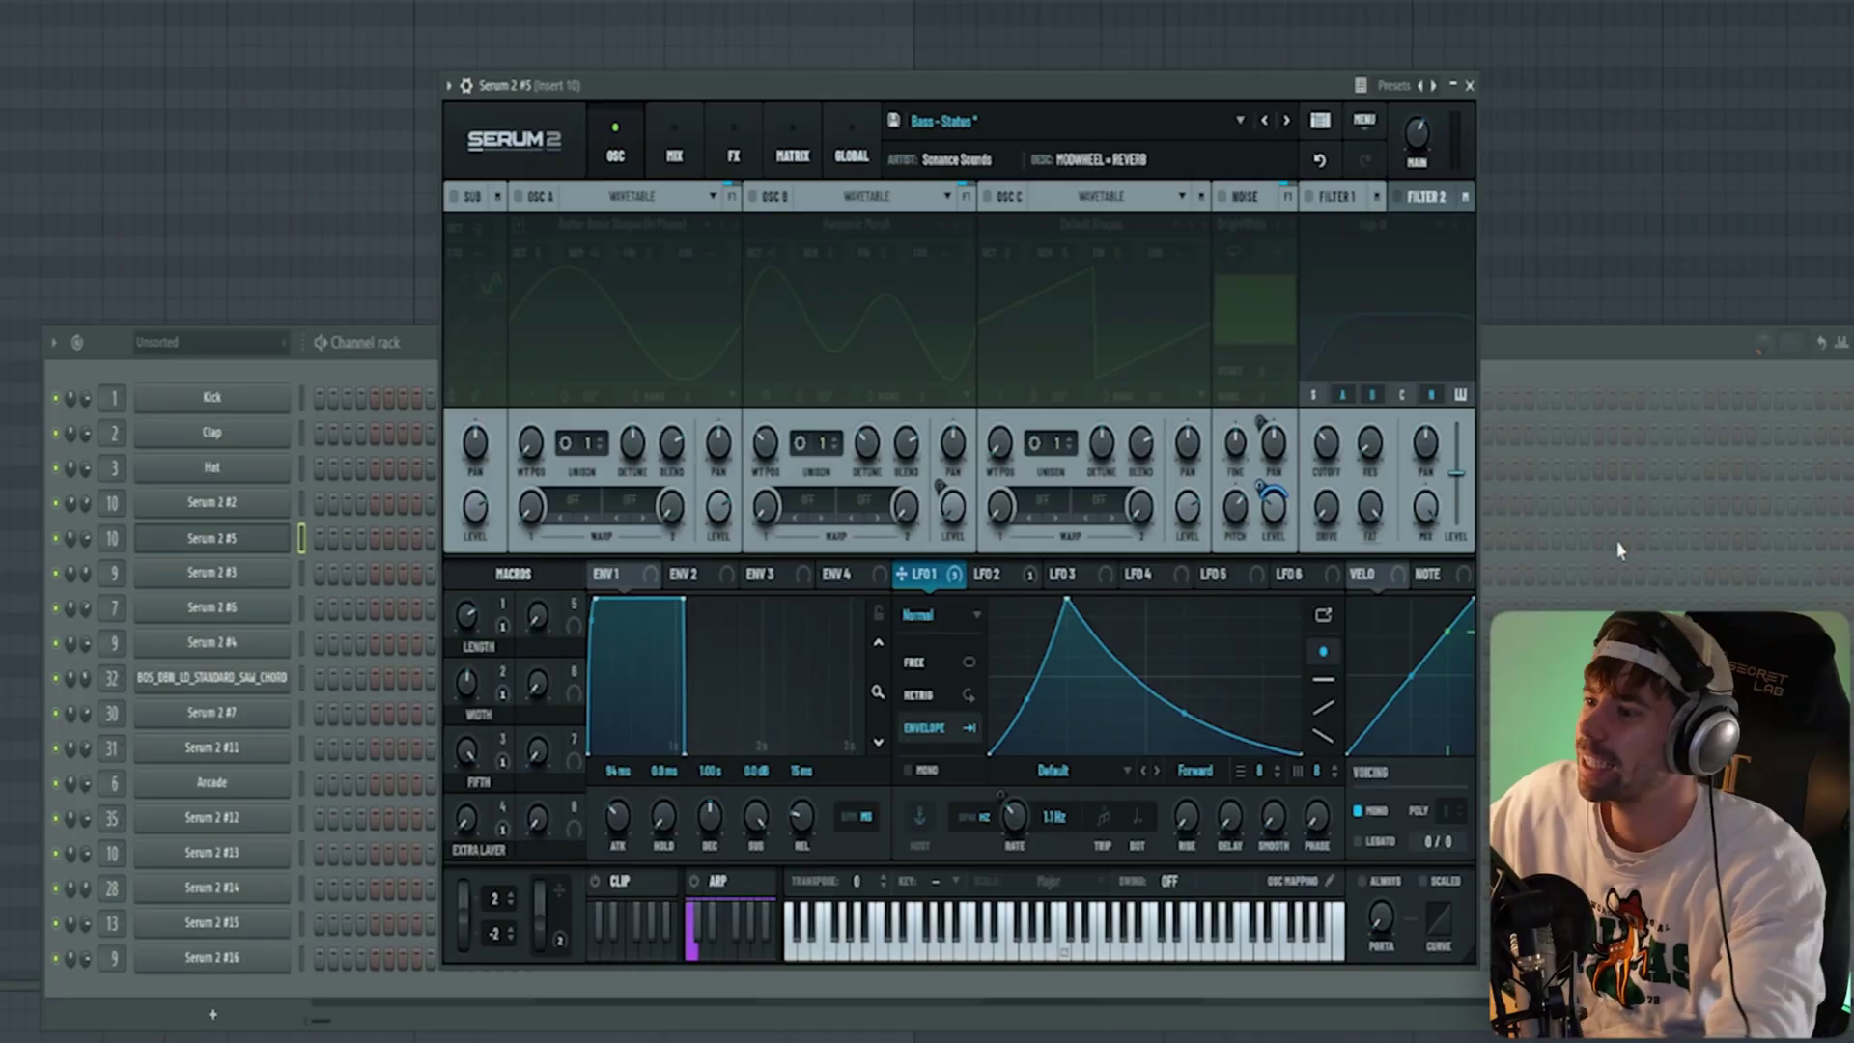
- Enable OSC A, the noise oscillator and Filter 1 in Serum 2
drag(913, 85, 922, 85)
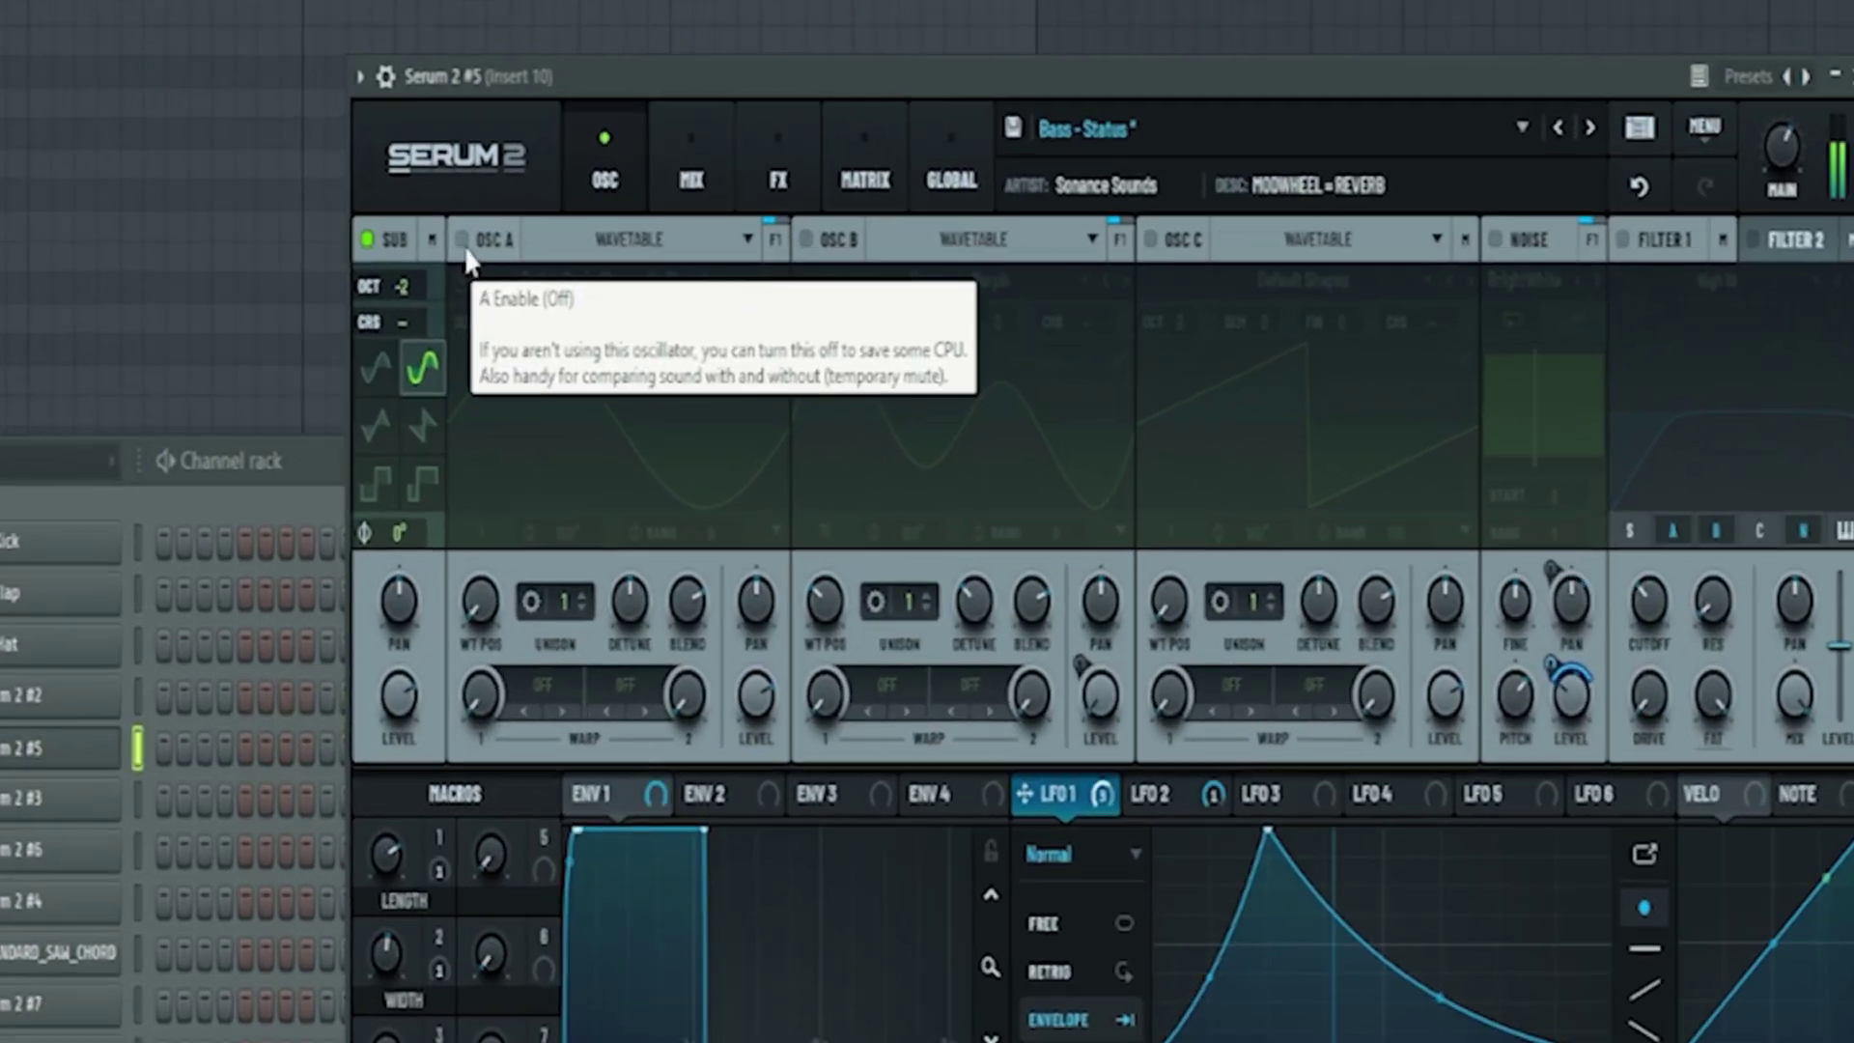
click(511, 193)
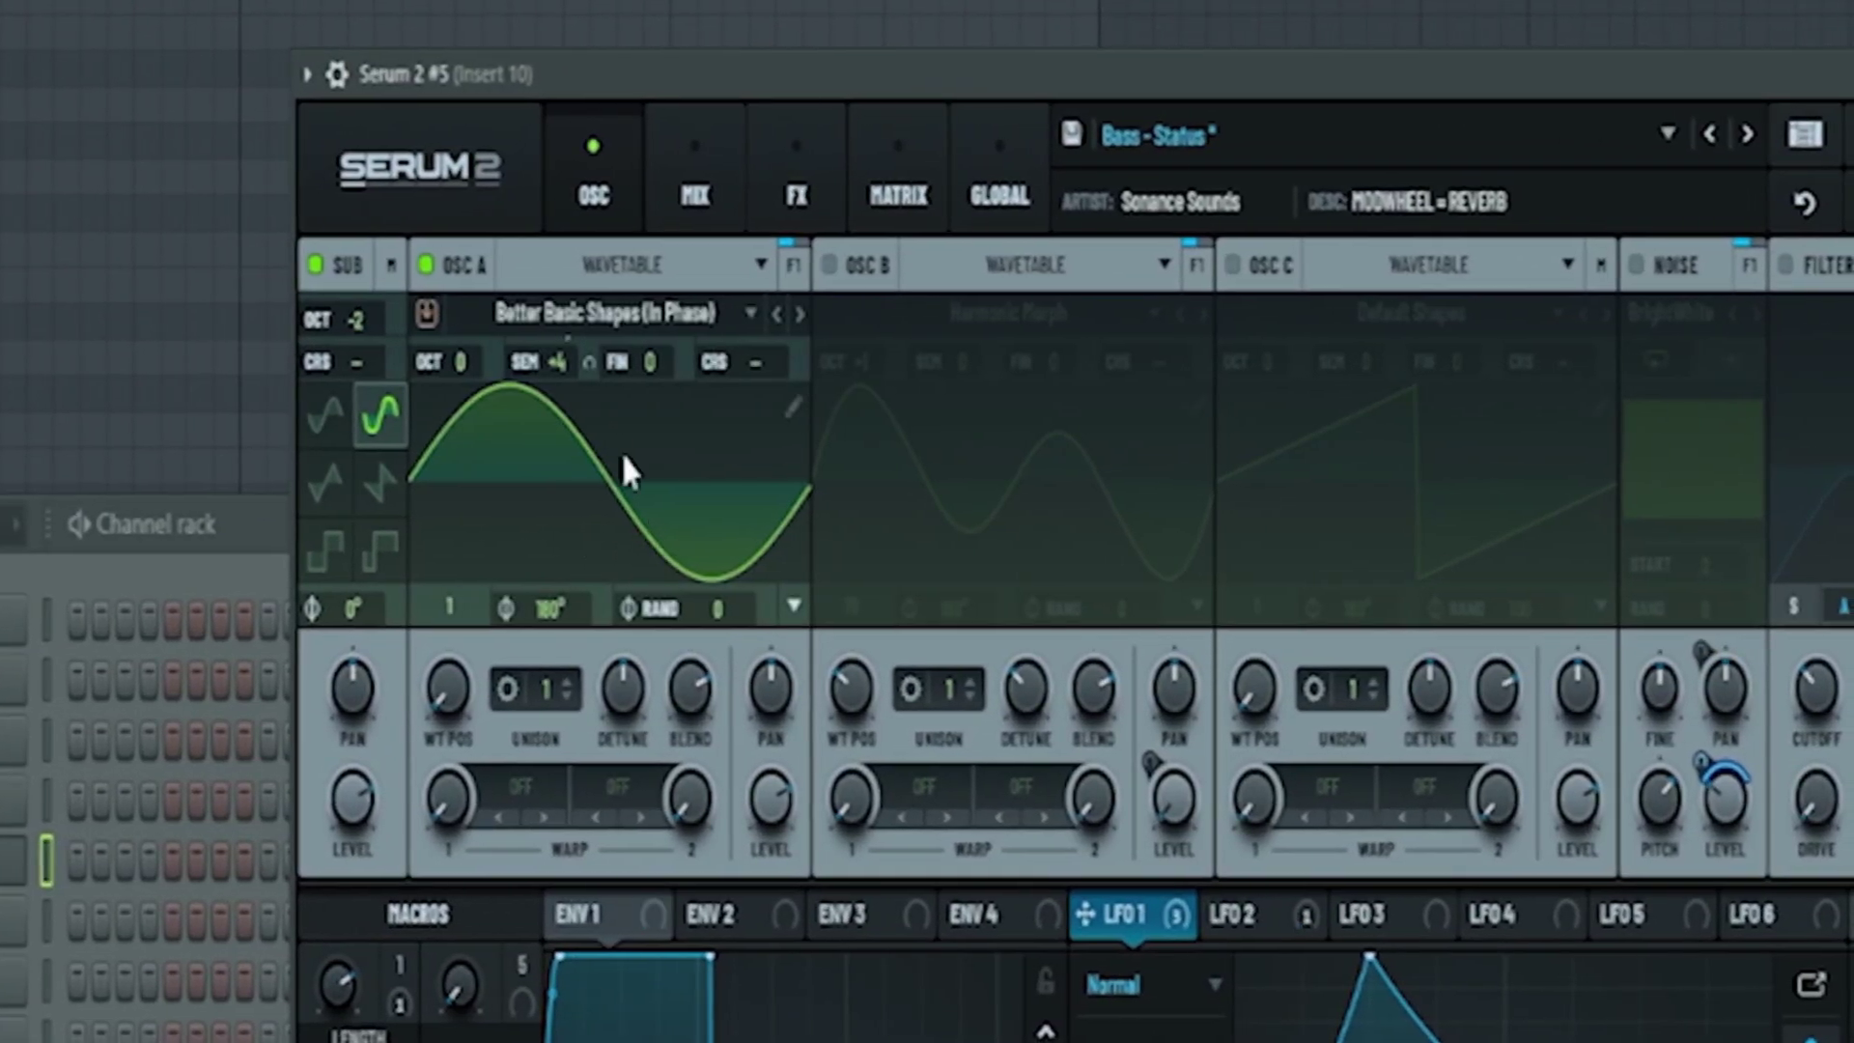
right_click(555, 362)
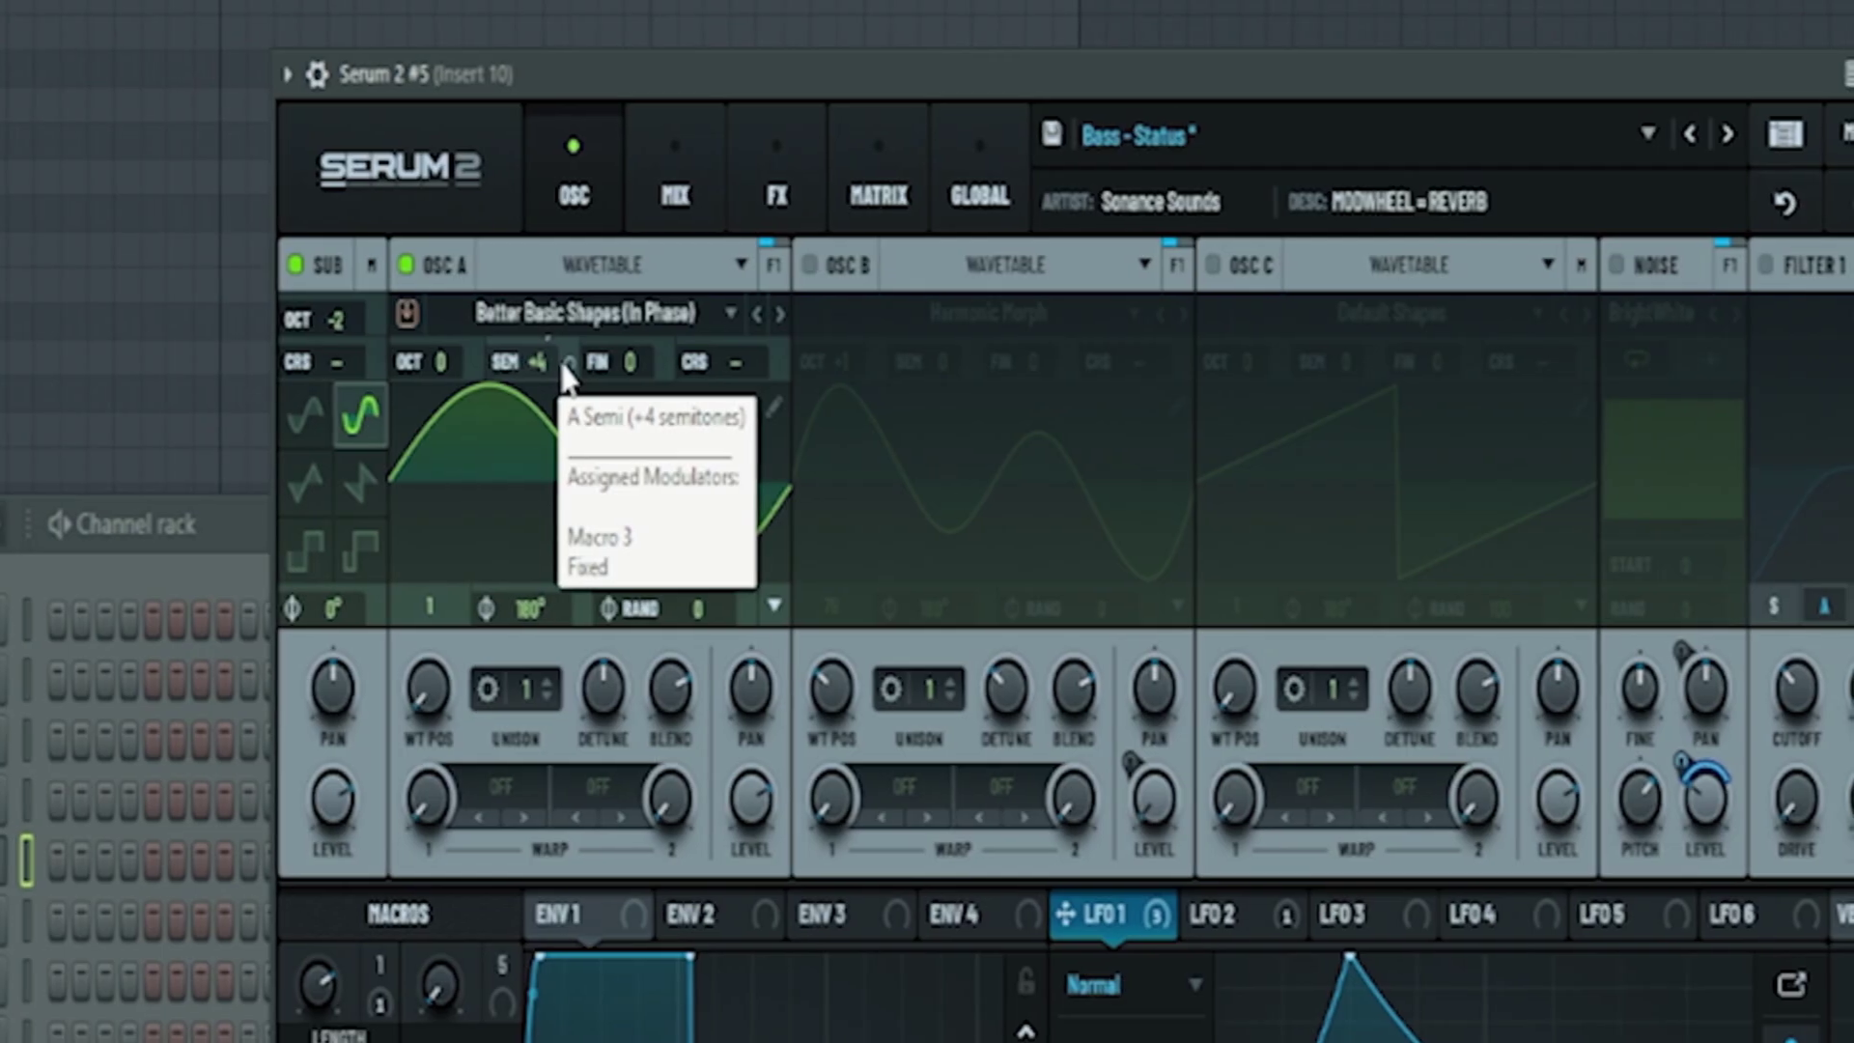
key(Escape)
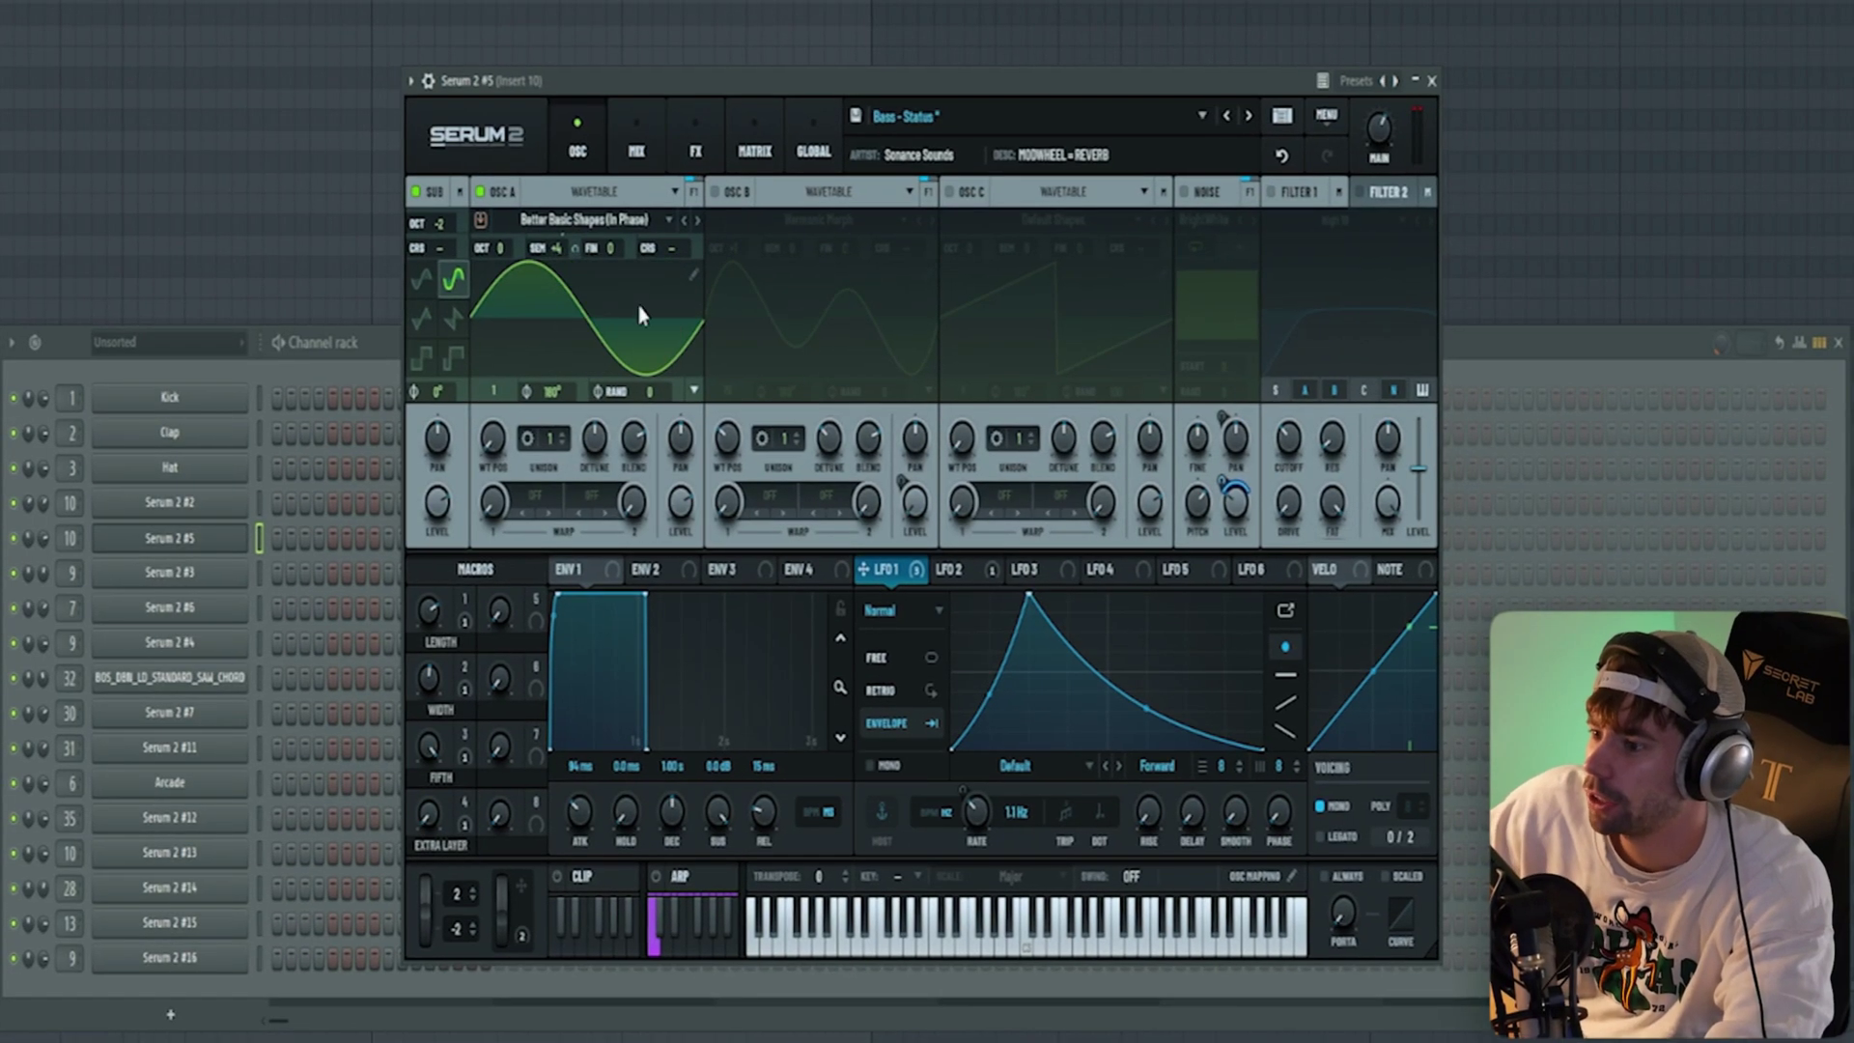
click(1608, 265)
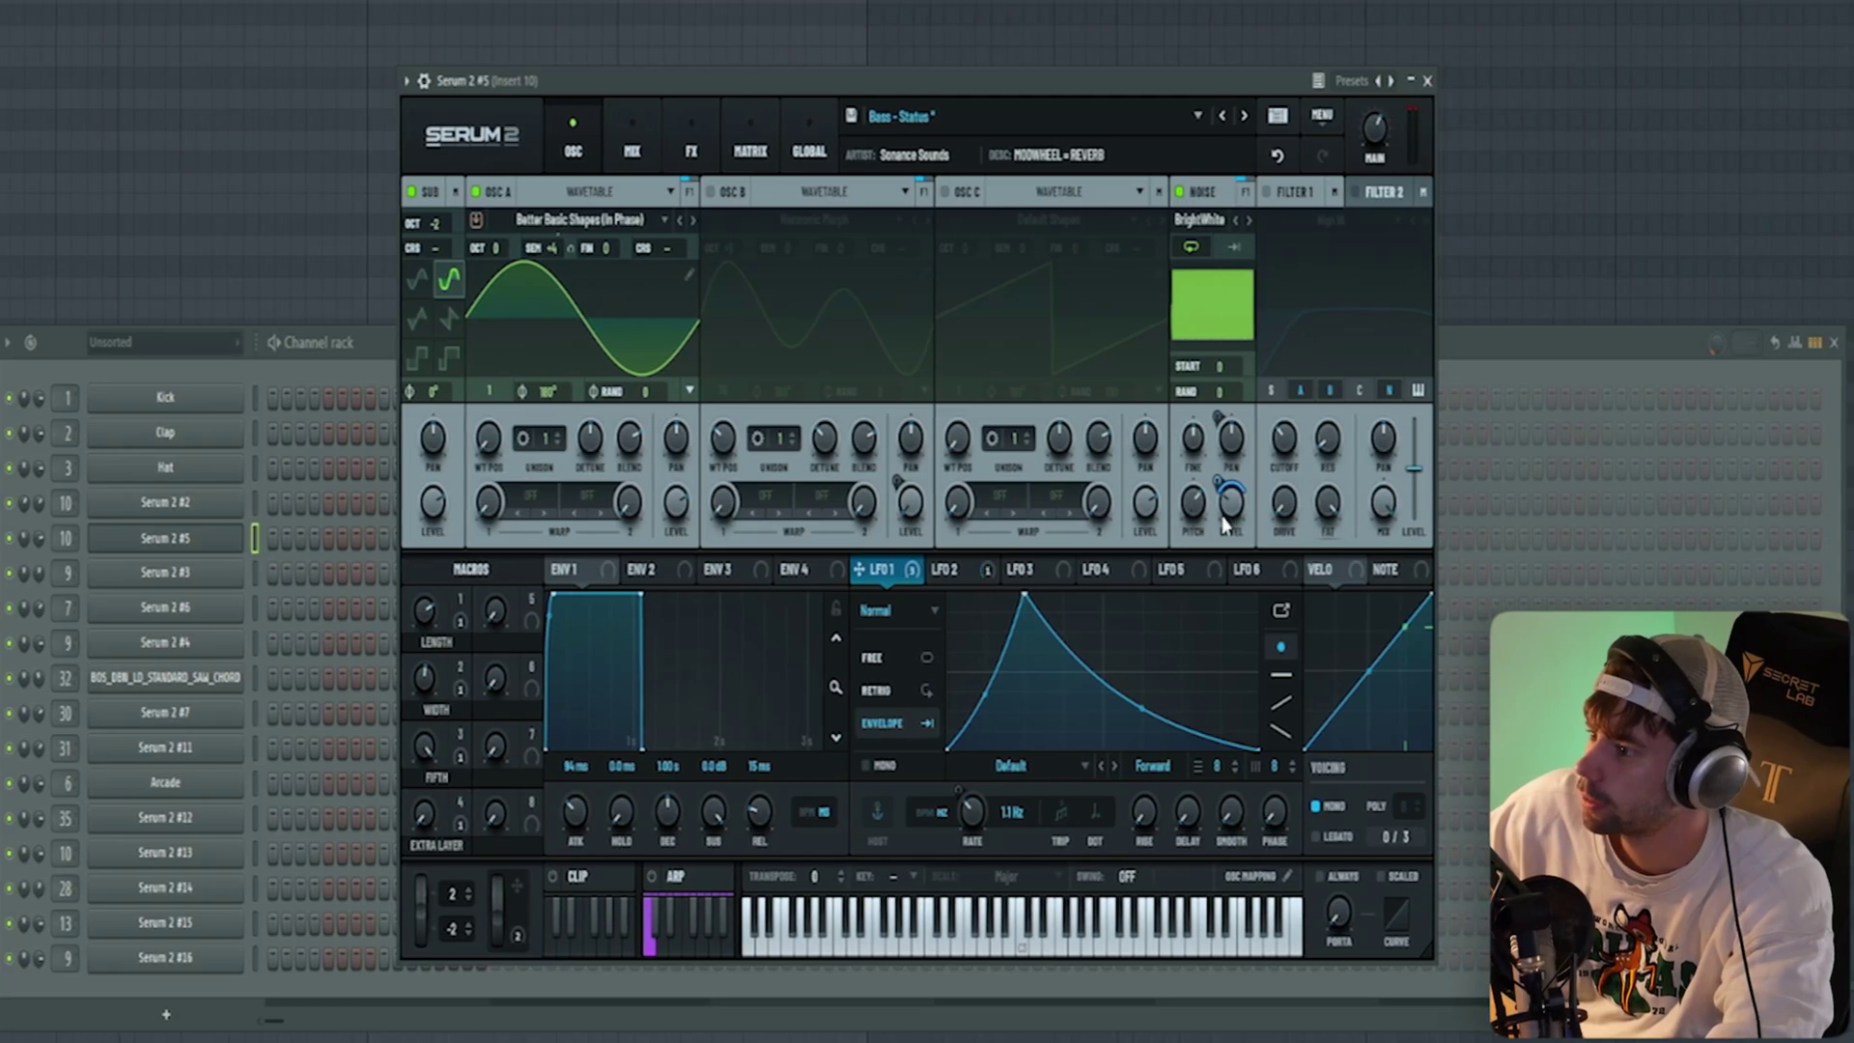
click(1266, 192)
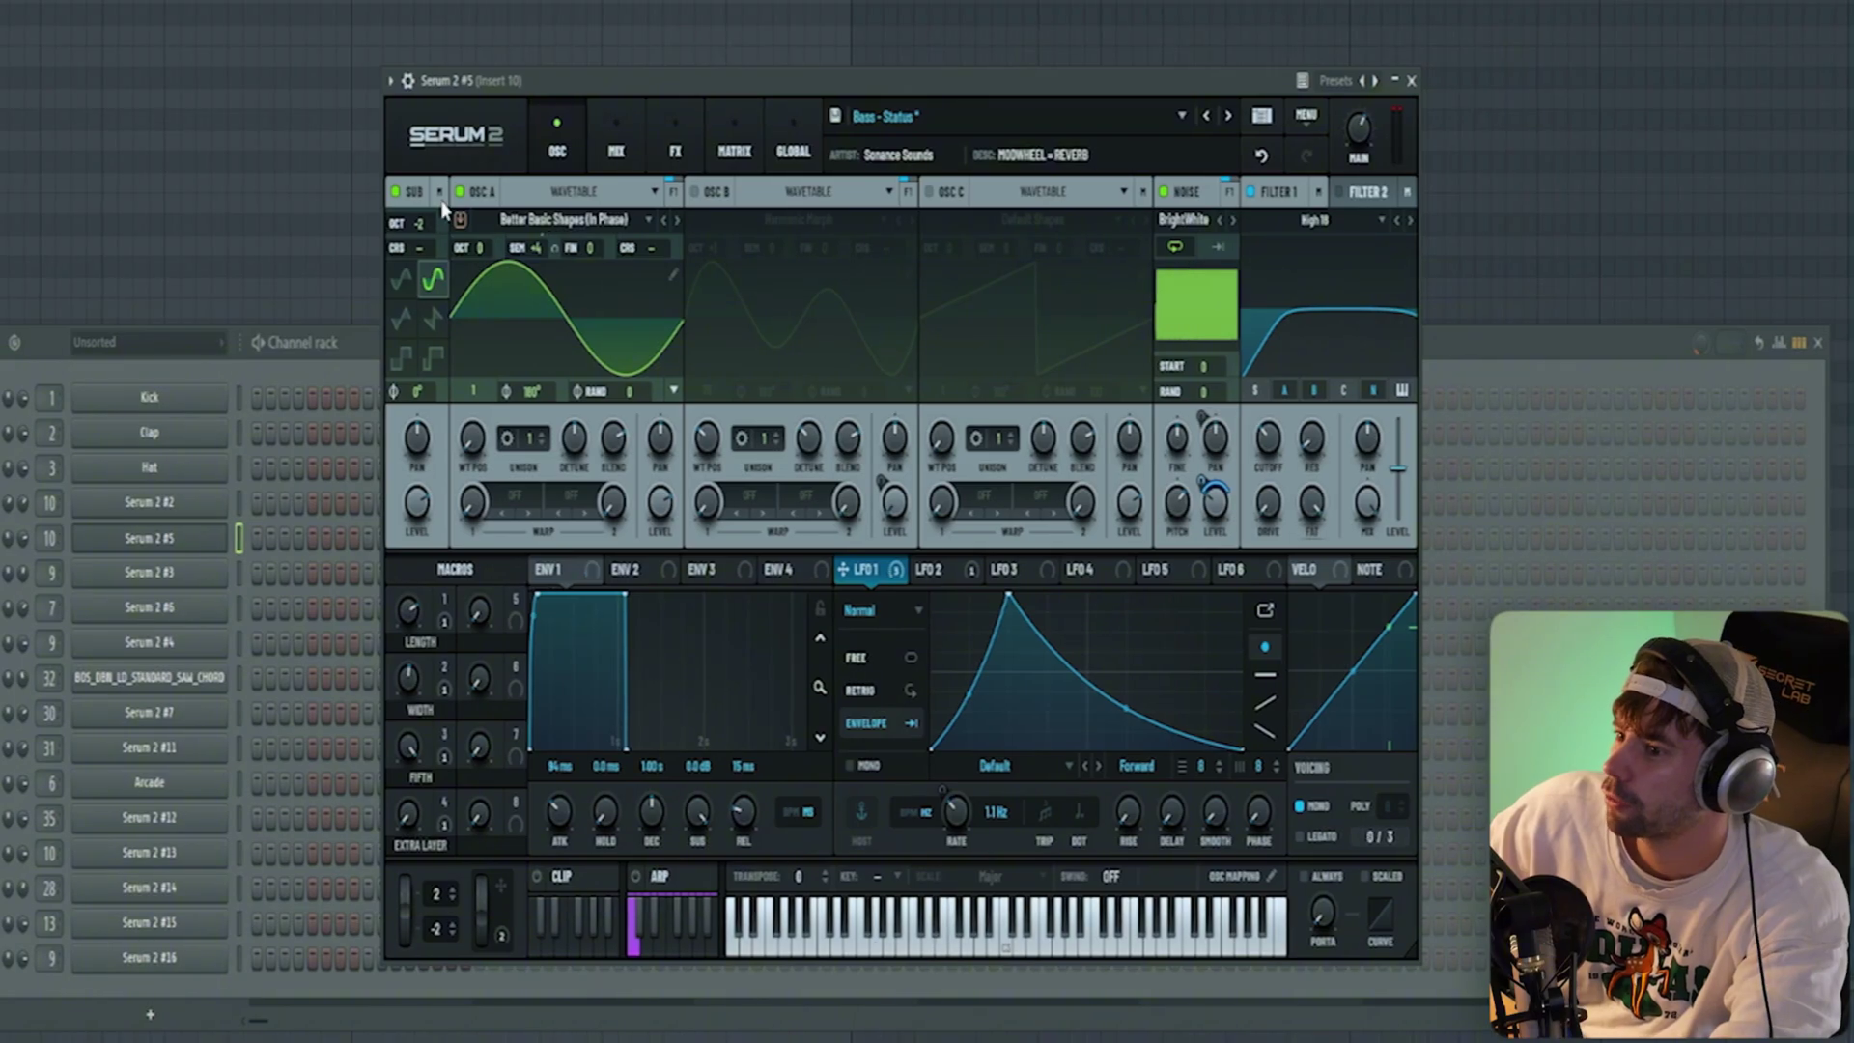
- Bypass the Equalizer and Compressor effects in Serum 2's FX chain
click(675, 151)
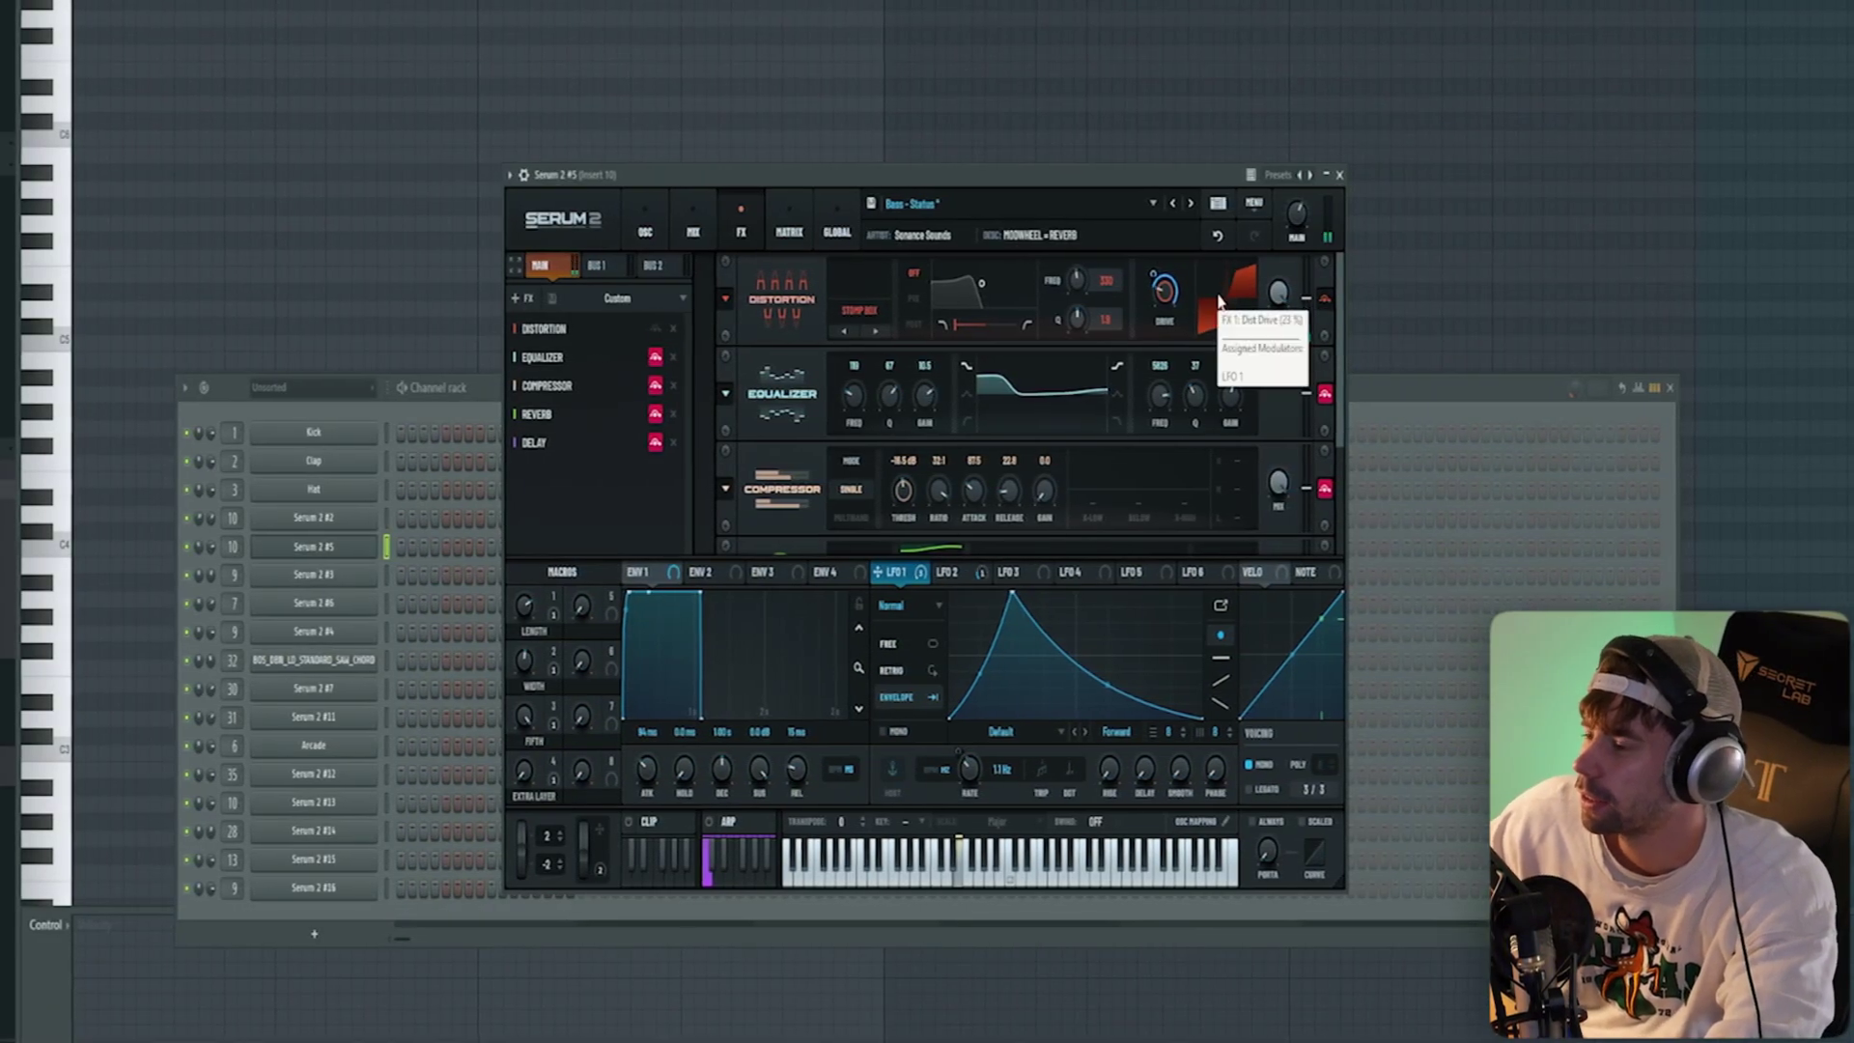
click(1321, 393)
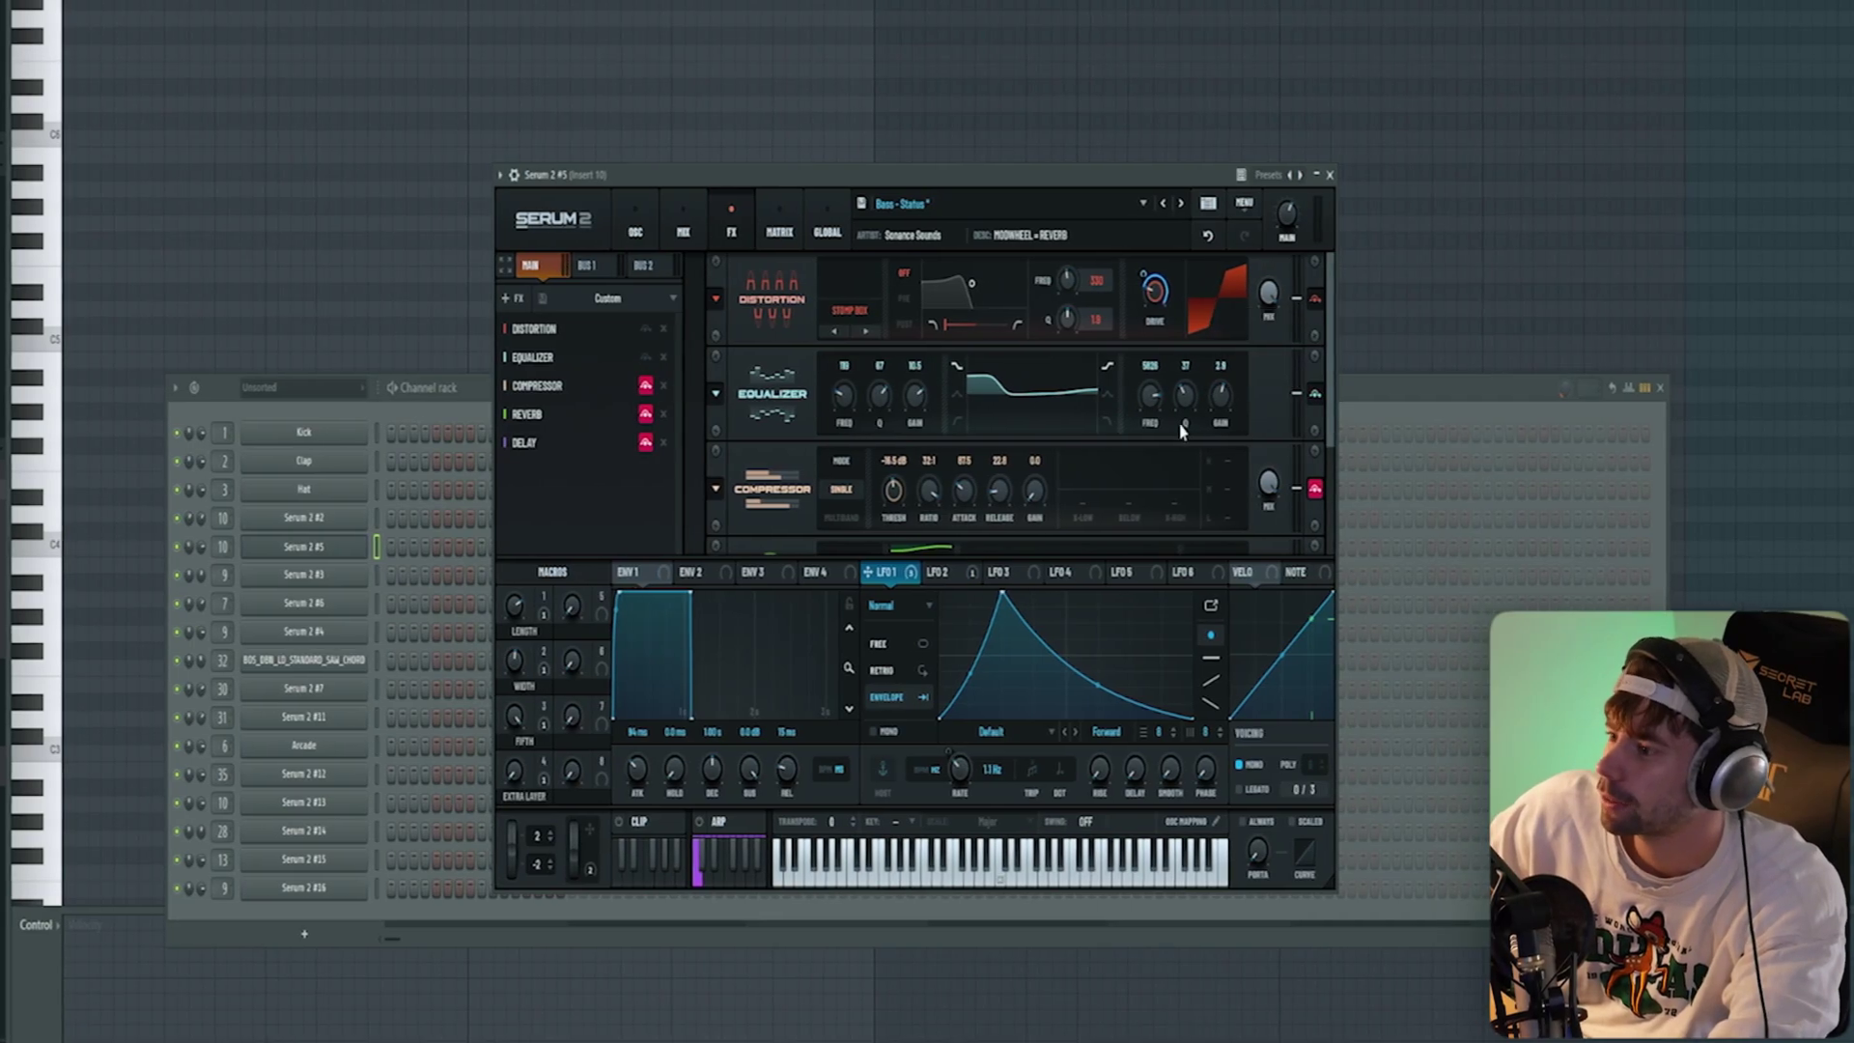
scroll(1325, 425, down, 1)
click(1312, 417)
scroll(1323, 437, down, 1)
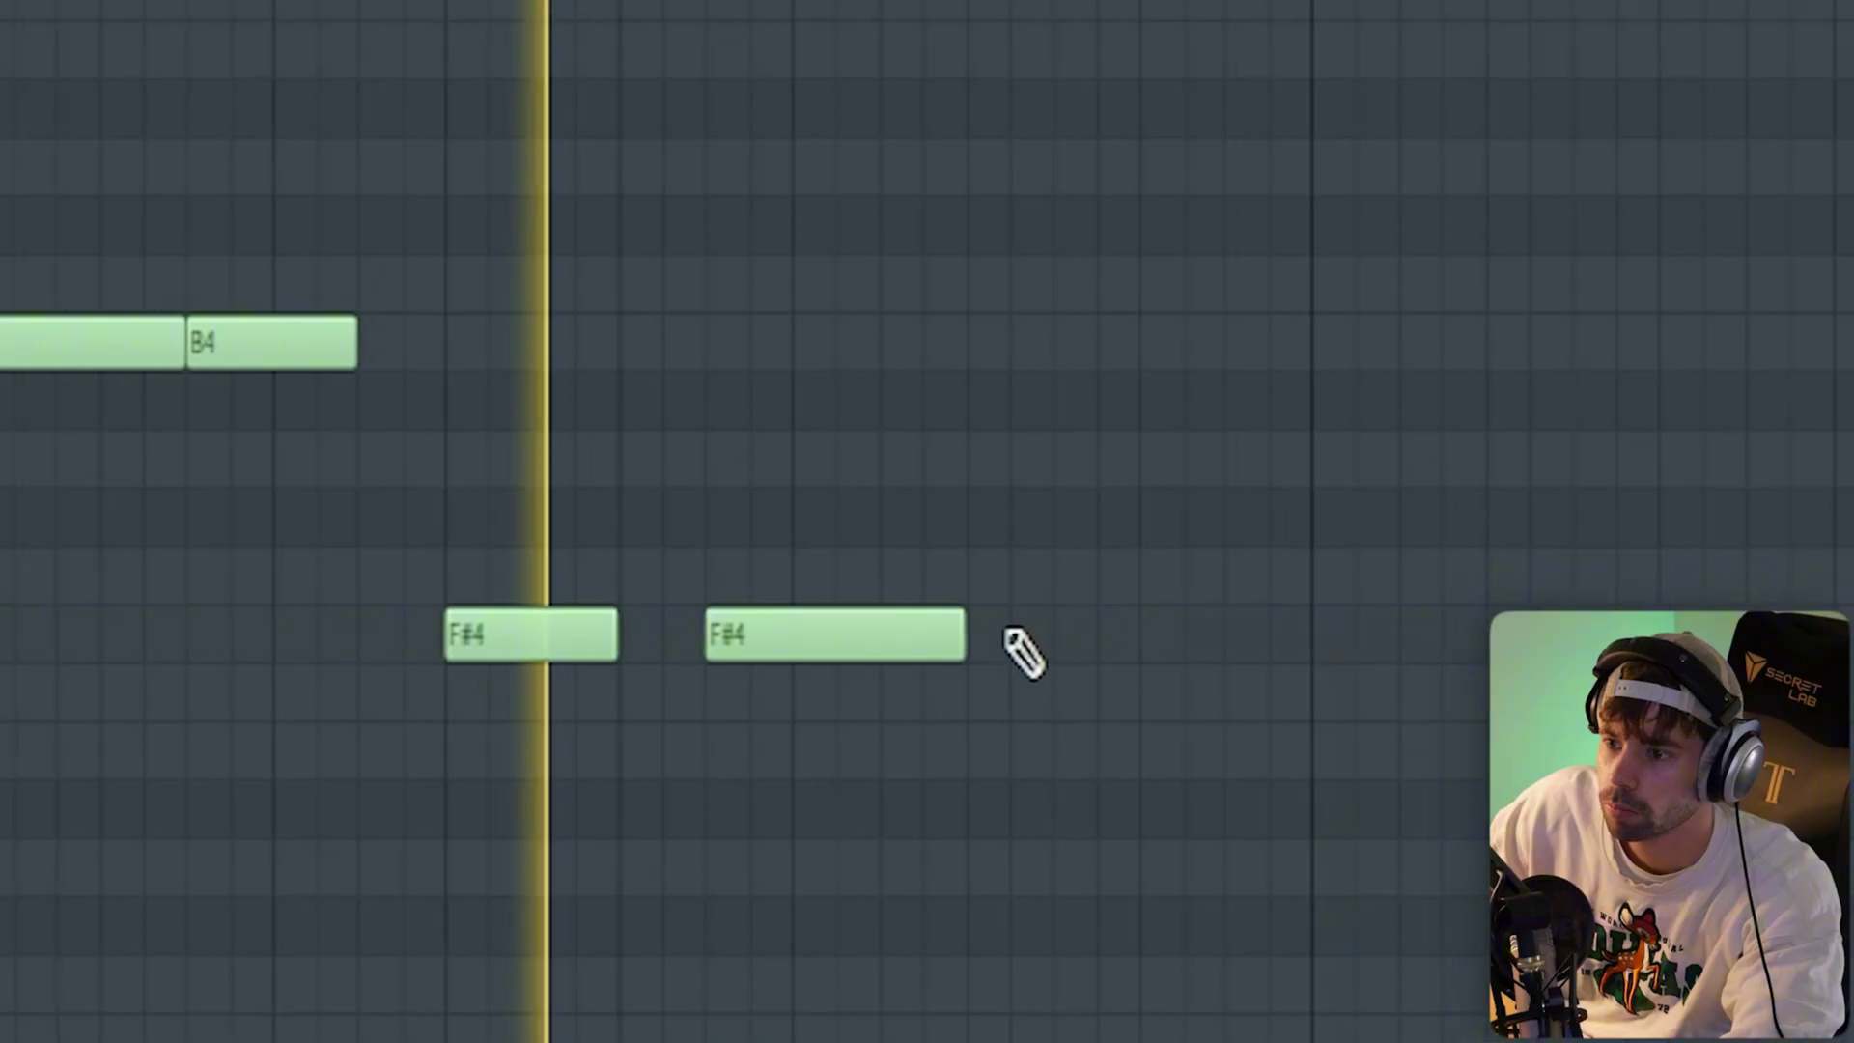
- Add a note to the B4–F#5 melody, audition it, and shorten the second B4 note
click(855, 576)
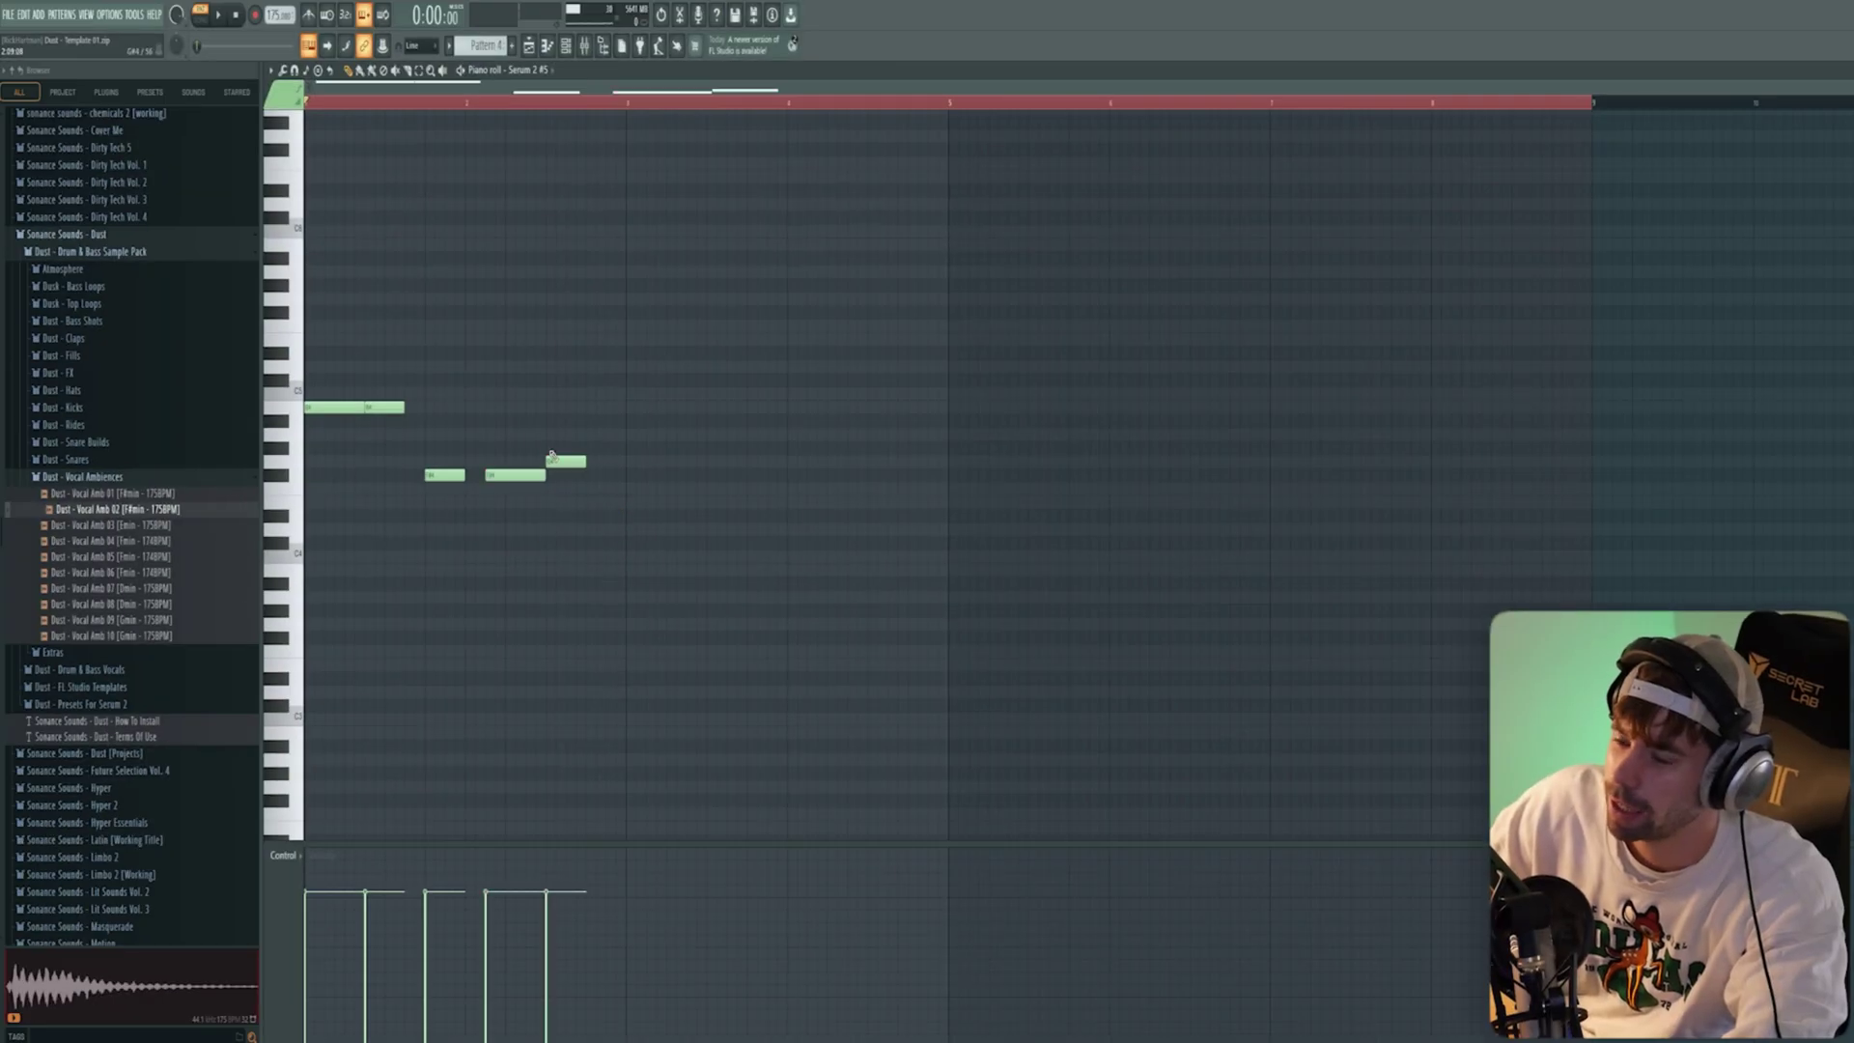
key(space)
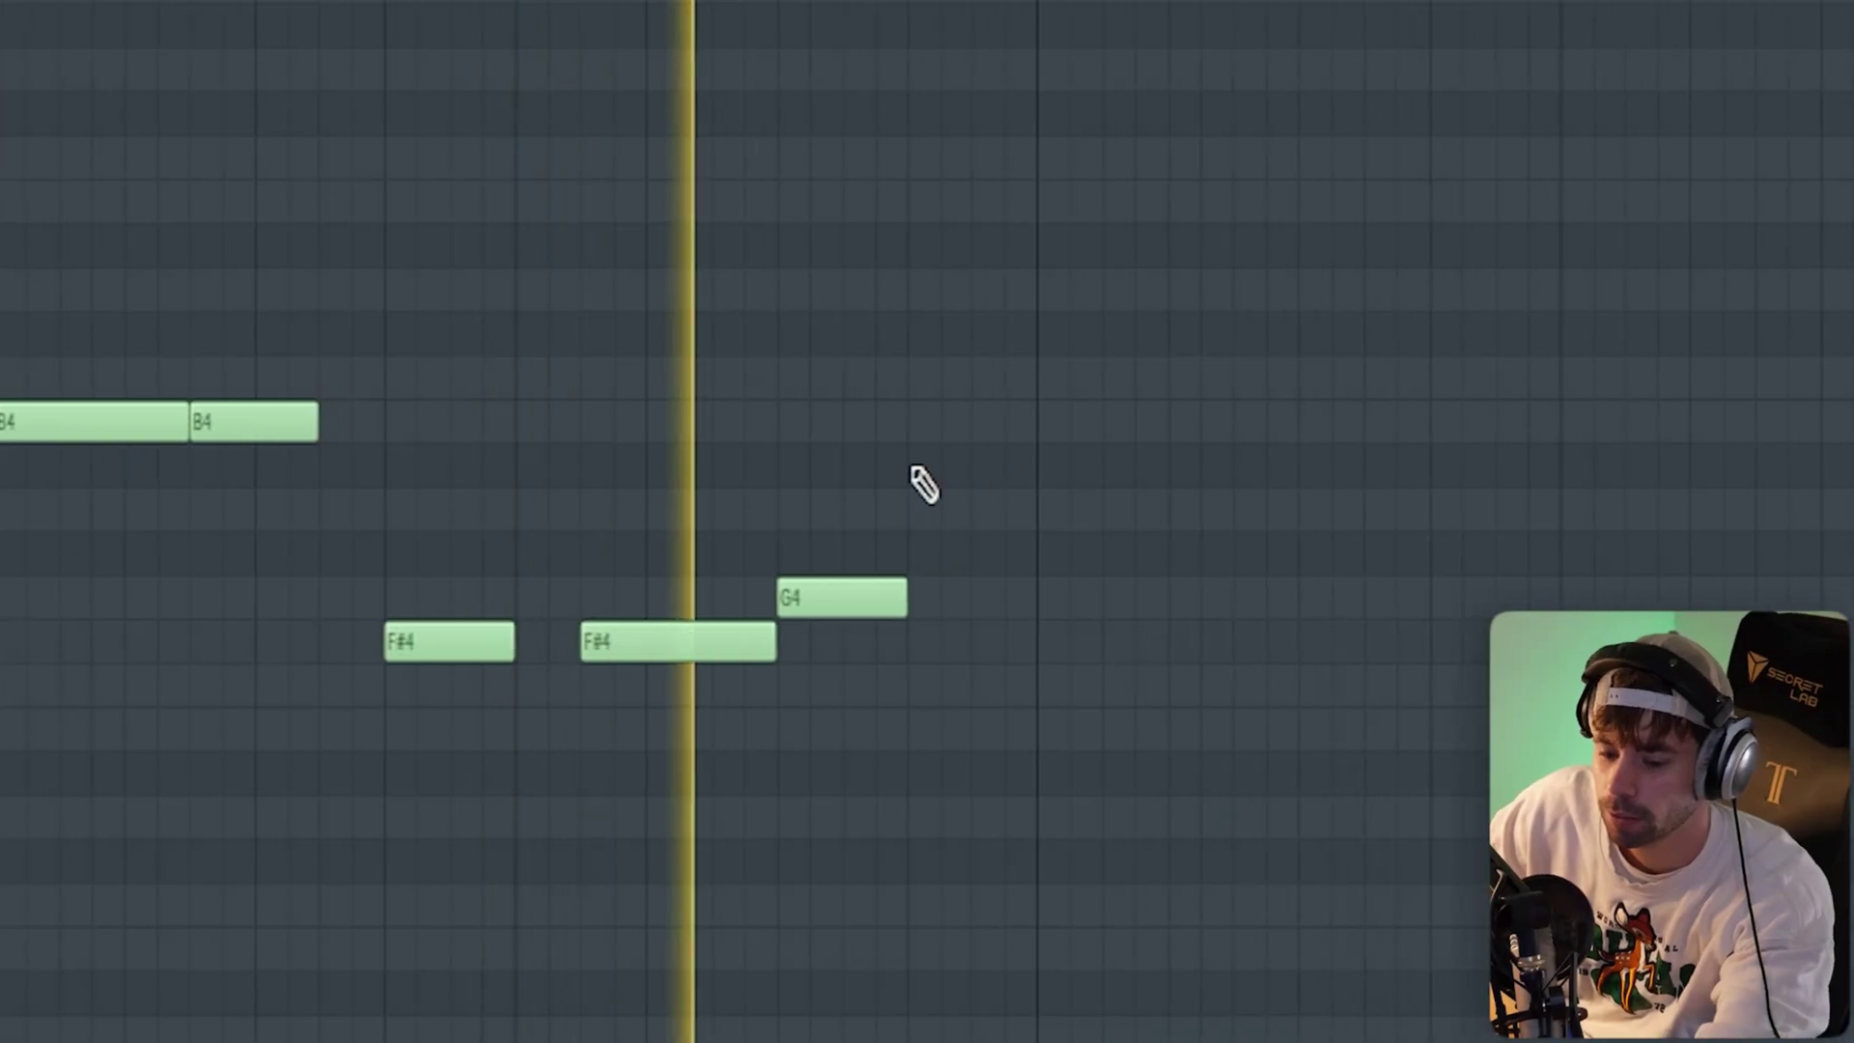
key(space)
drag(619, 239, 956, 632)
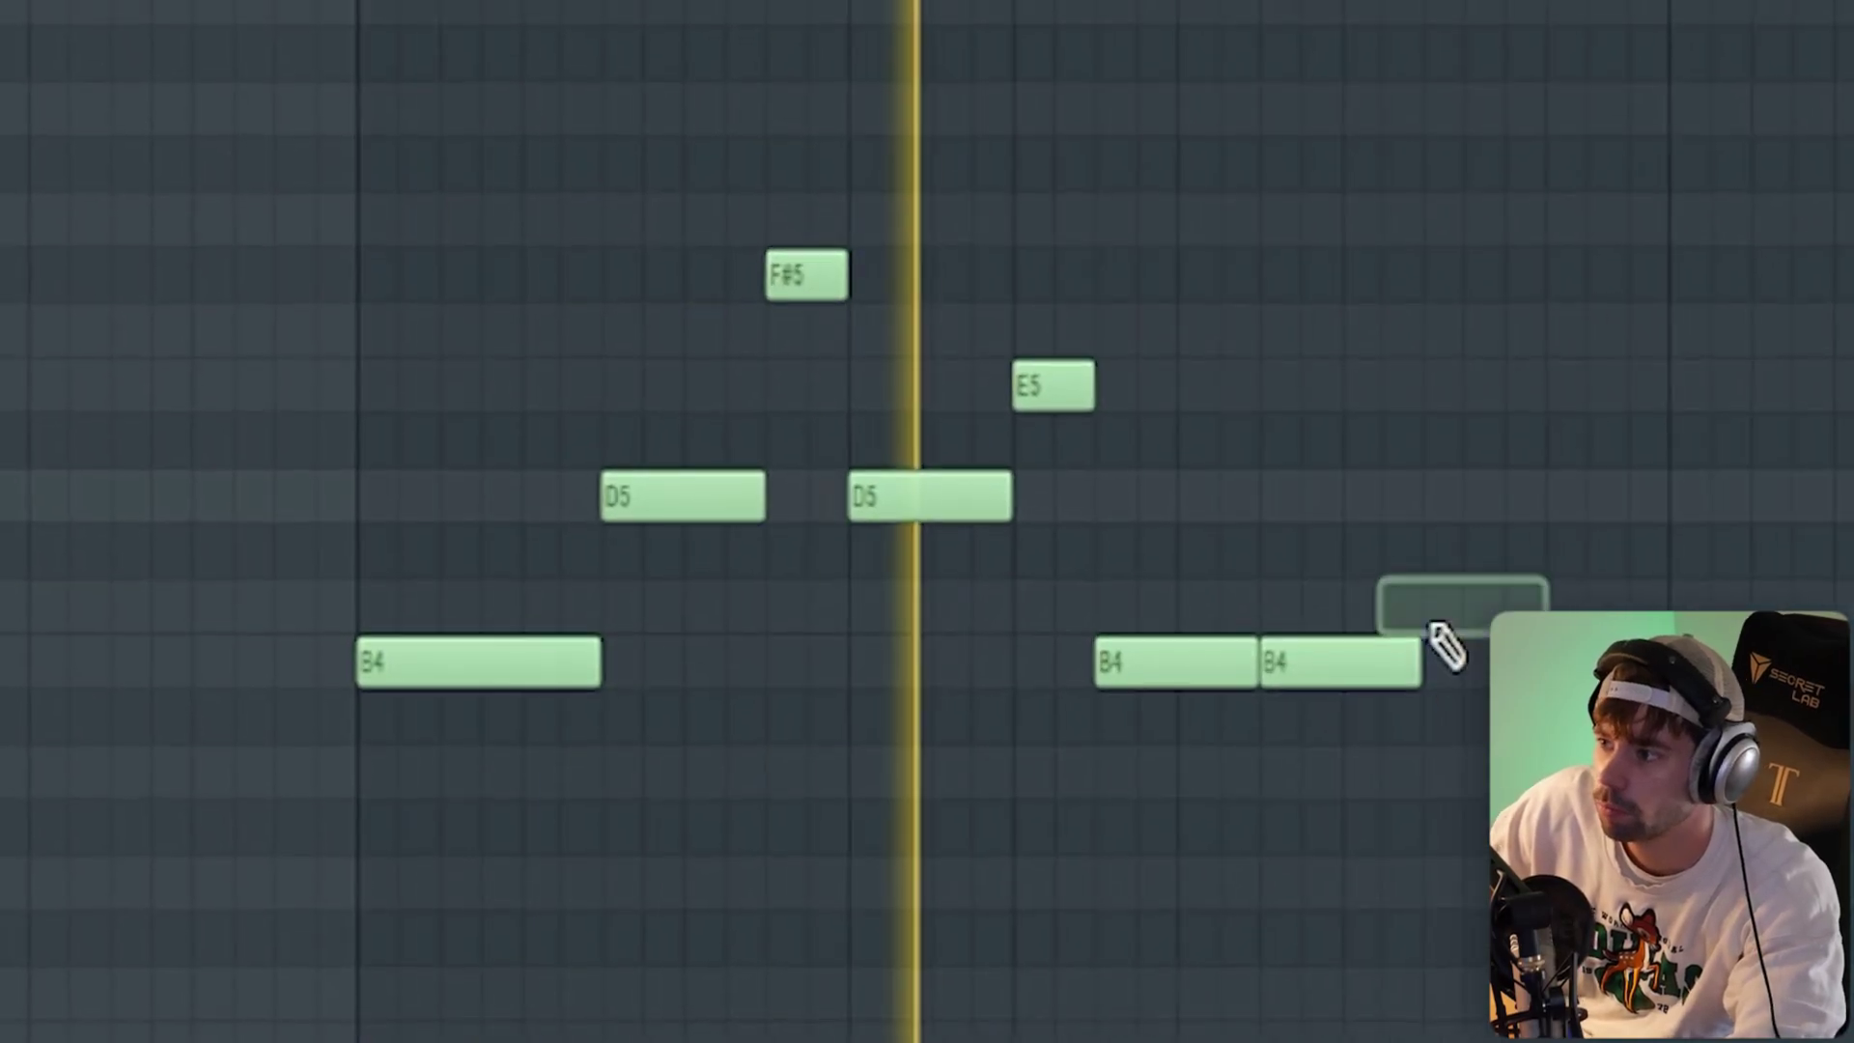
drag(1391, 659, 1306, 676)
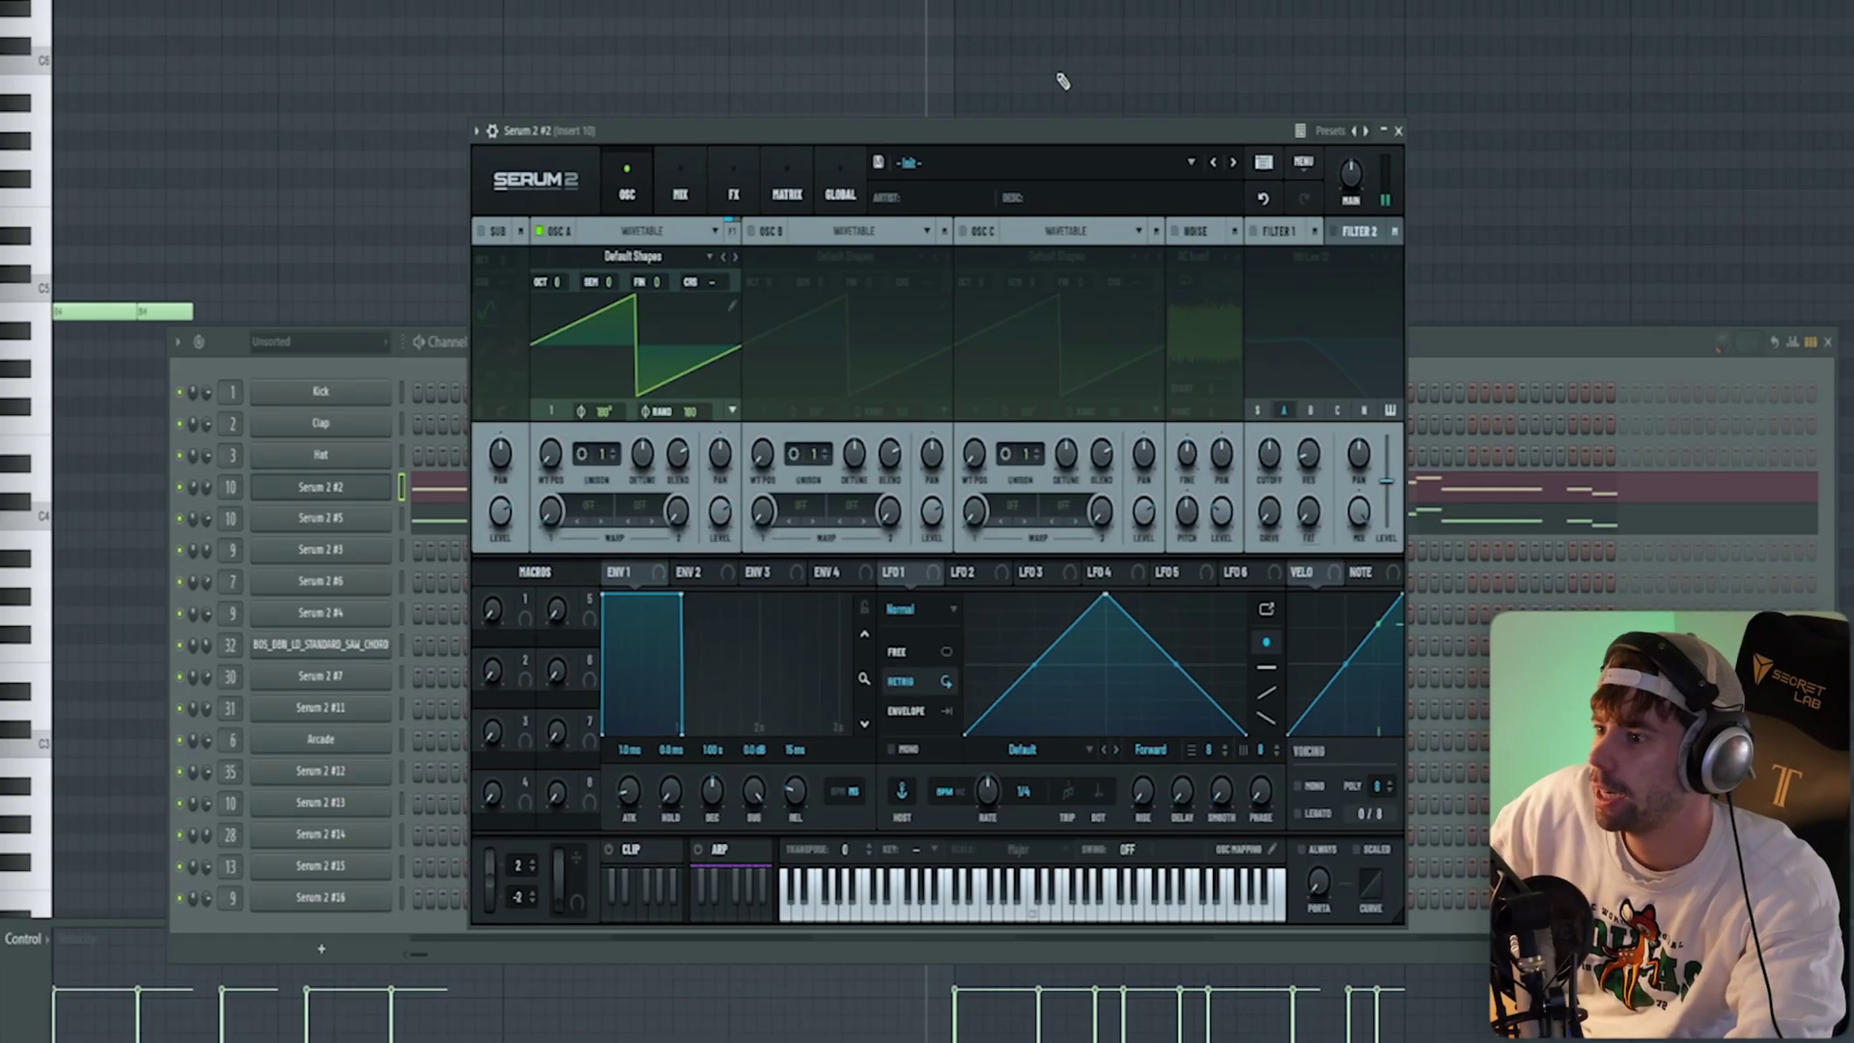
- Pick Bass - Sugah from Serum 2's Sonance Sounds - Dust presets
click(930, 165)
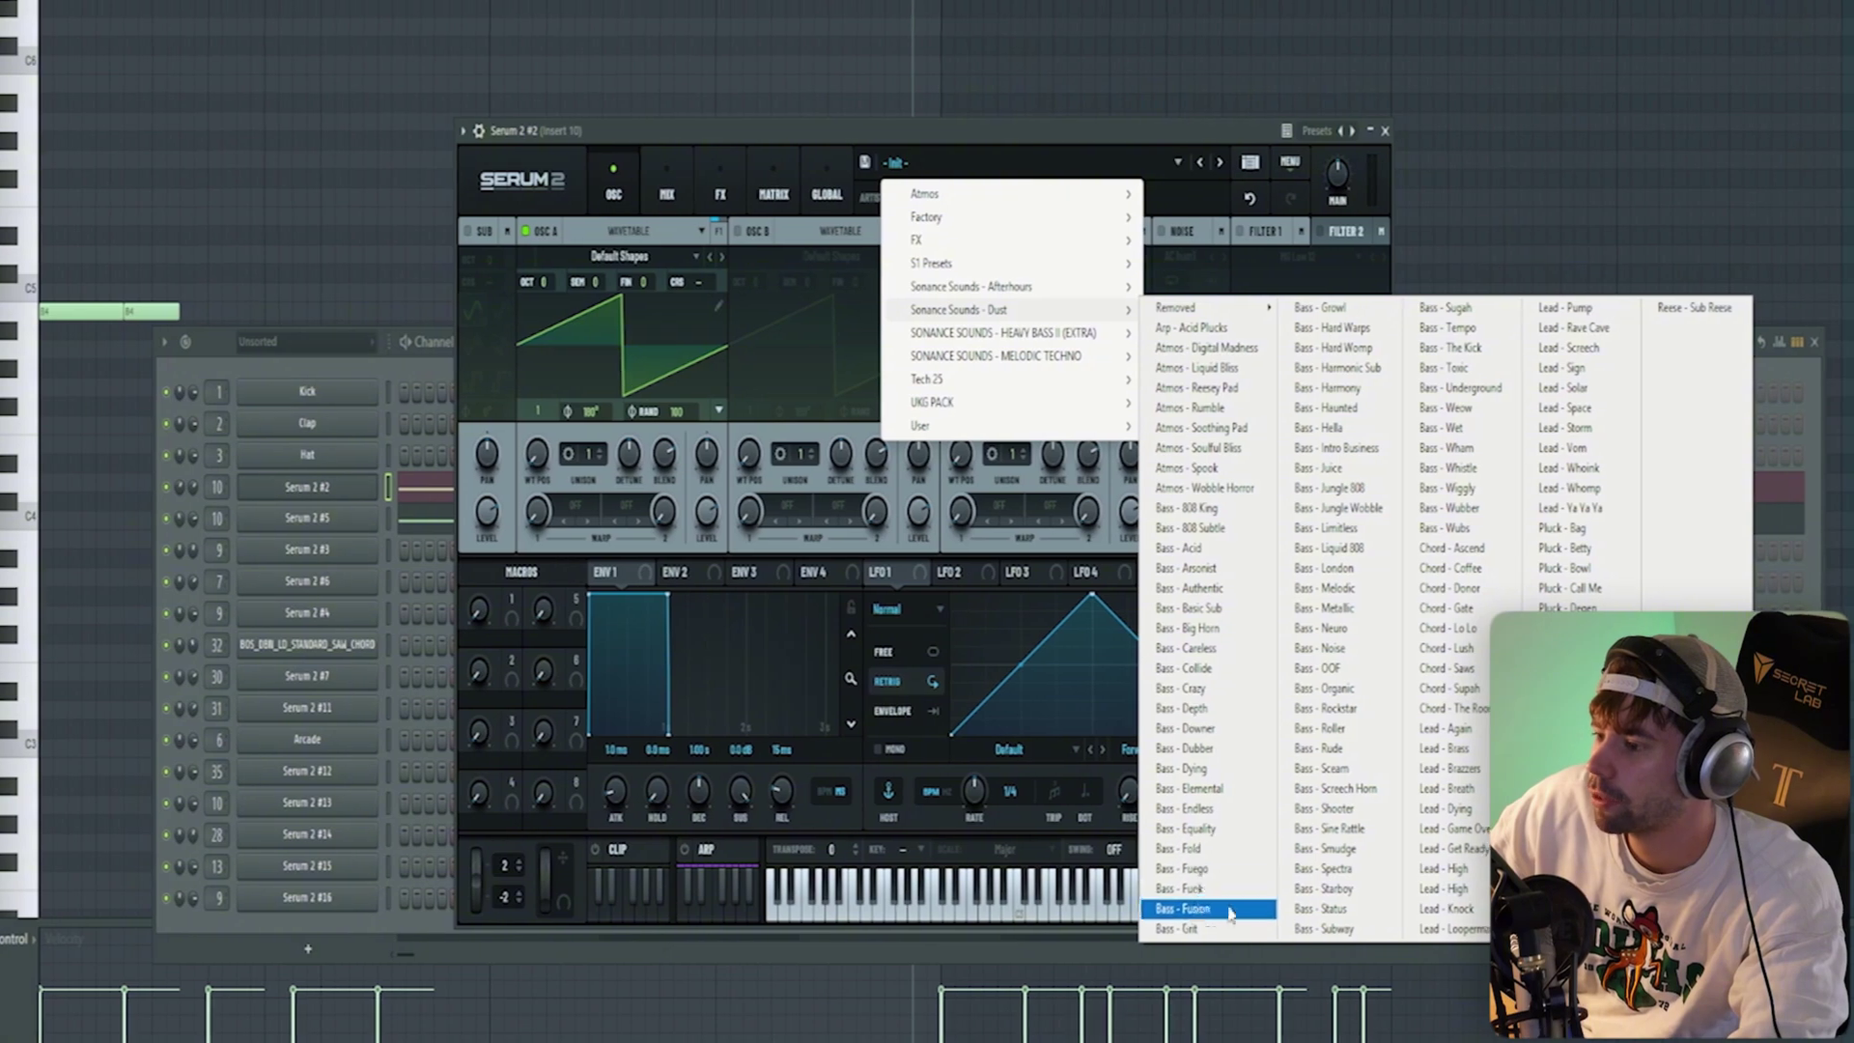
click(1239, 751)
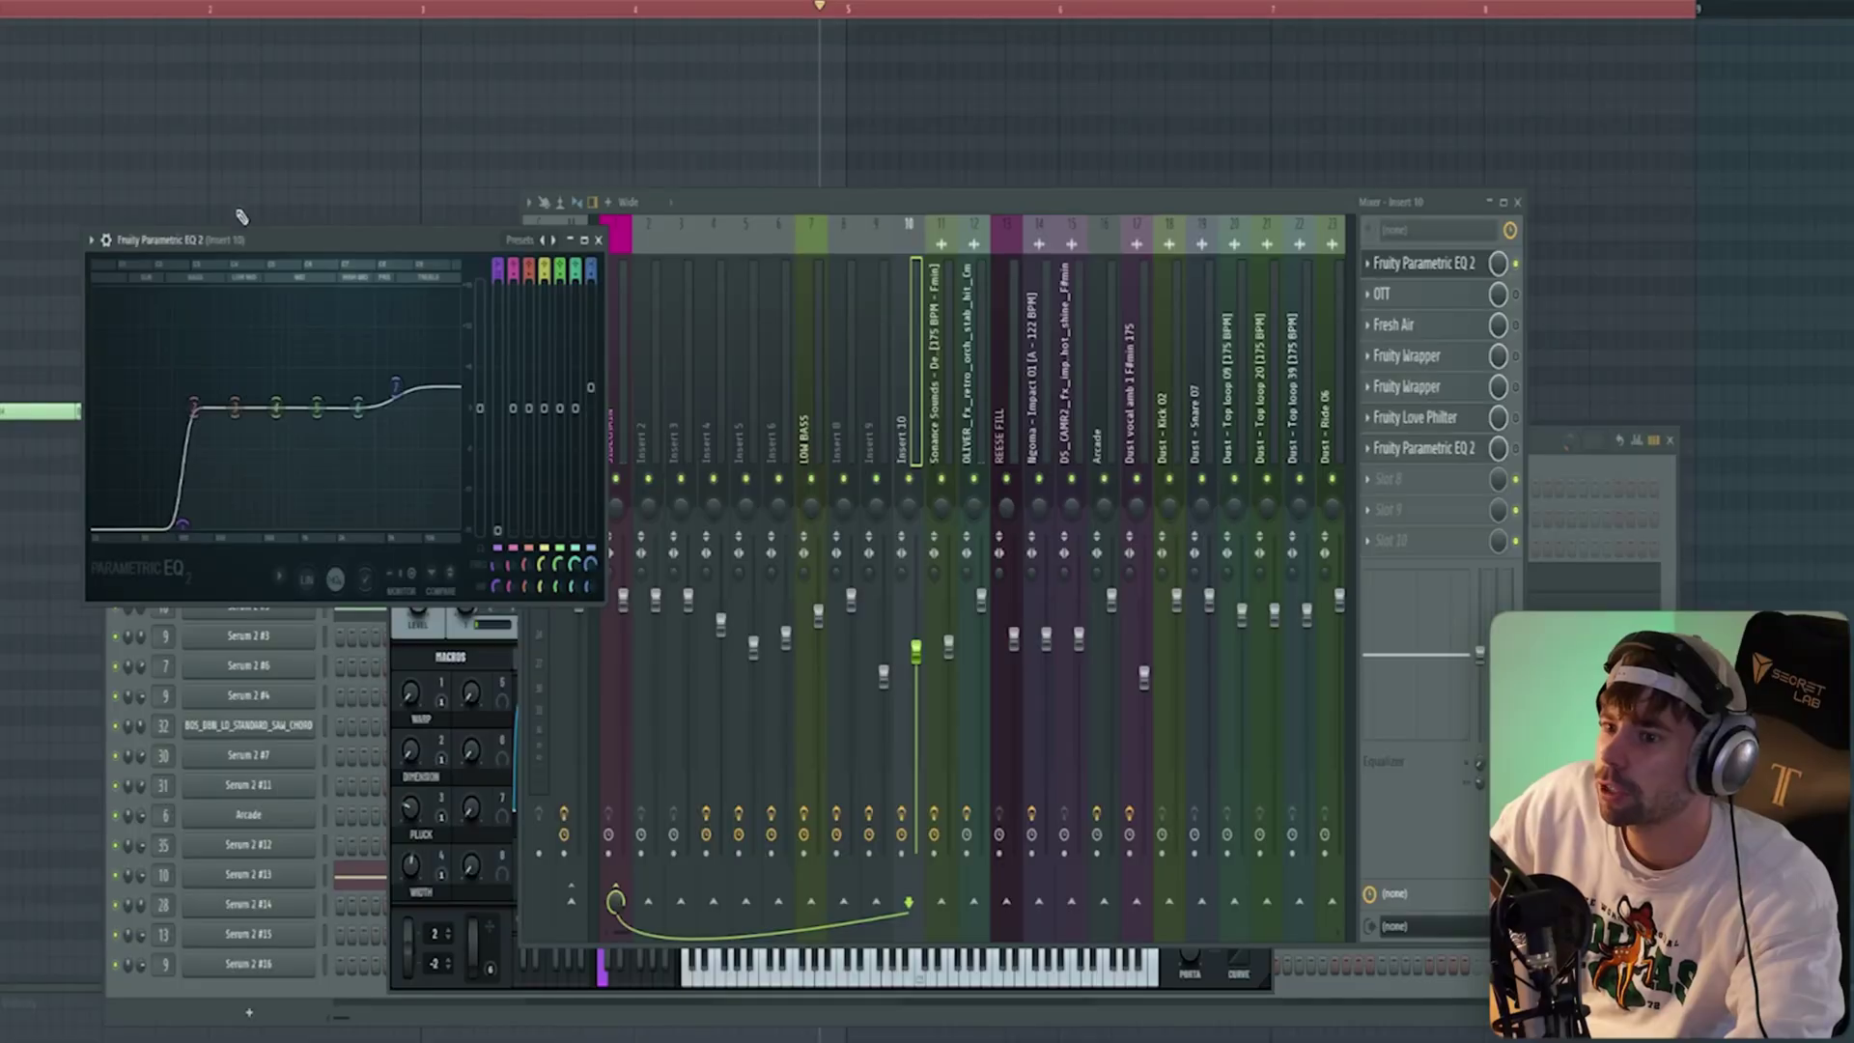
- Step through insert 10's Parametric EQ 2, OTT, Fresh Air and second Parametric EQ 2 during playback
drag(236, 227, 829, 212)
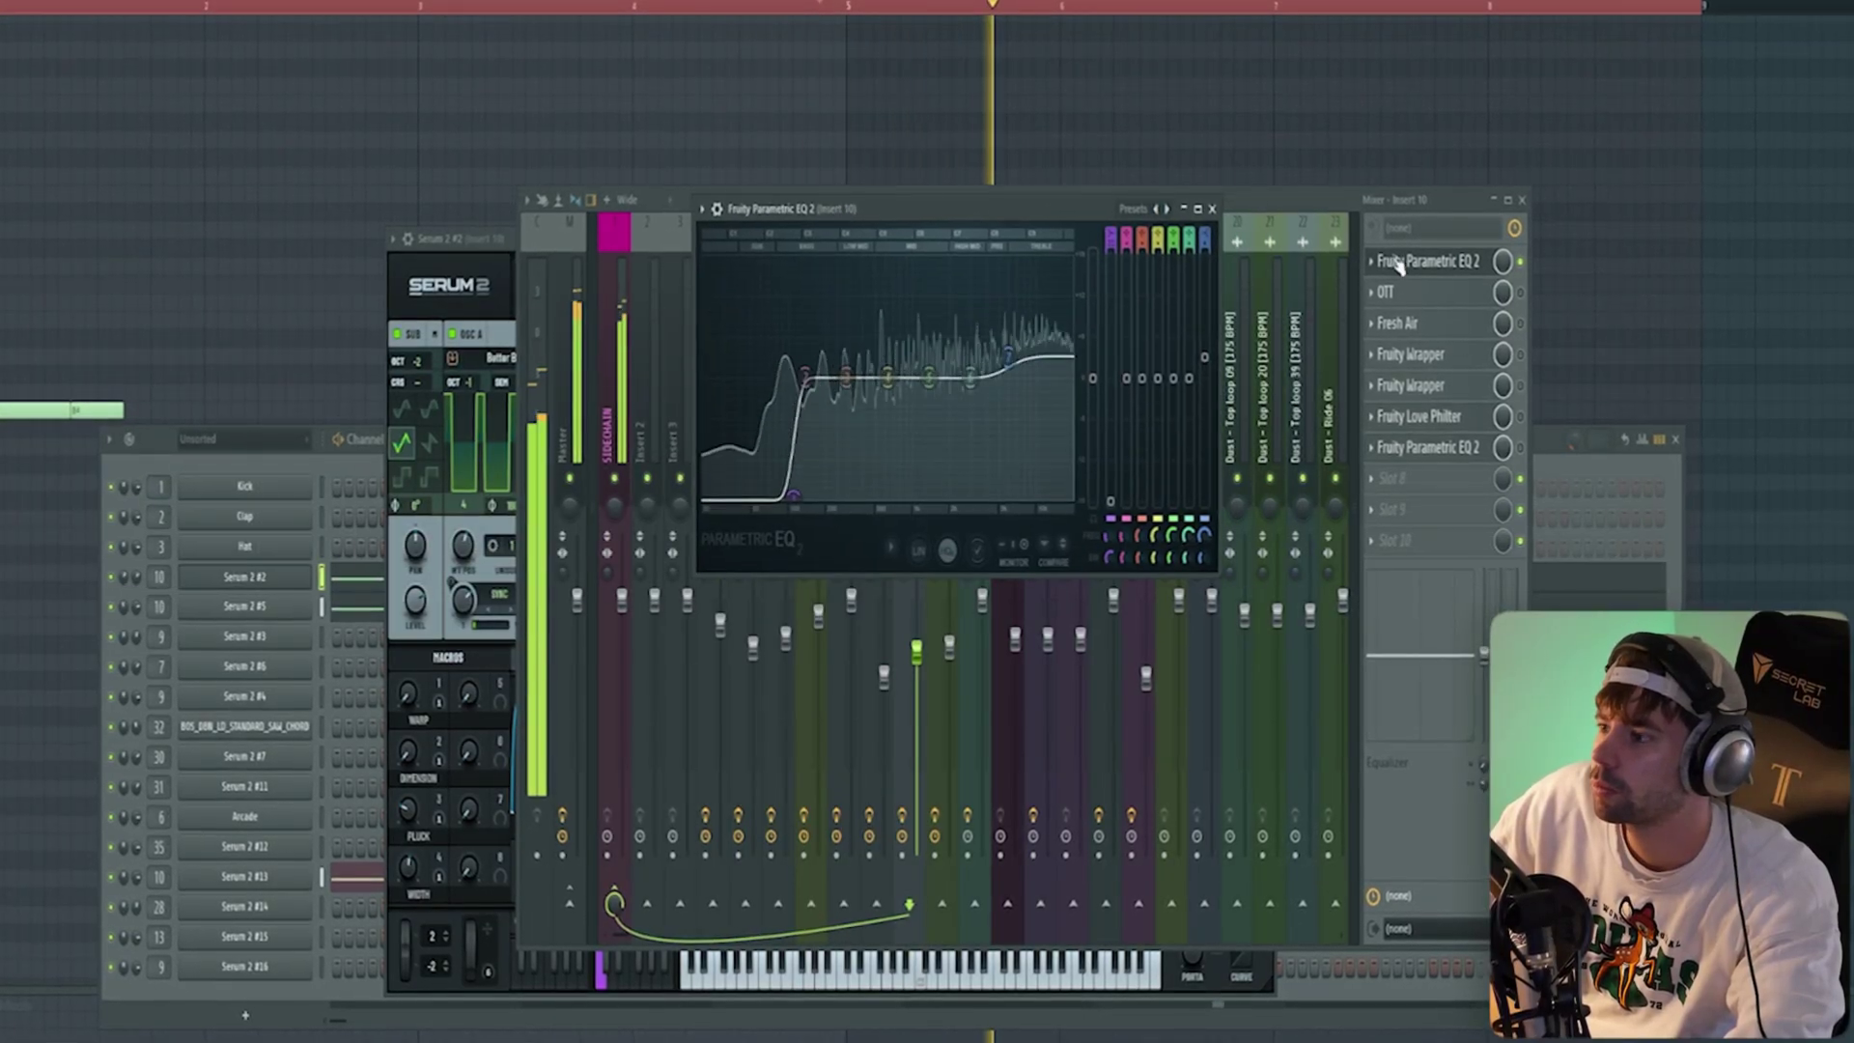
click(1410, 290)
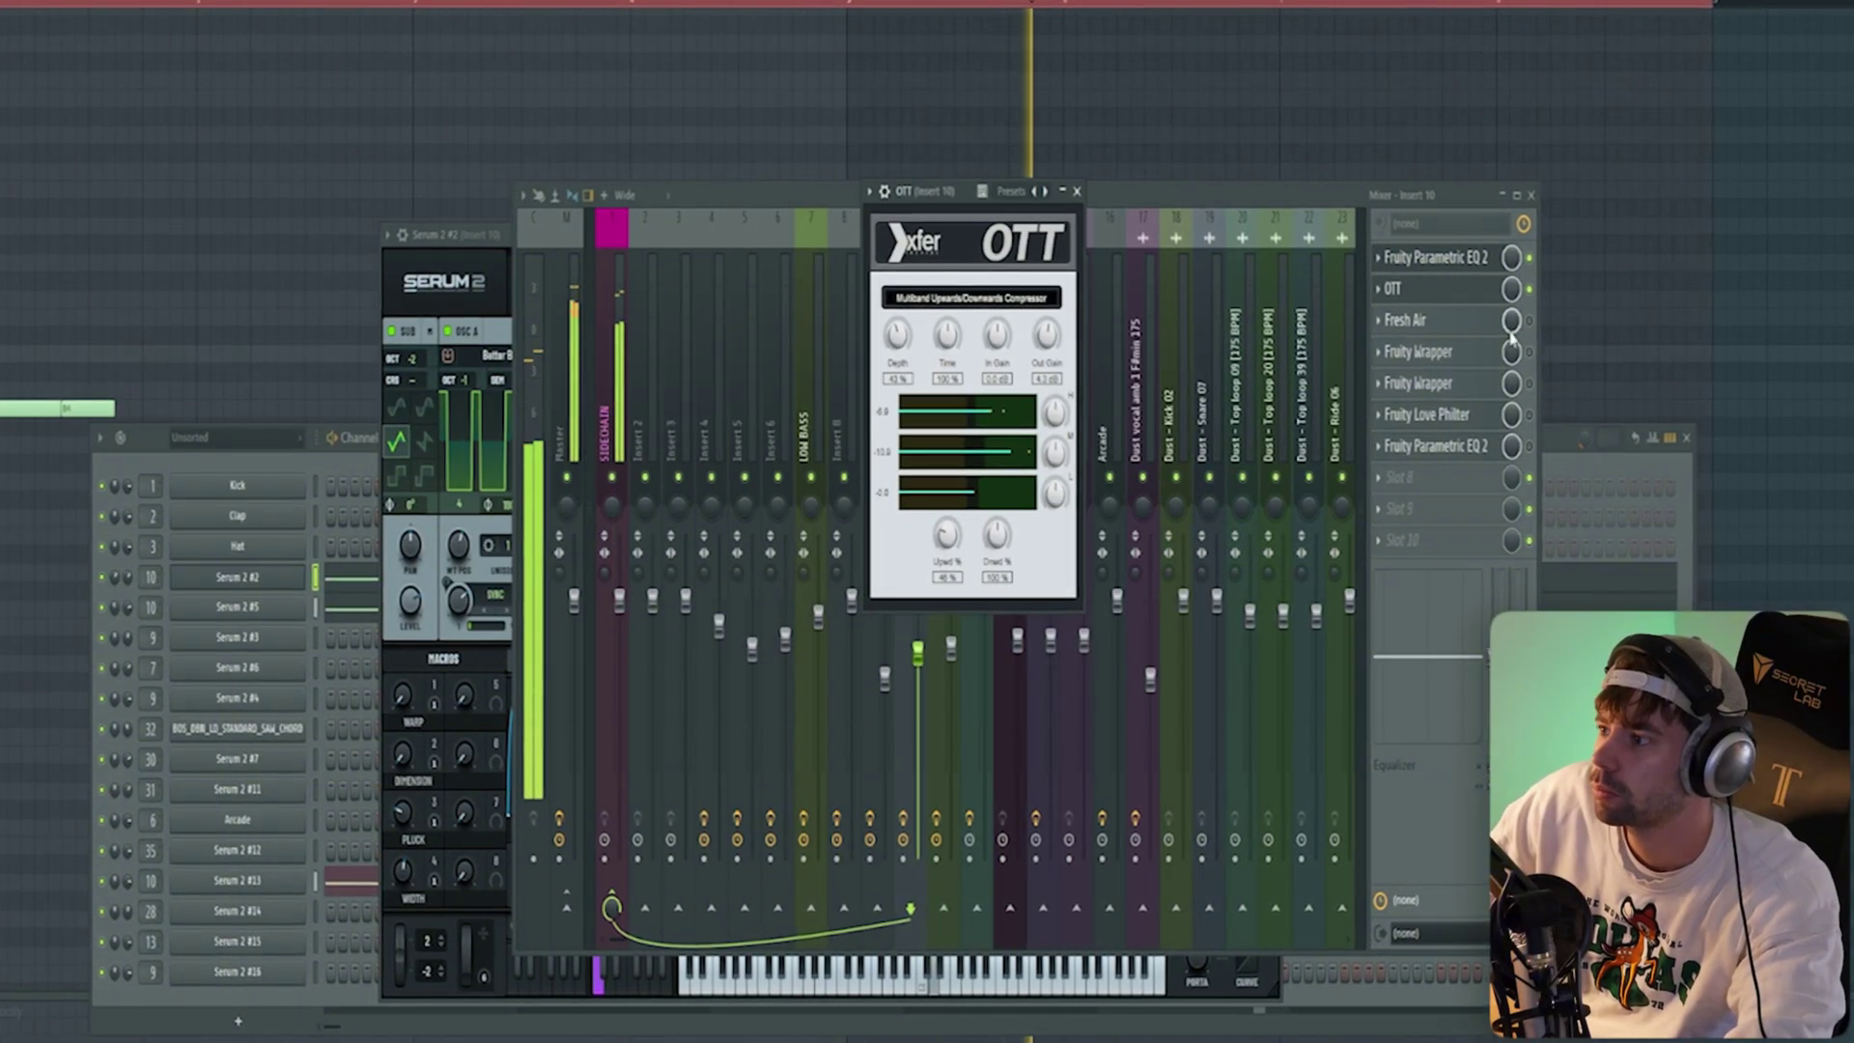
click(1410, 318)
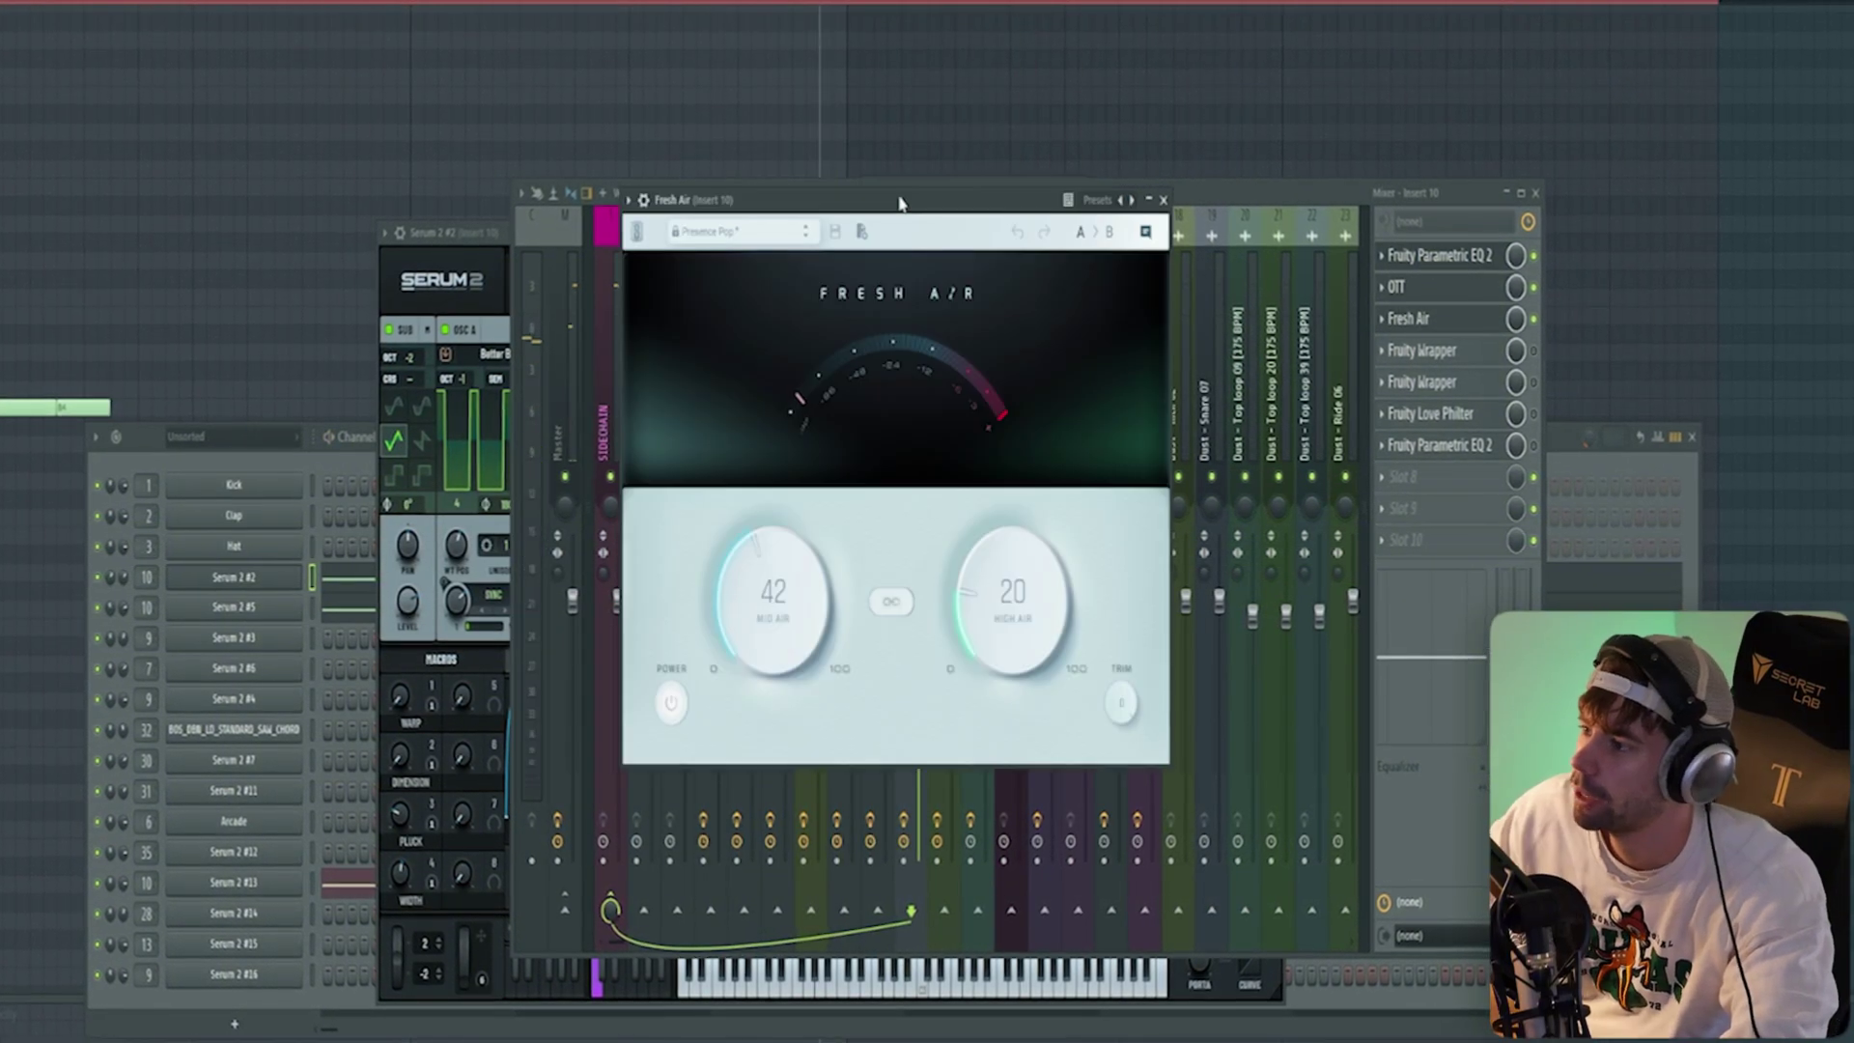
click(1447, 444)
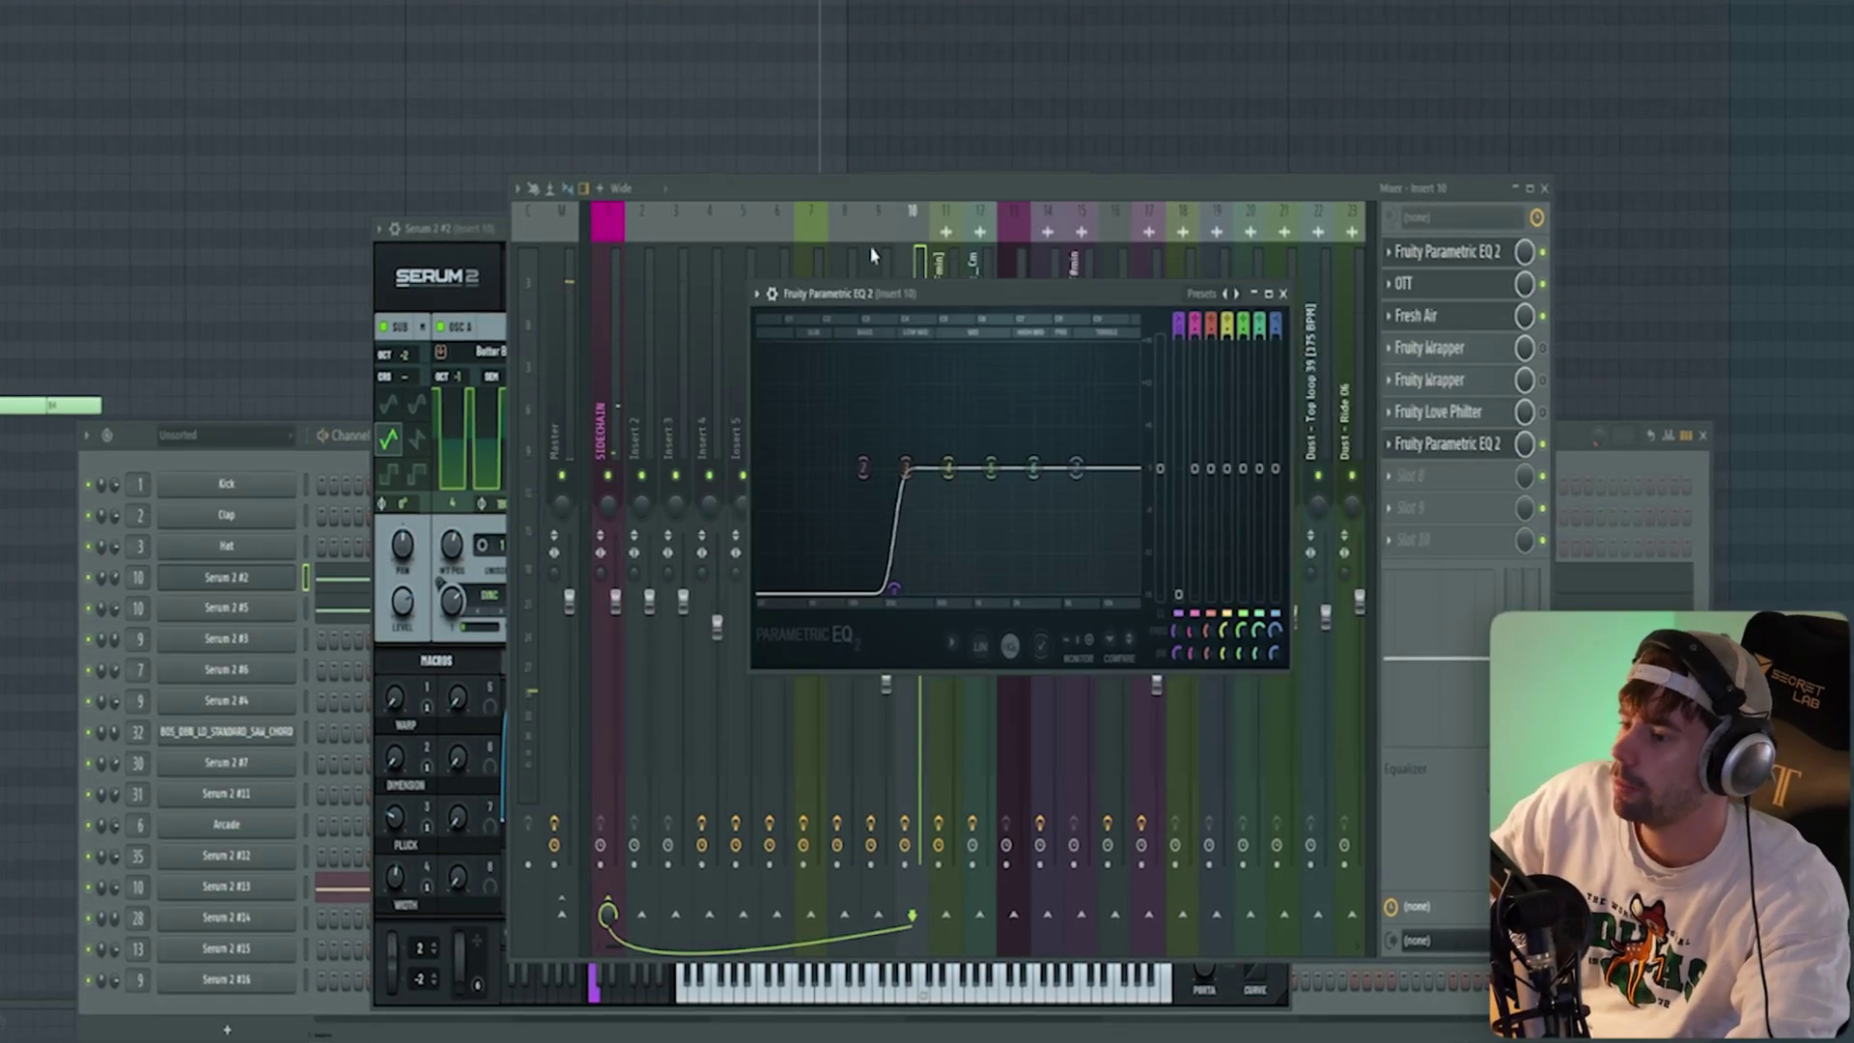
key(space)
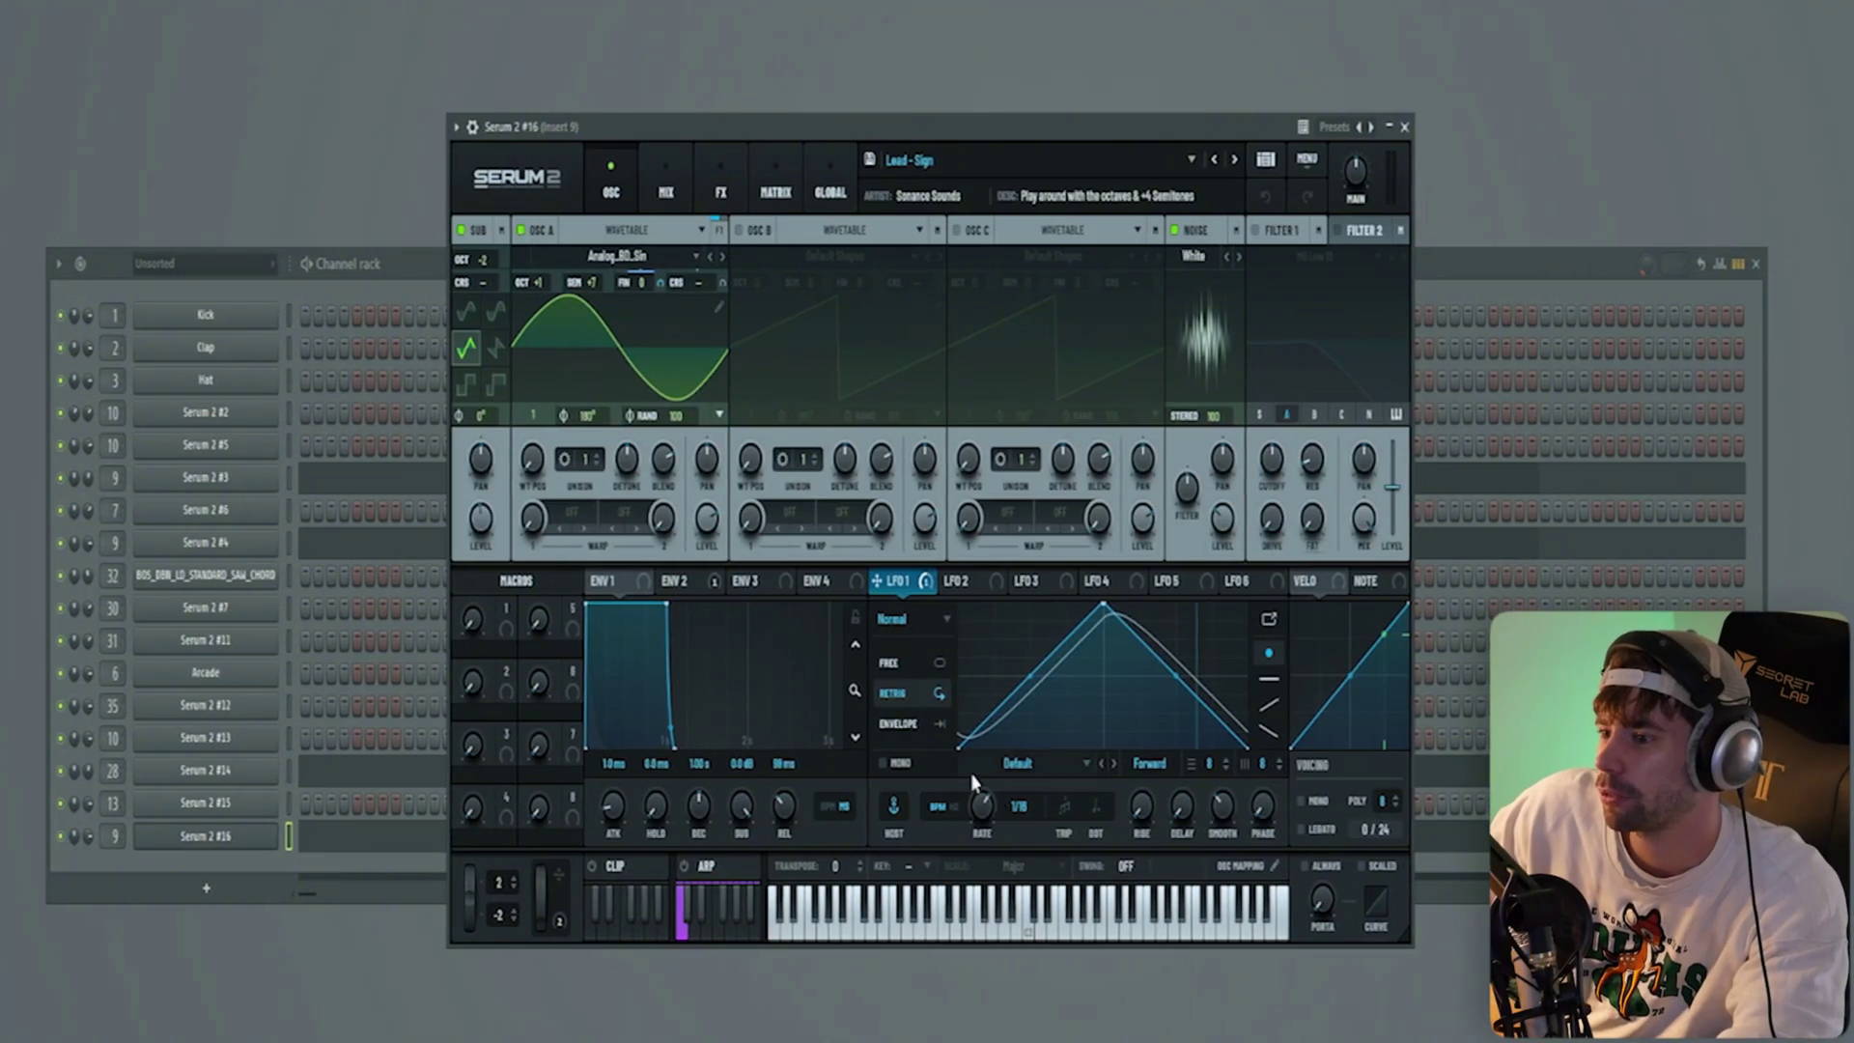
- Route LFO 1 to Osc A fine tuning at 39% and move the Serum windows aside
drag(649, 284, 654, 307)
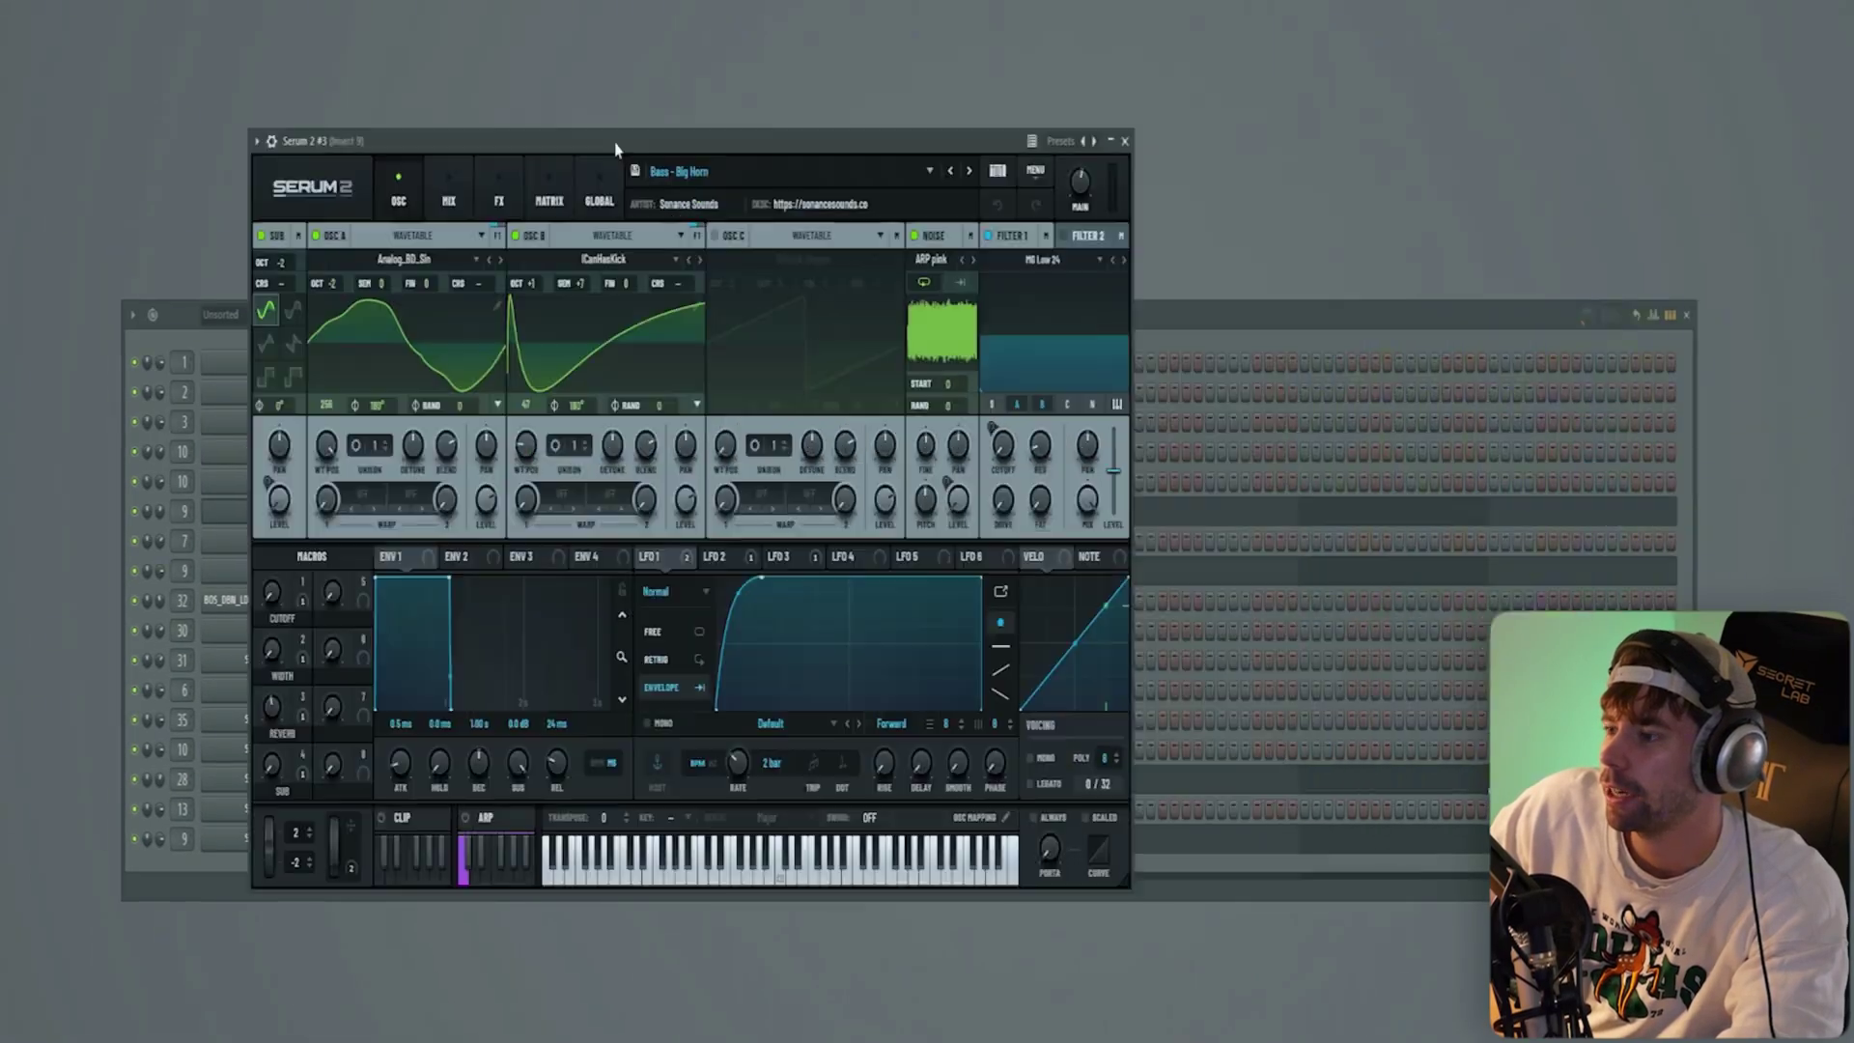
drag(619, 144, 833, 180)
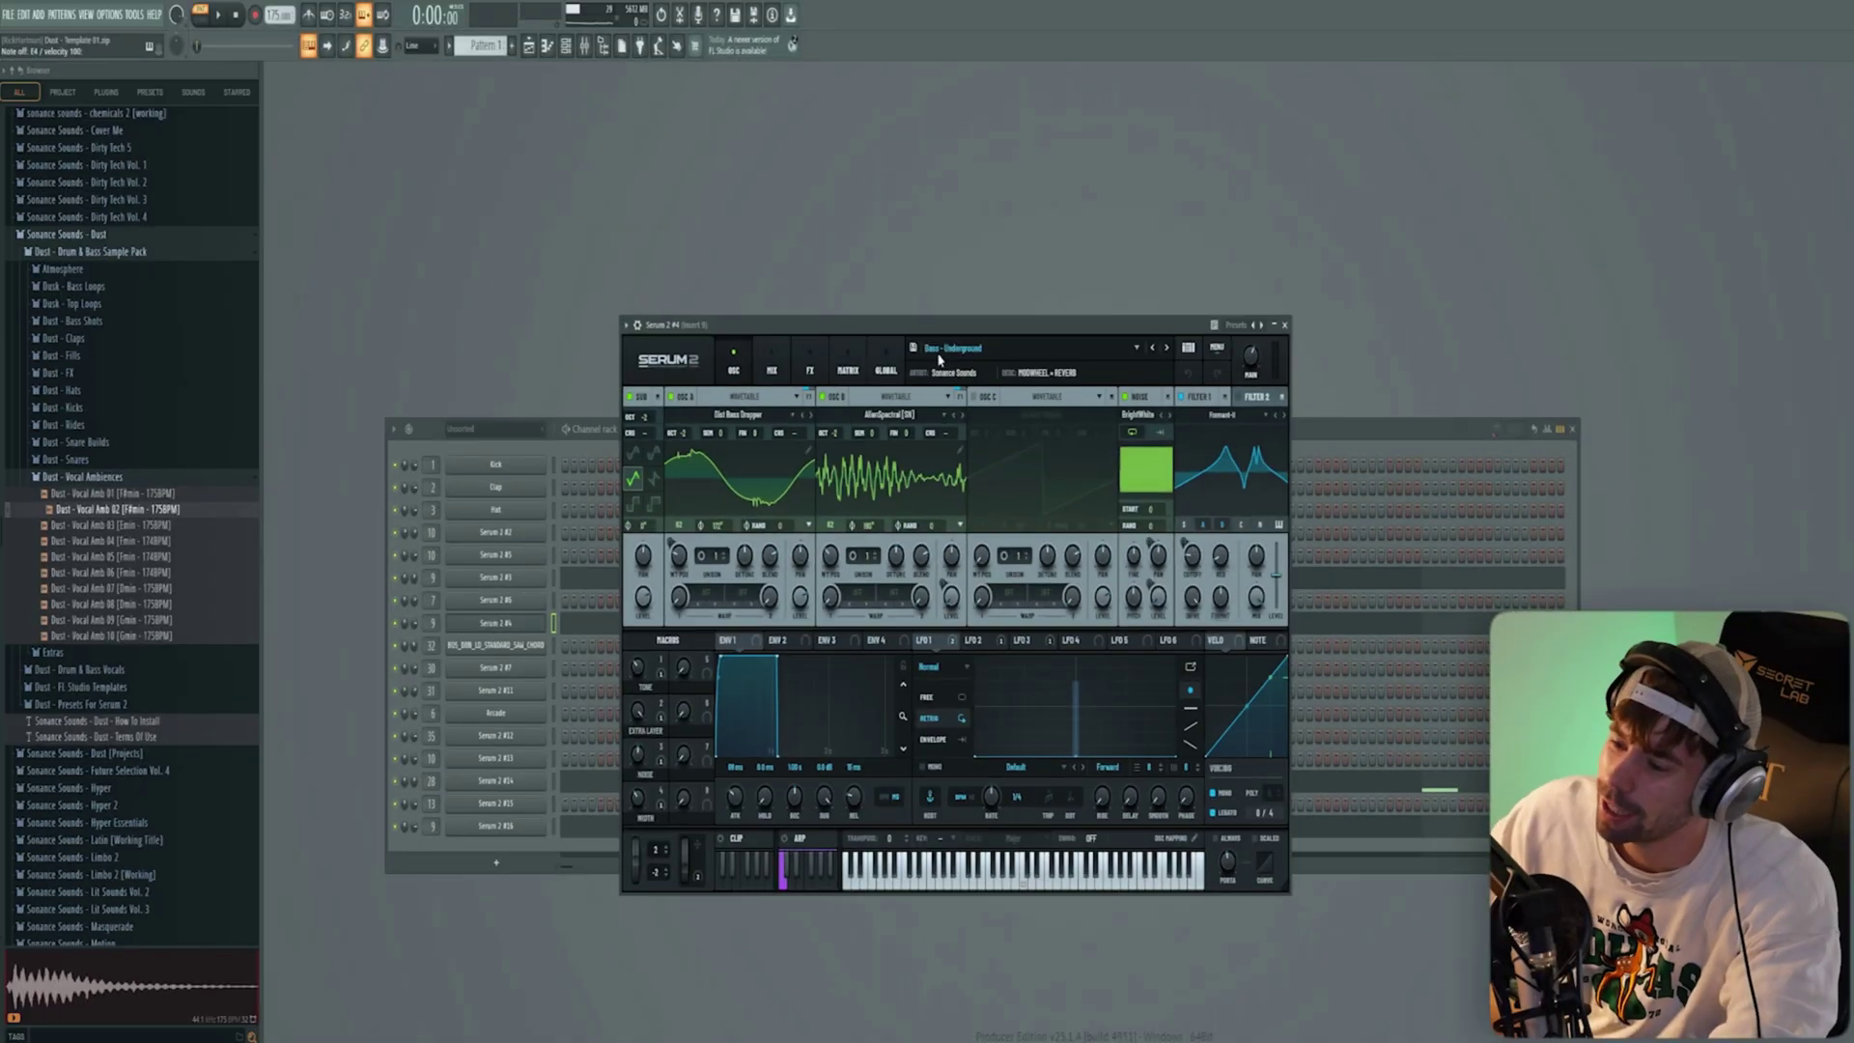
drag(944, 336, 1088, 338)
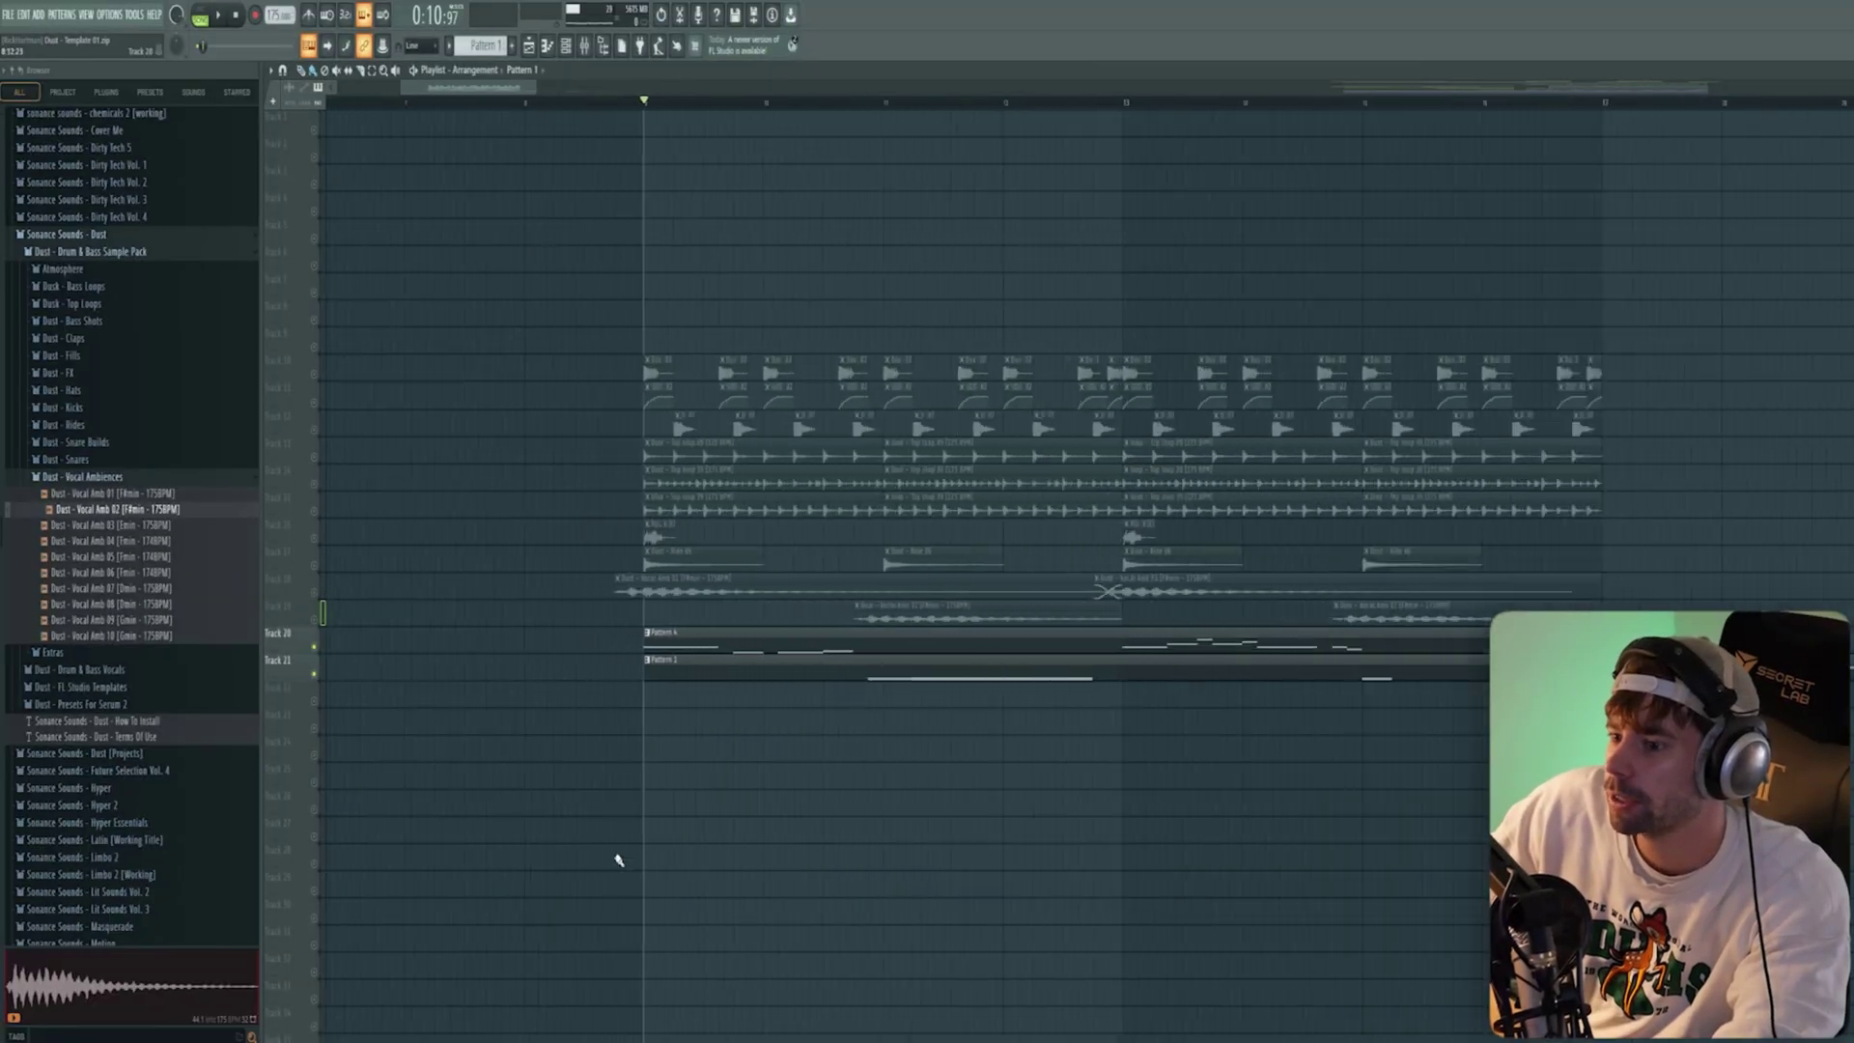
- Play the arrangement in the Playlist, then play the melody pattern in the piano roll
key(space)
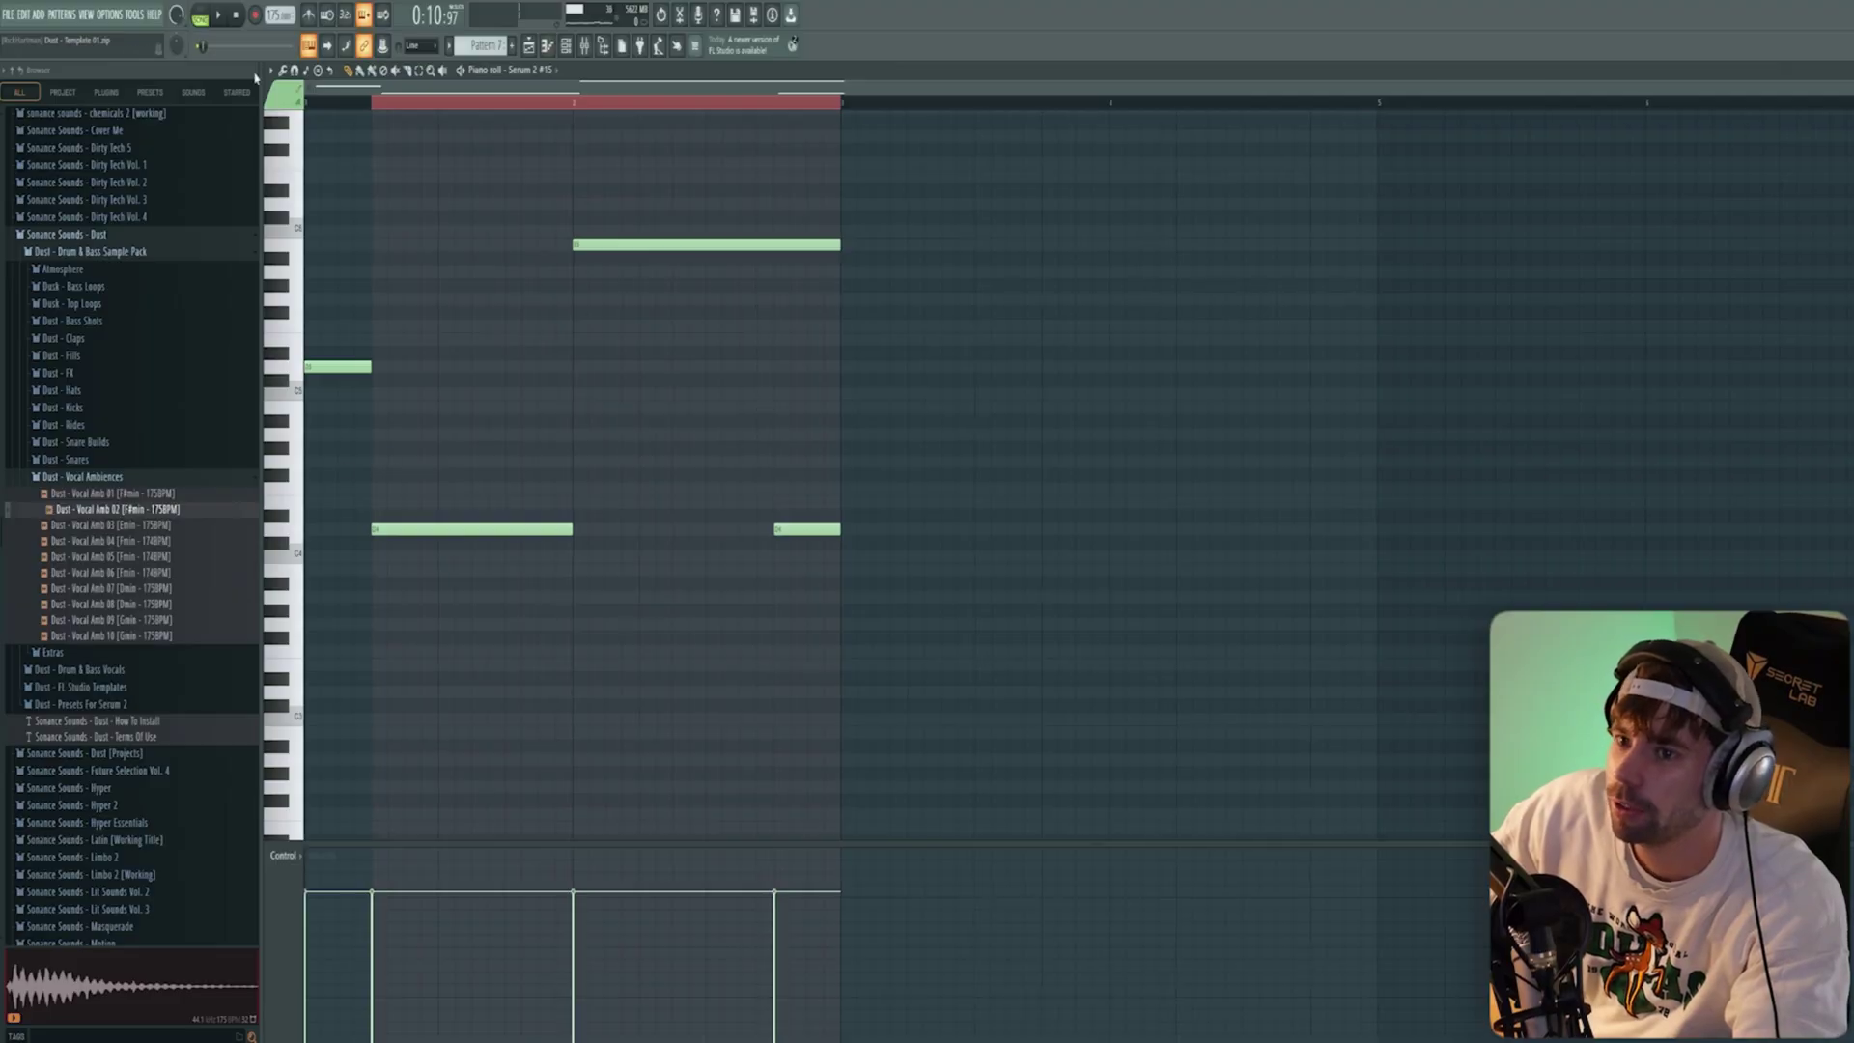
key(space)
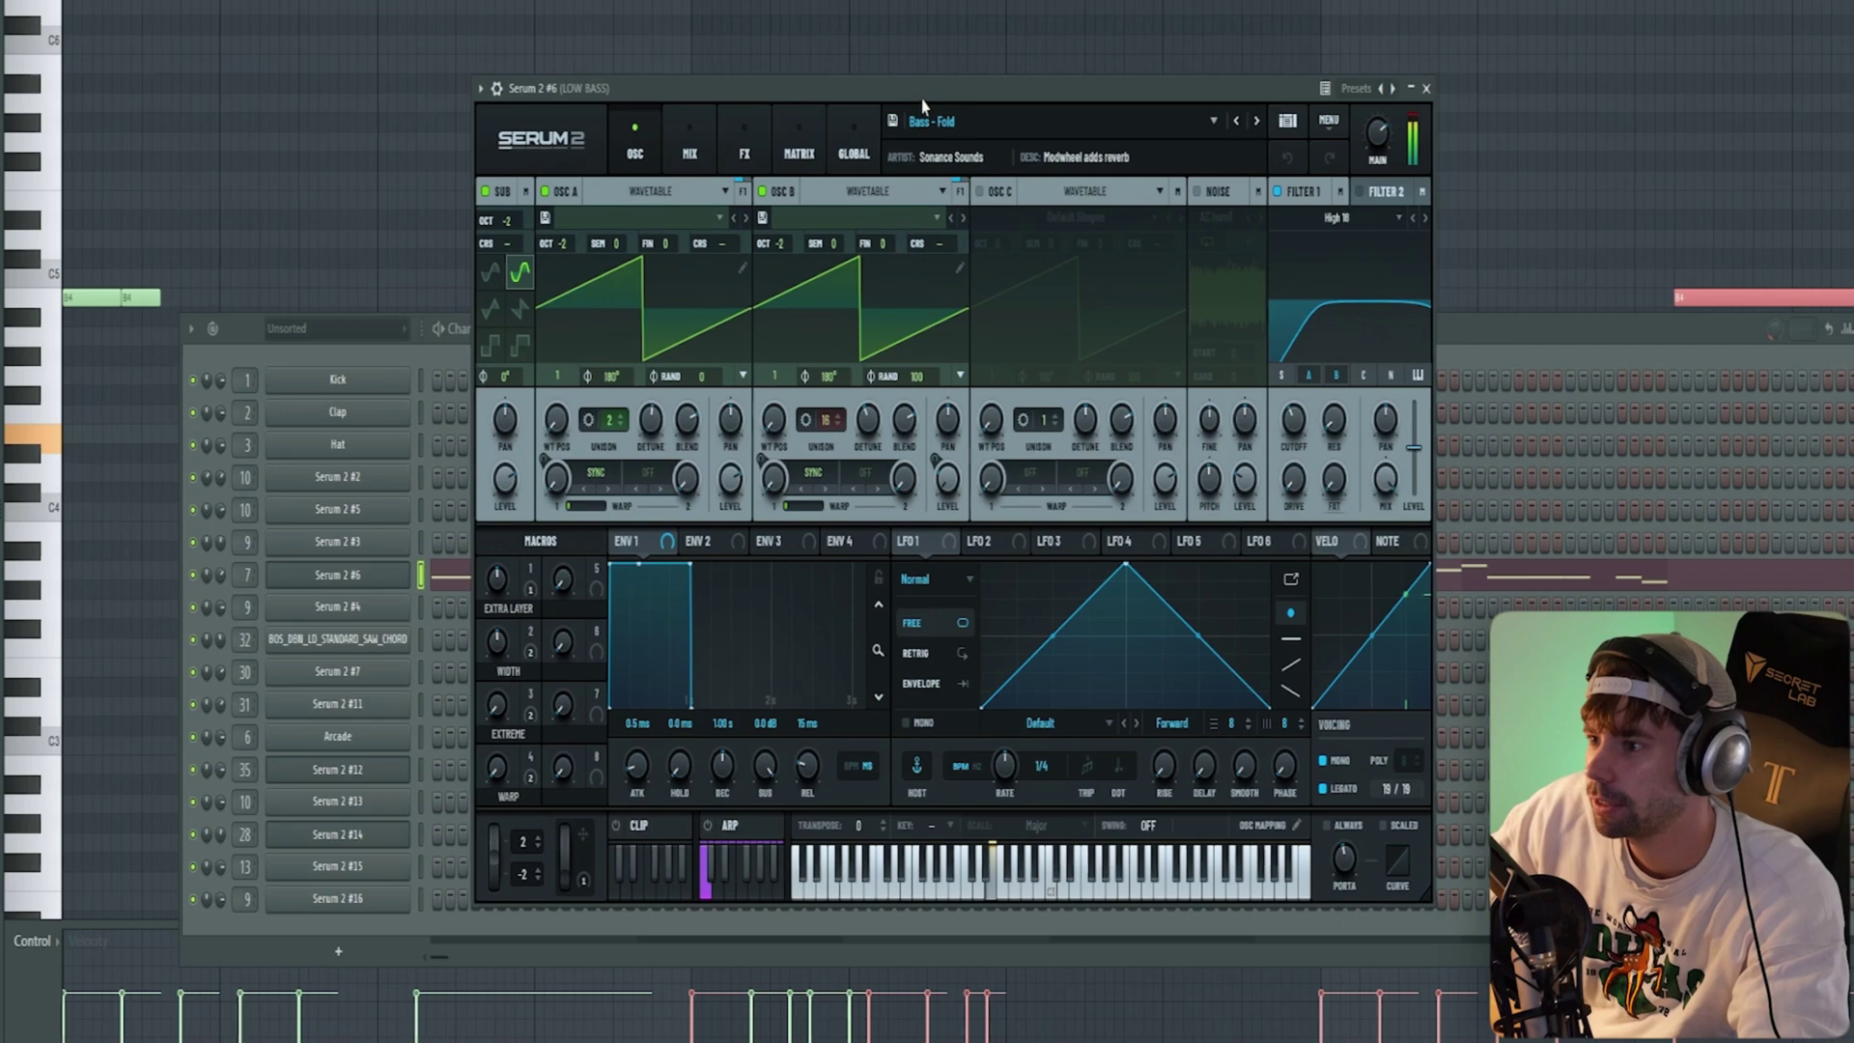
- Open the Mixer and bring up the LOW BASS track's Parametric EQ 2 and Pro-Q 3 windows
drag(923, 106, 893, 147)
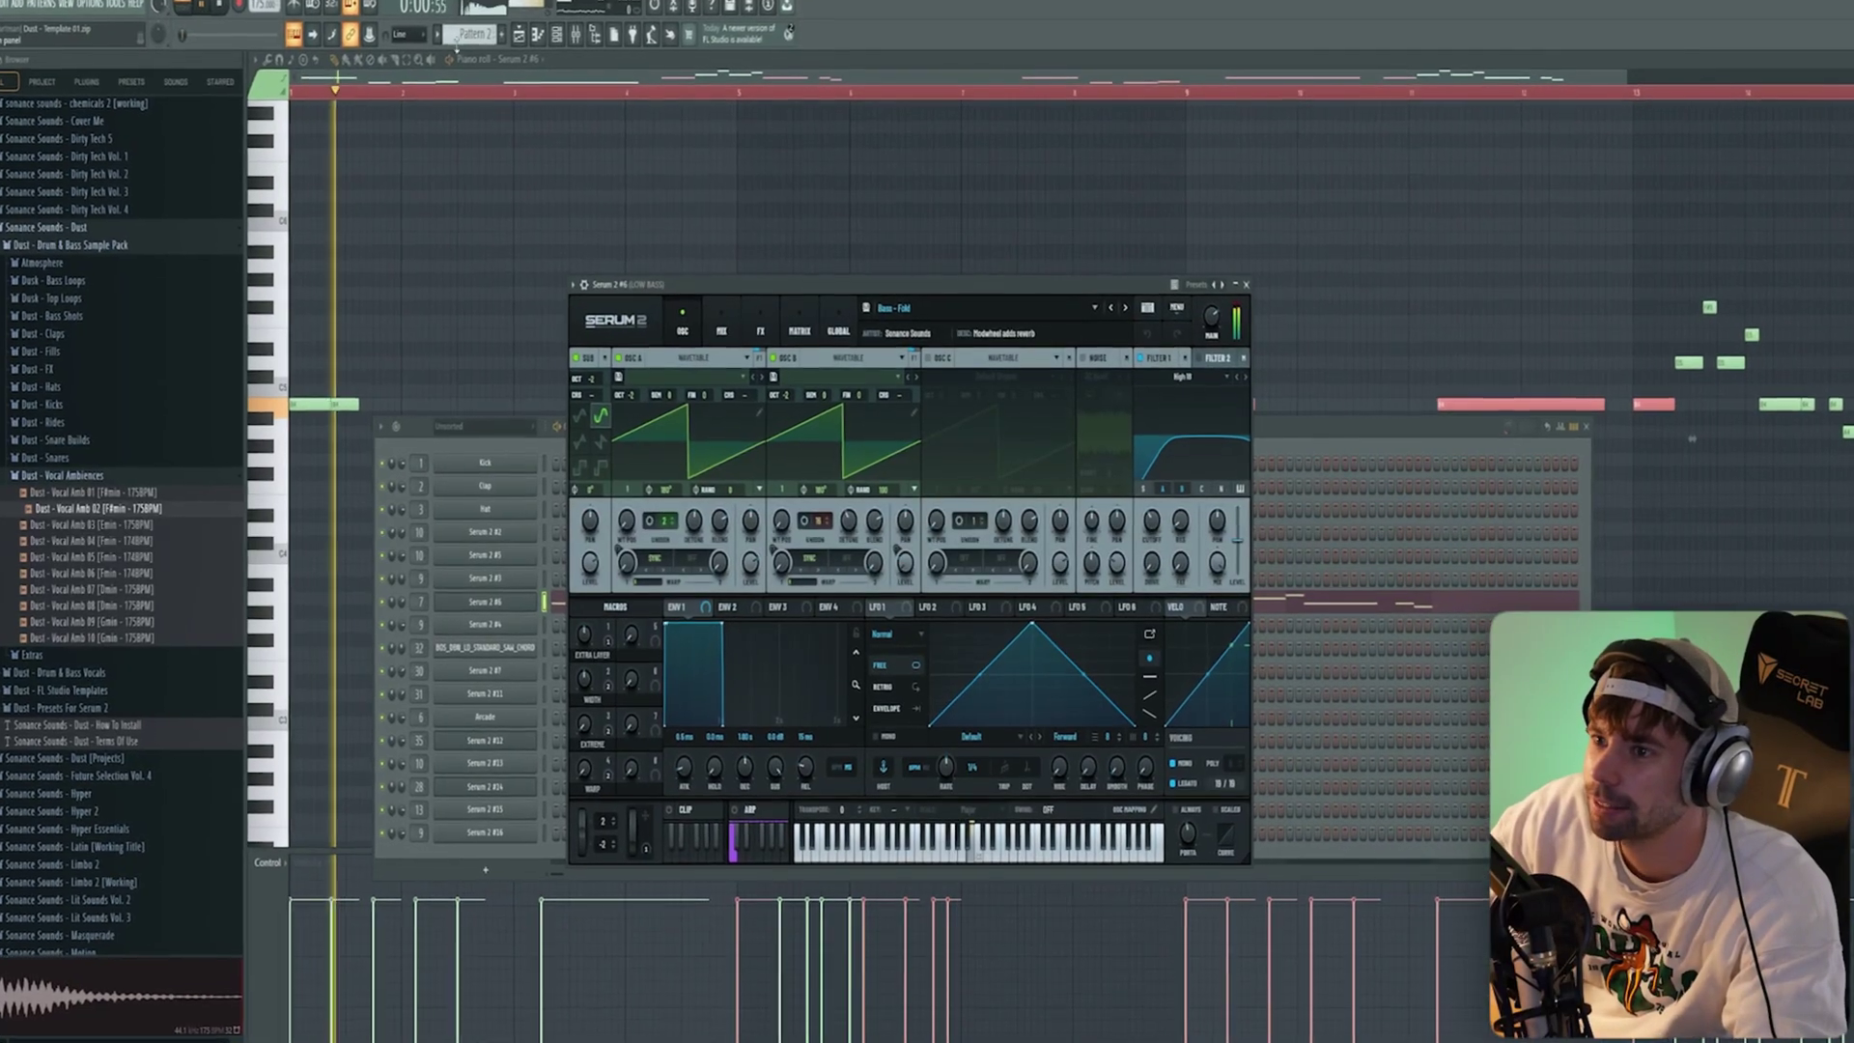
click(576, 34)
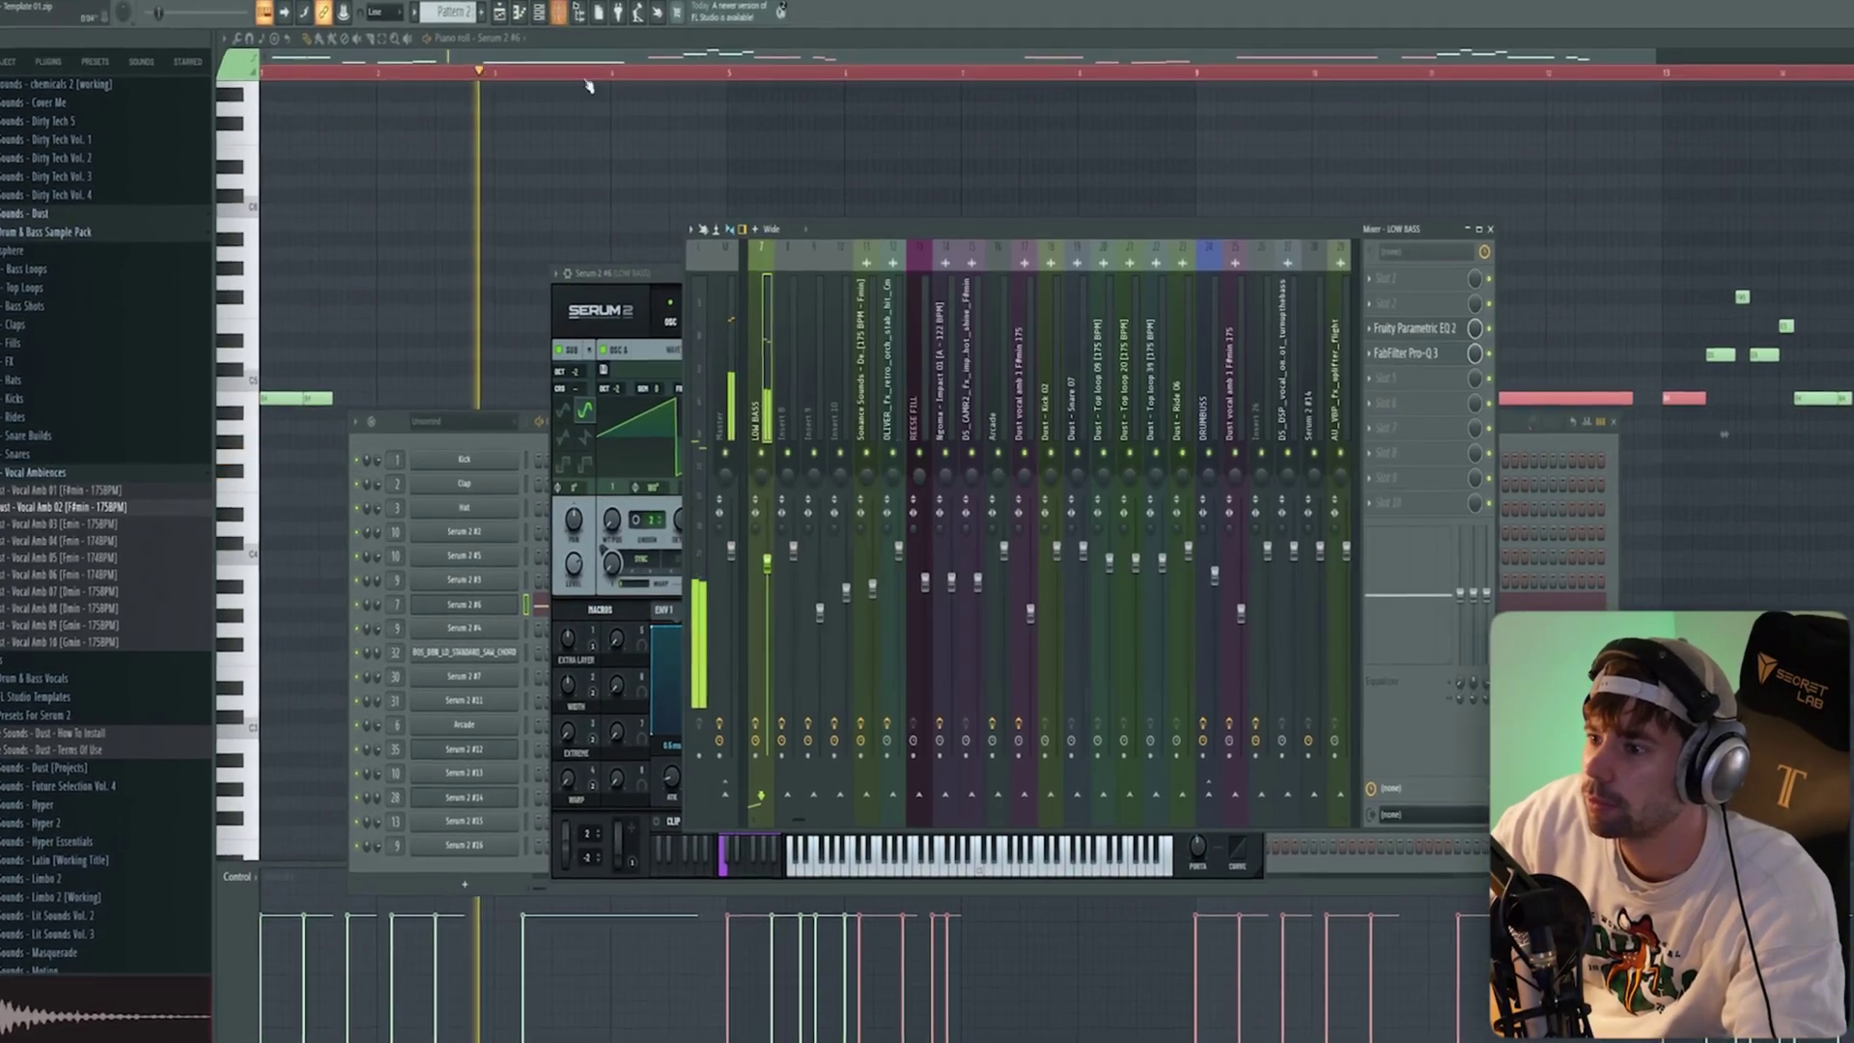
click(1411, 328)
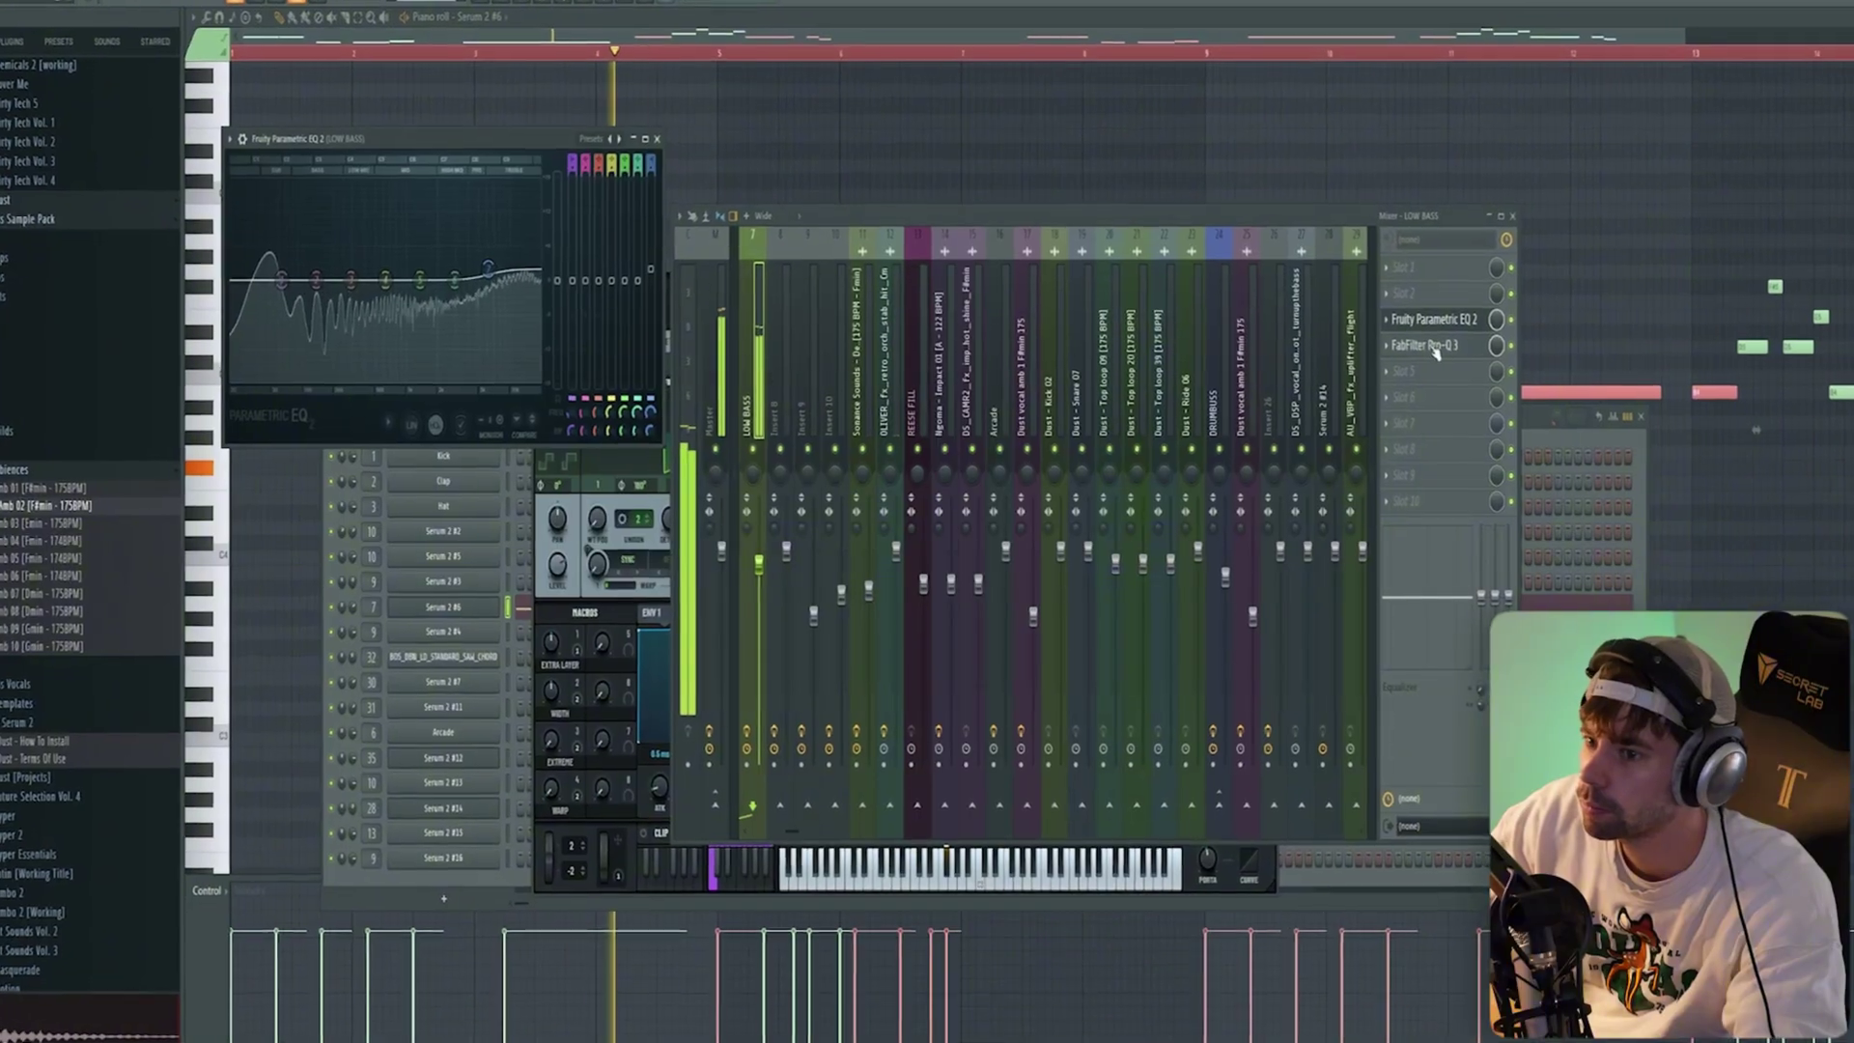
drag(498, 164, 670, 179)
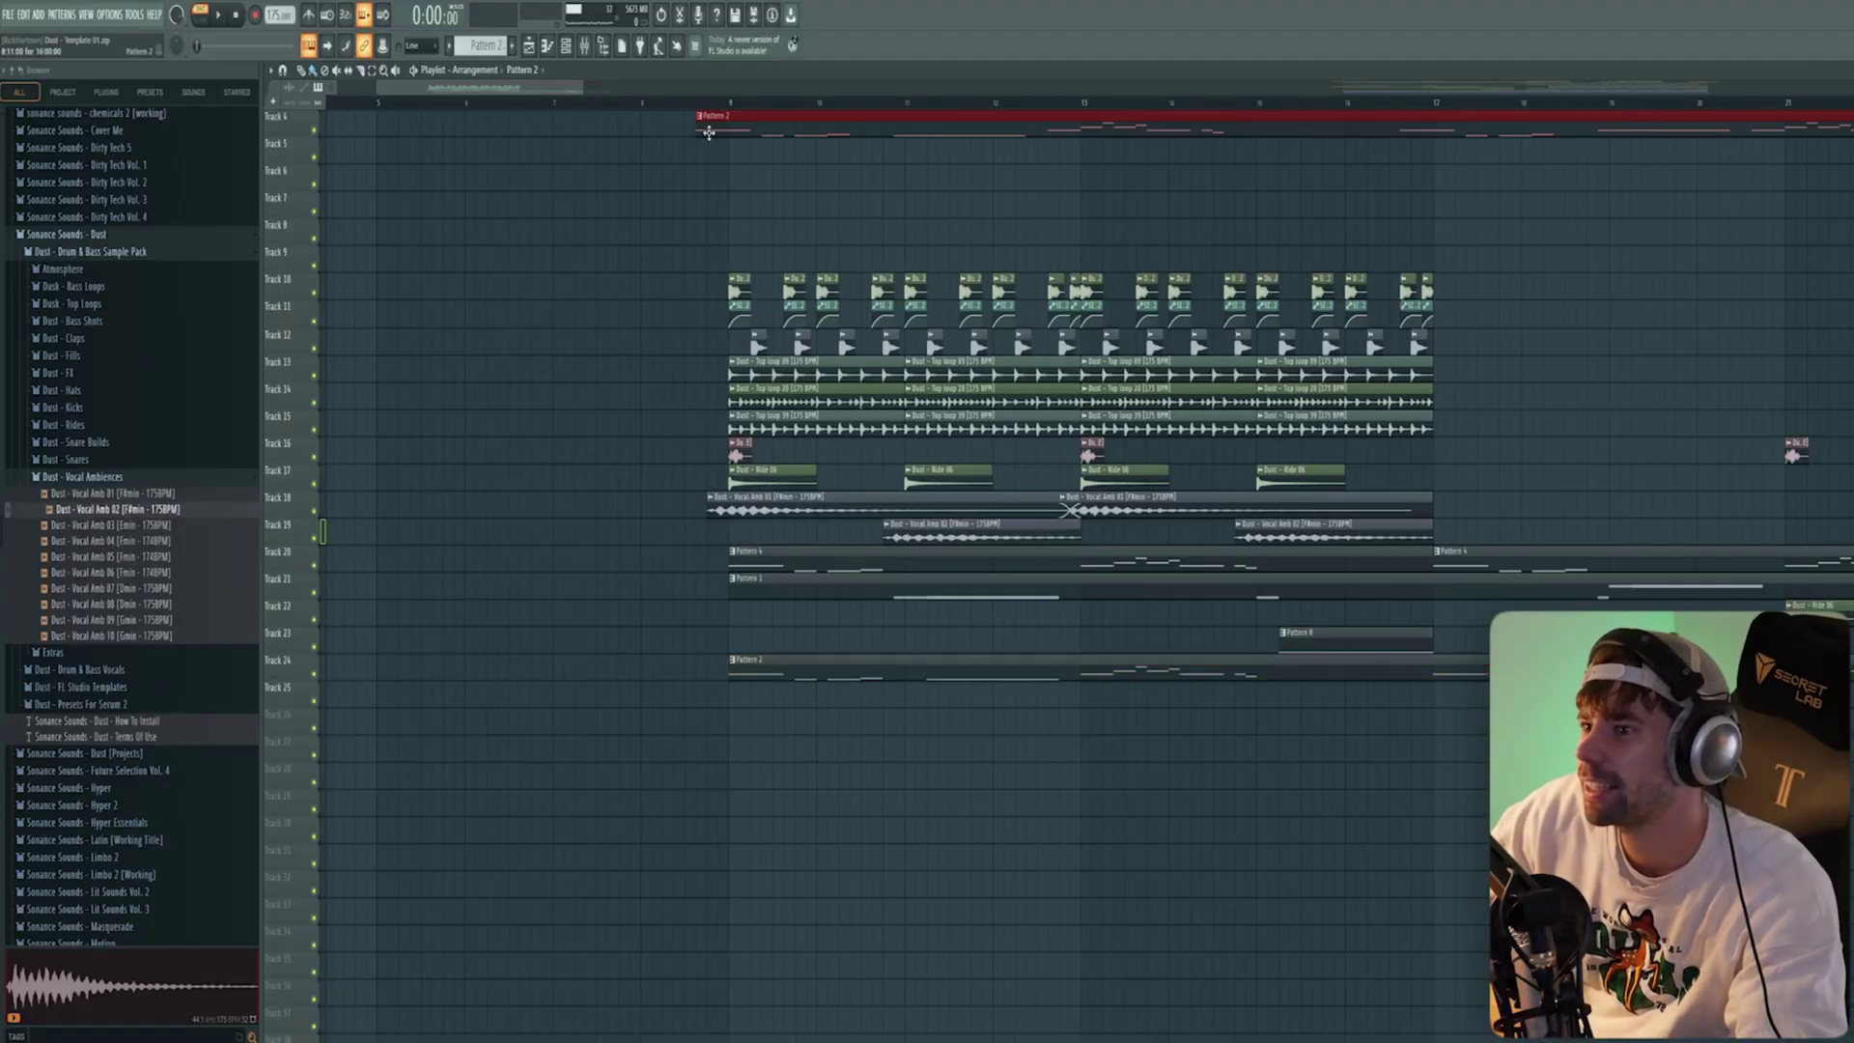
- Play back the arrangement from the Playlist
key(space)
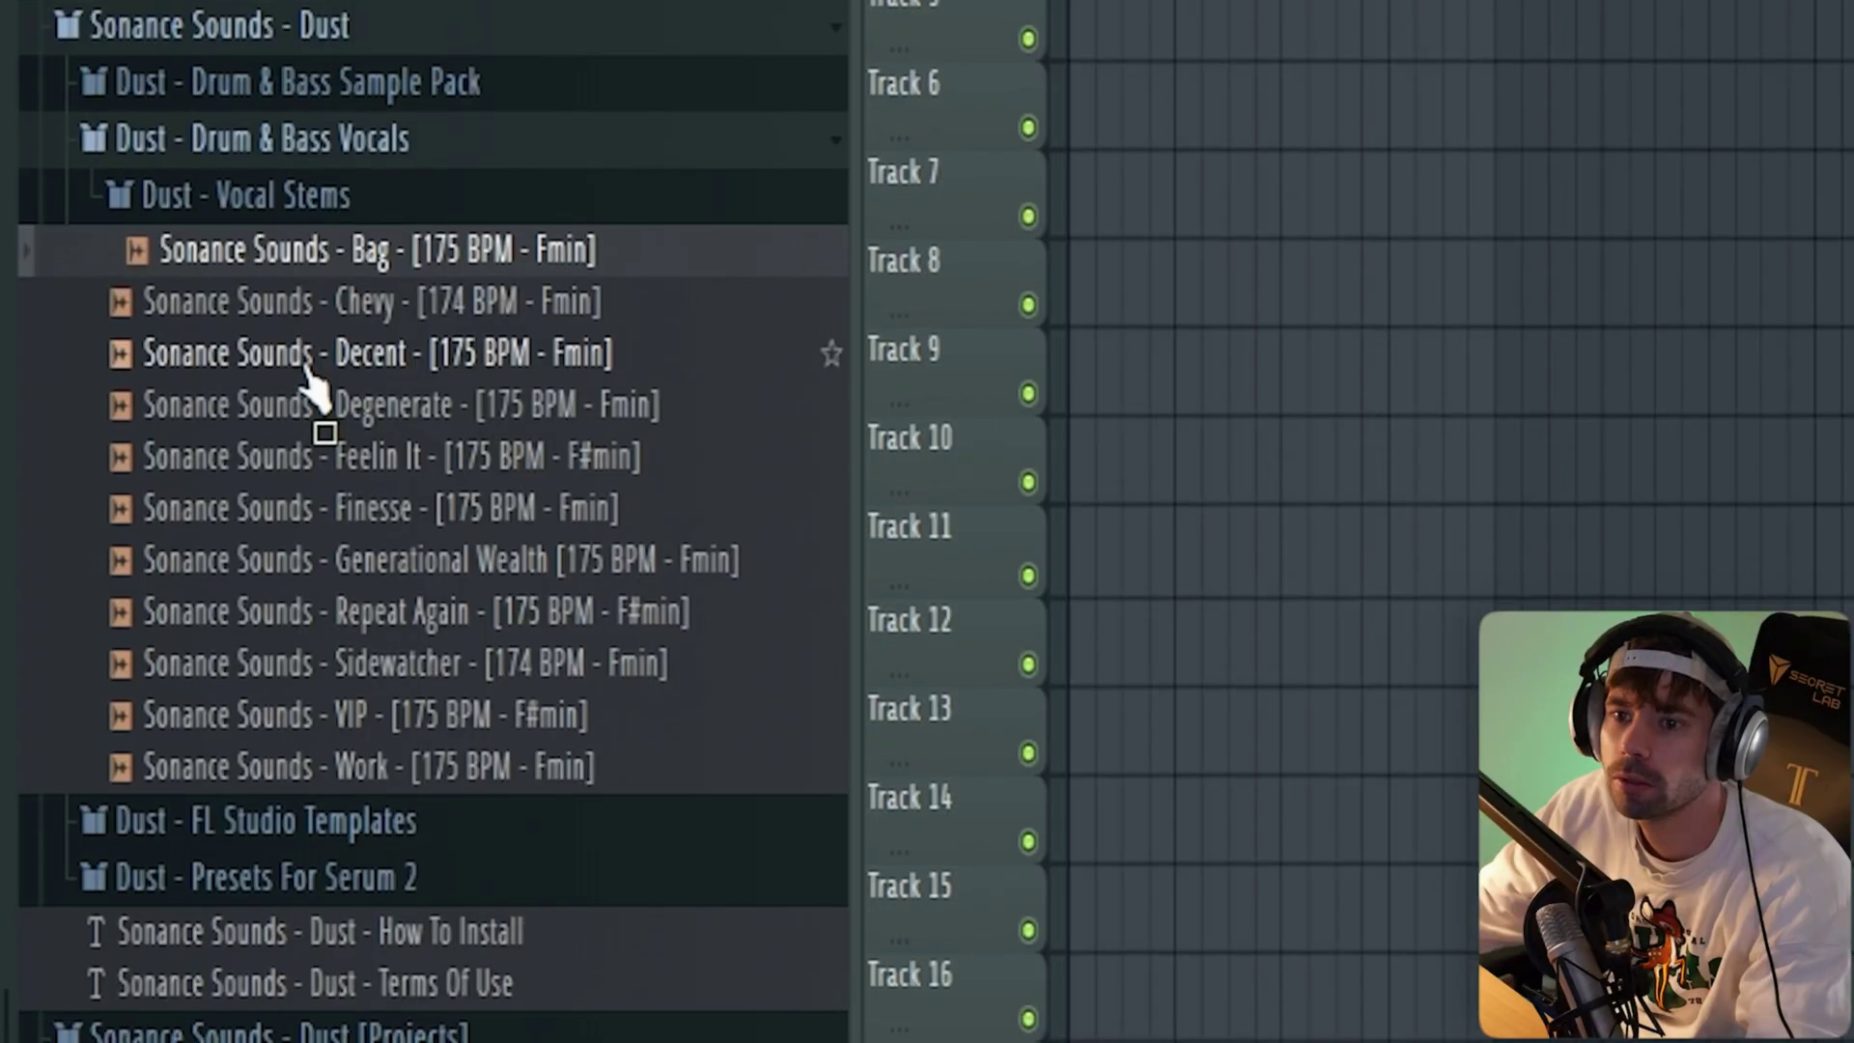
- Preview the Sonance Sounds - Decent stem in the Dust - Vocal Stems folder
click(307, 362)
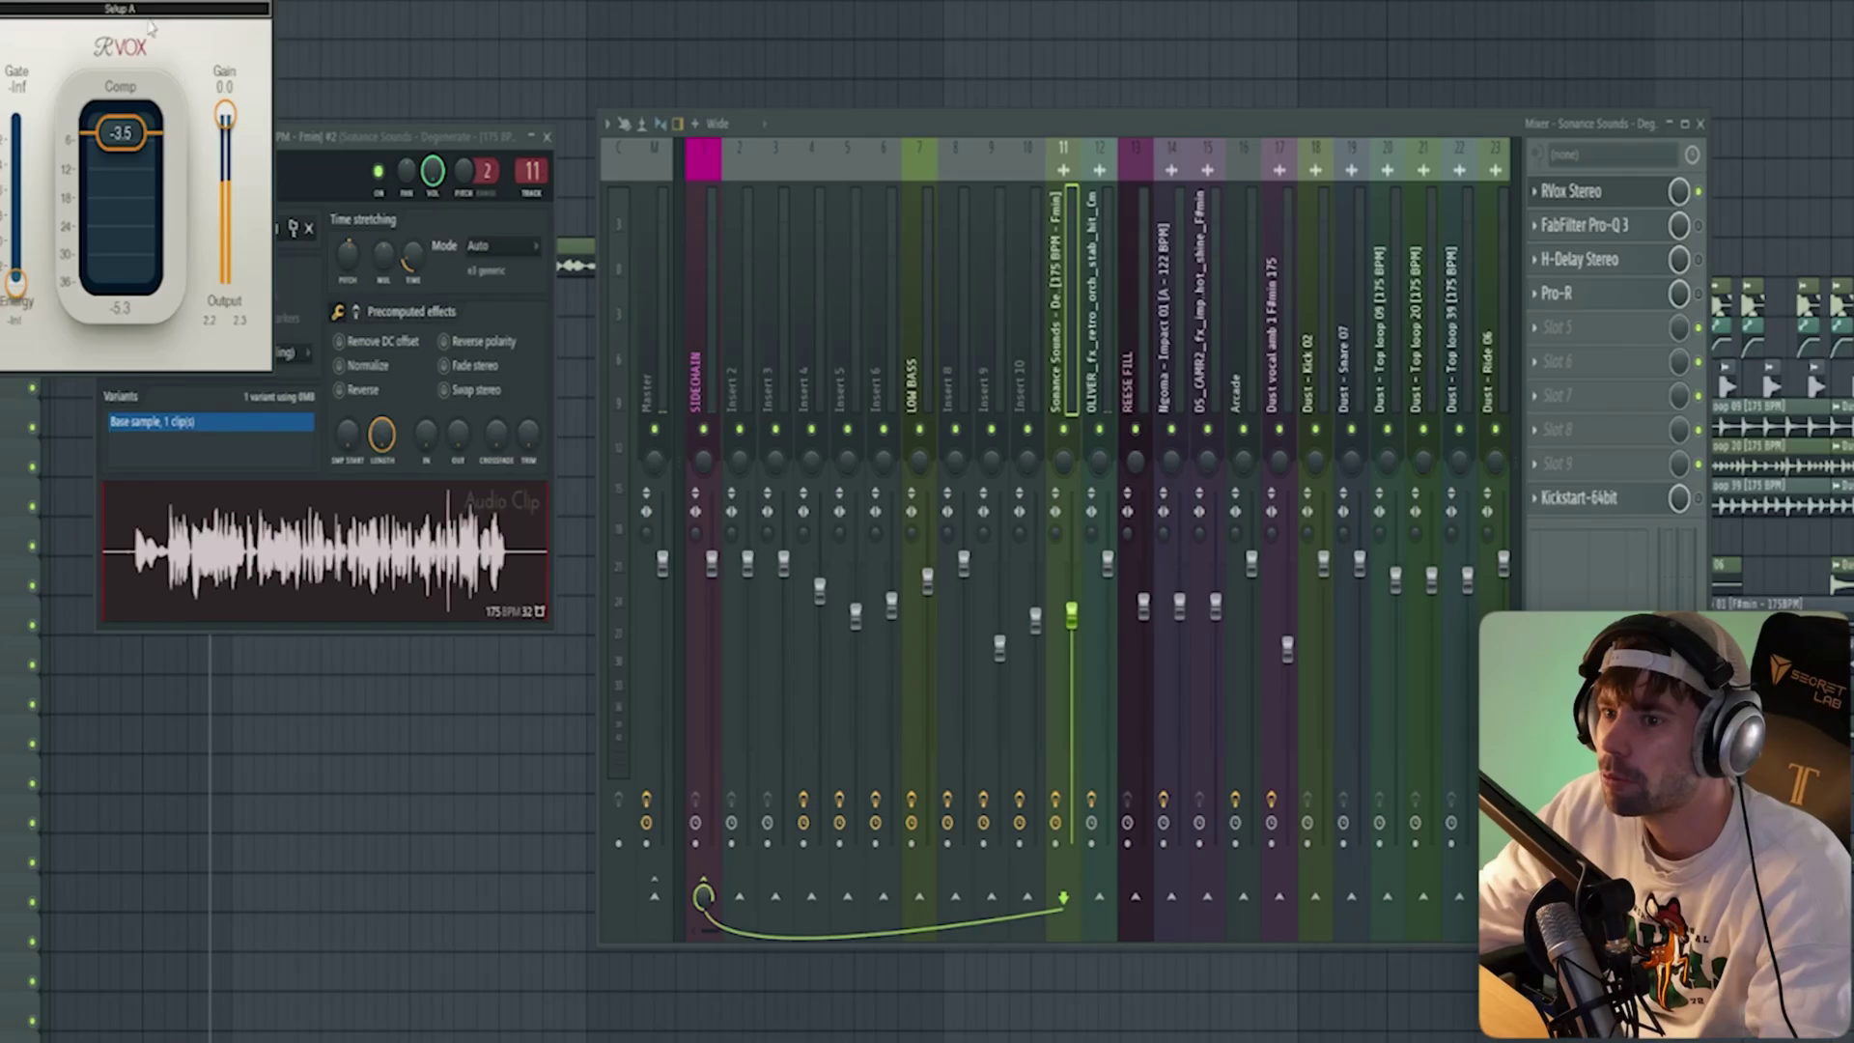
- Open the vocal track's Pro-Q 3 and solo one EQ band briefly to hear it alone
drag(116, 11, 257, 35)
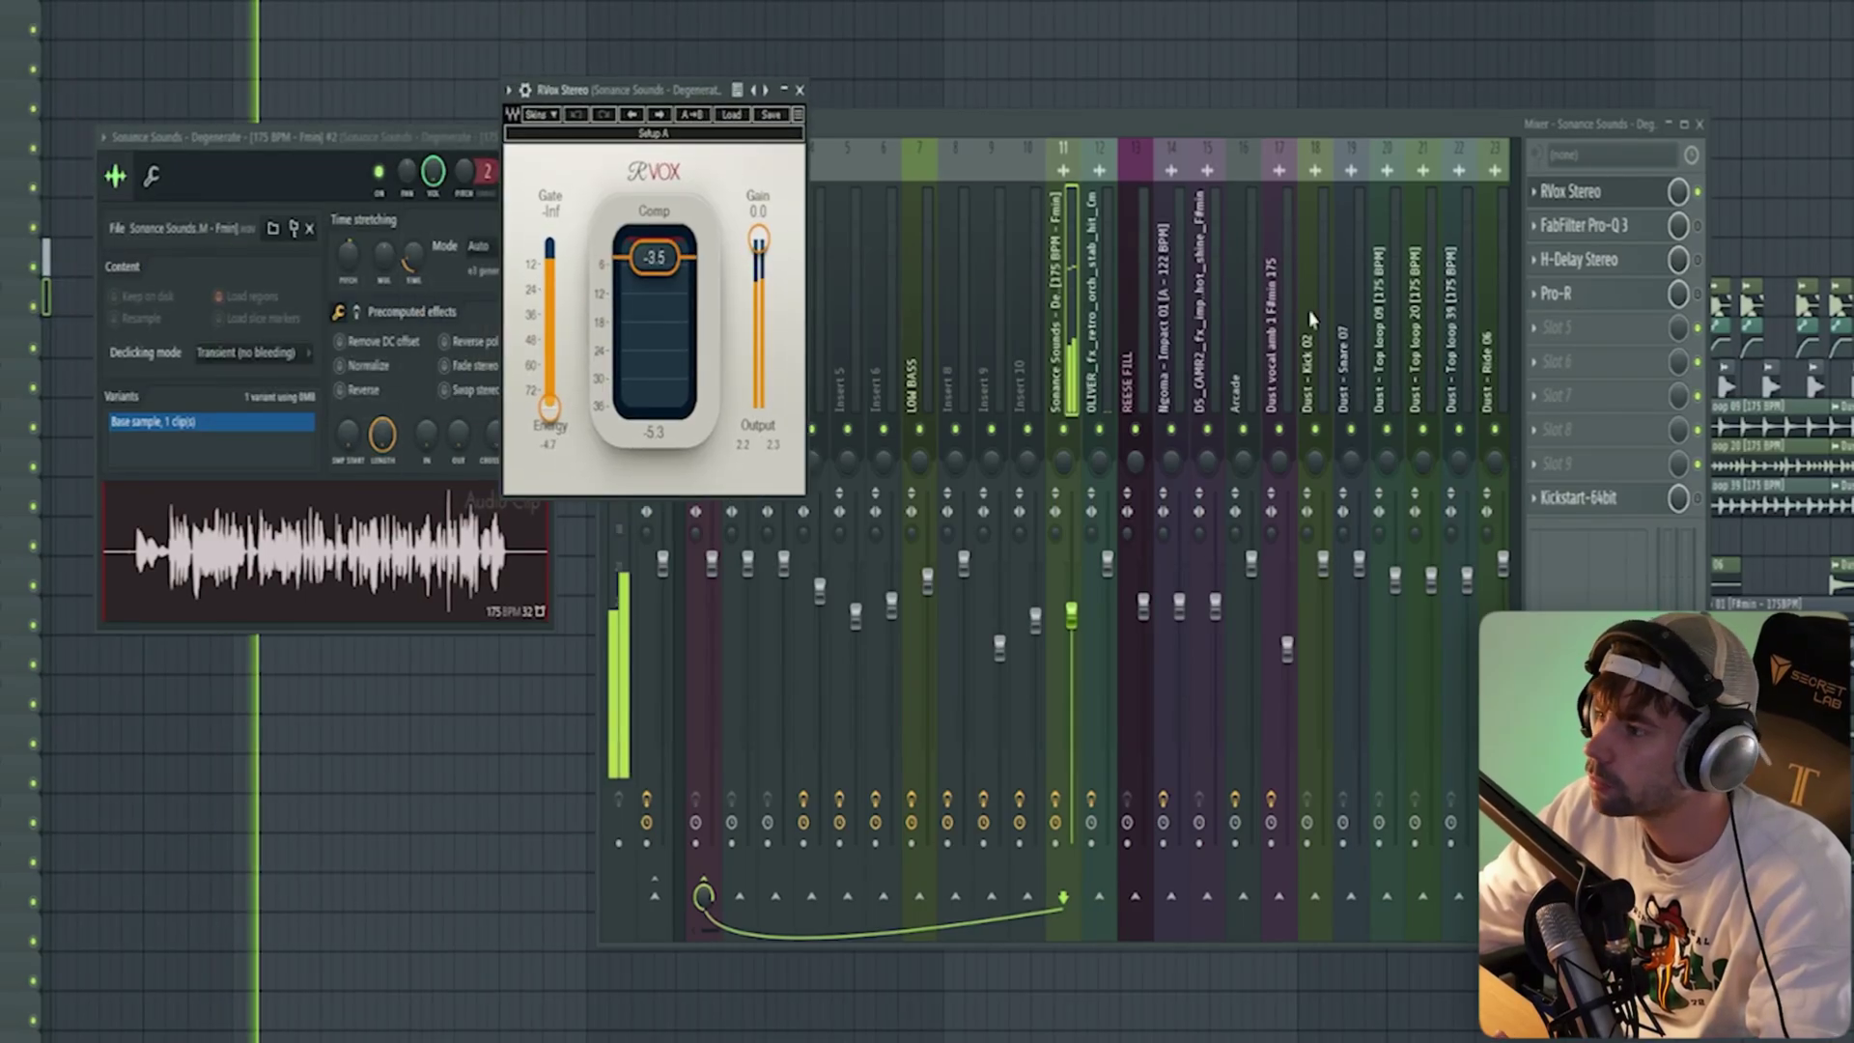
click(1584, 225)
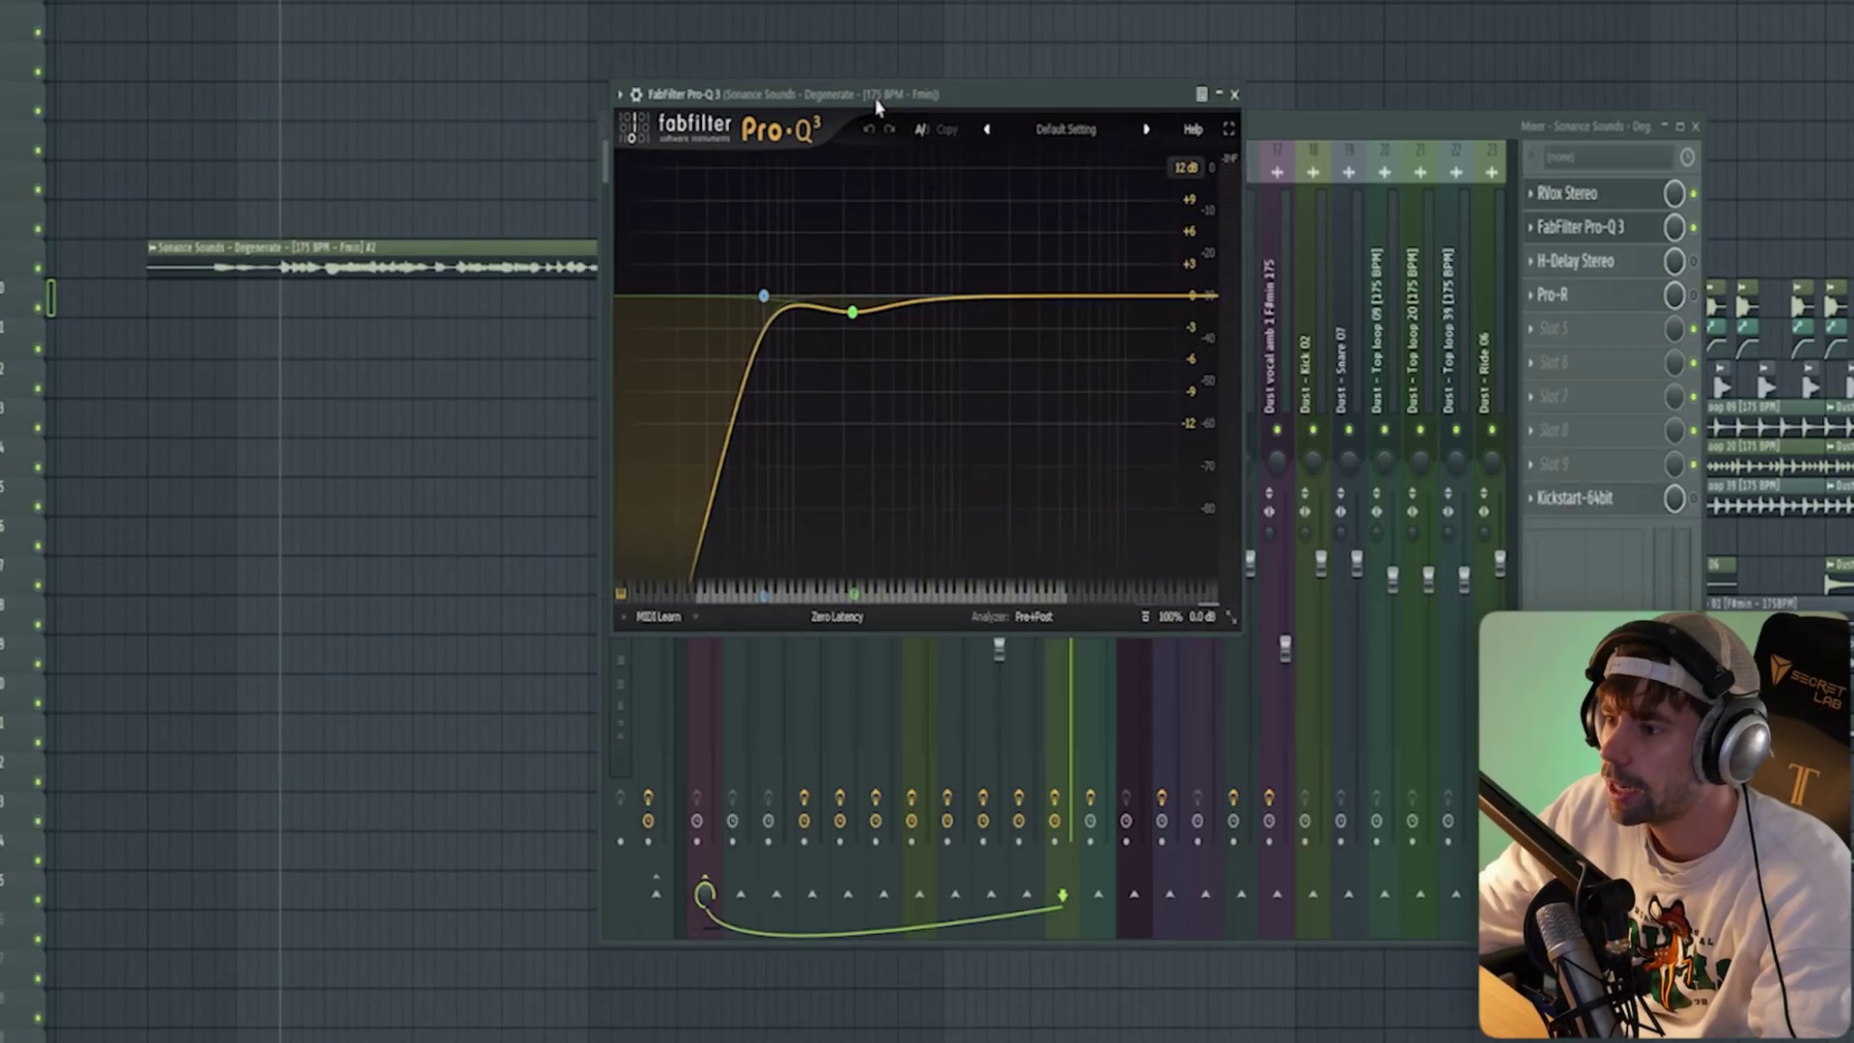
click(874, 350)
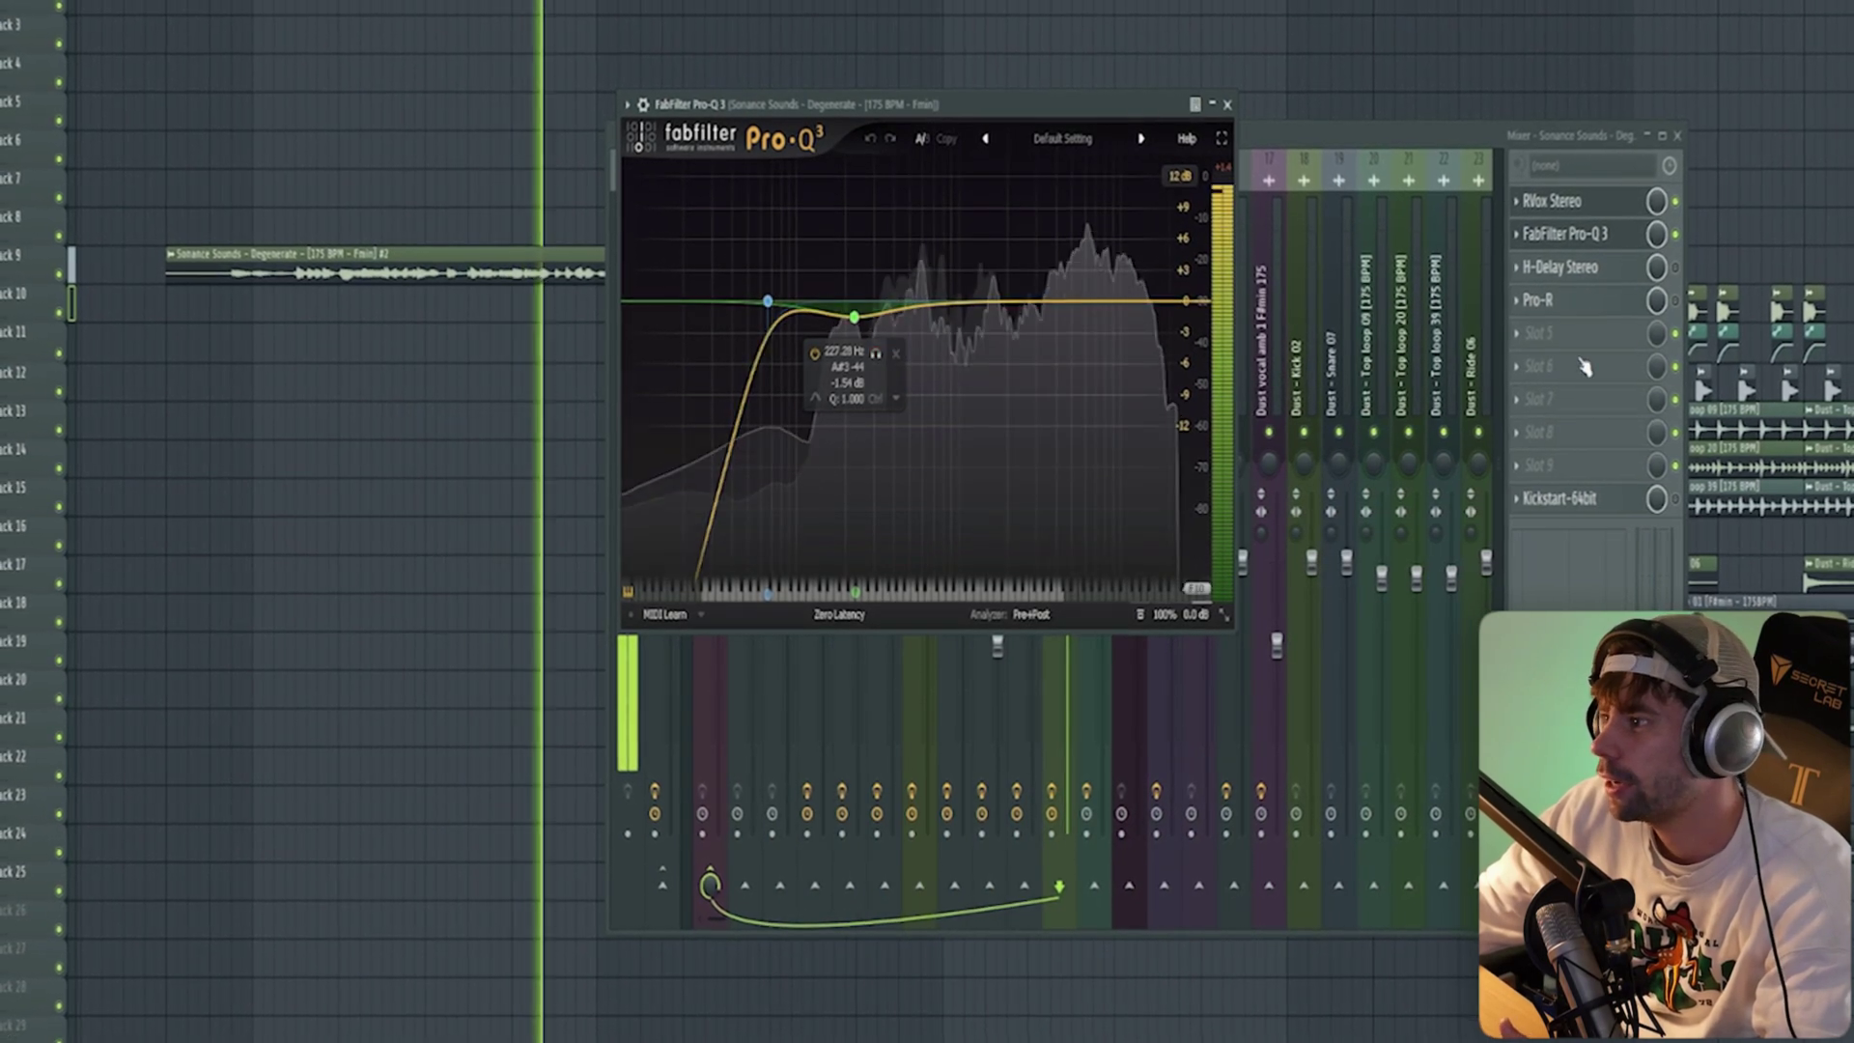
click(1490, 282)
- Open and reposition the vocal's H-Delay and Pro-R windows, then bring up Kickstart mix-level options
click(1558, 274)
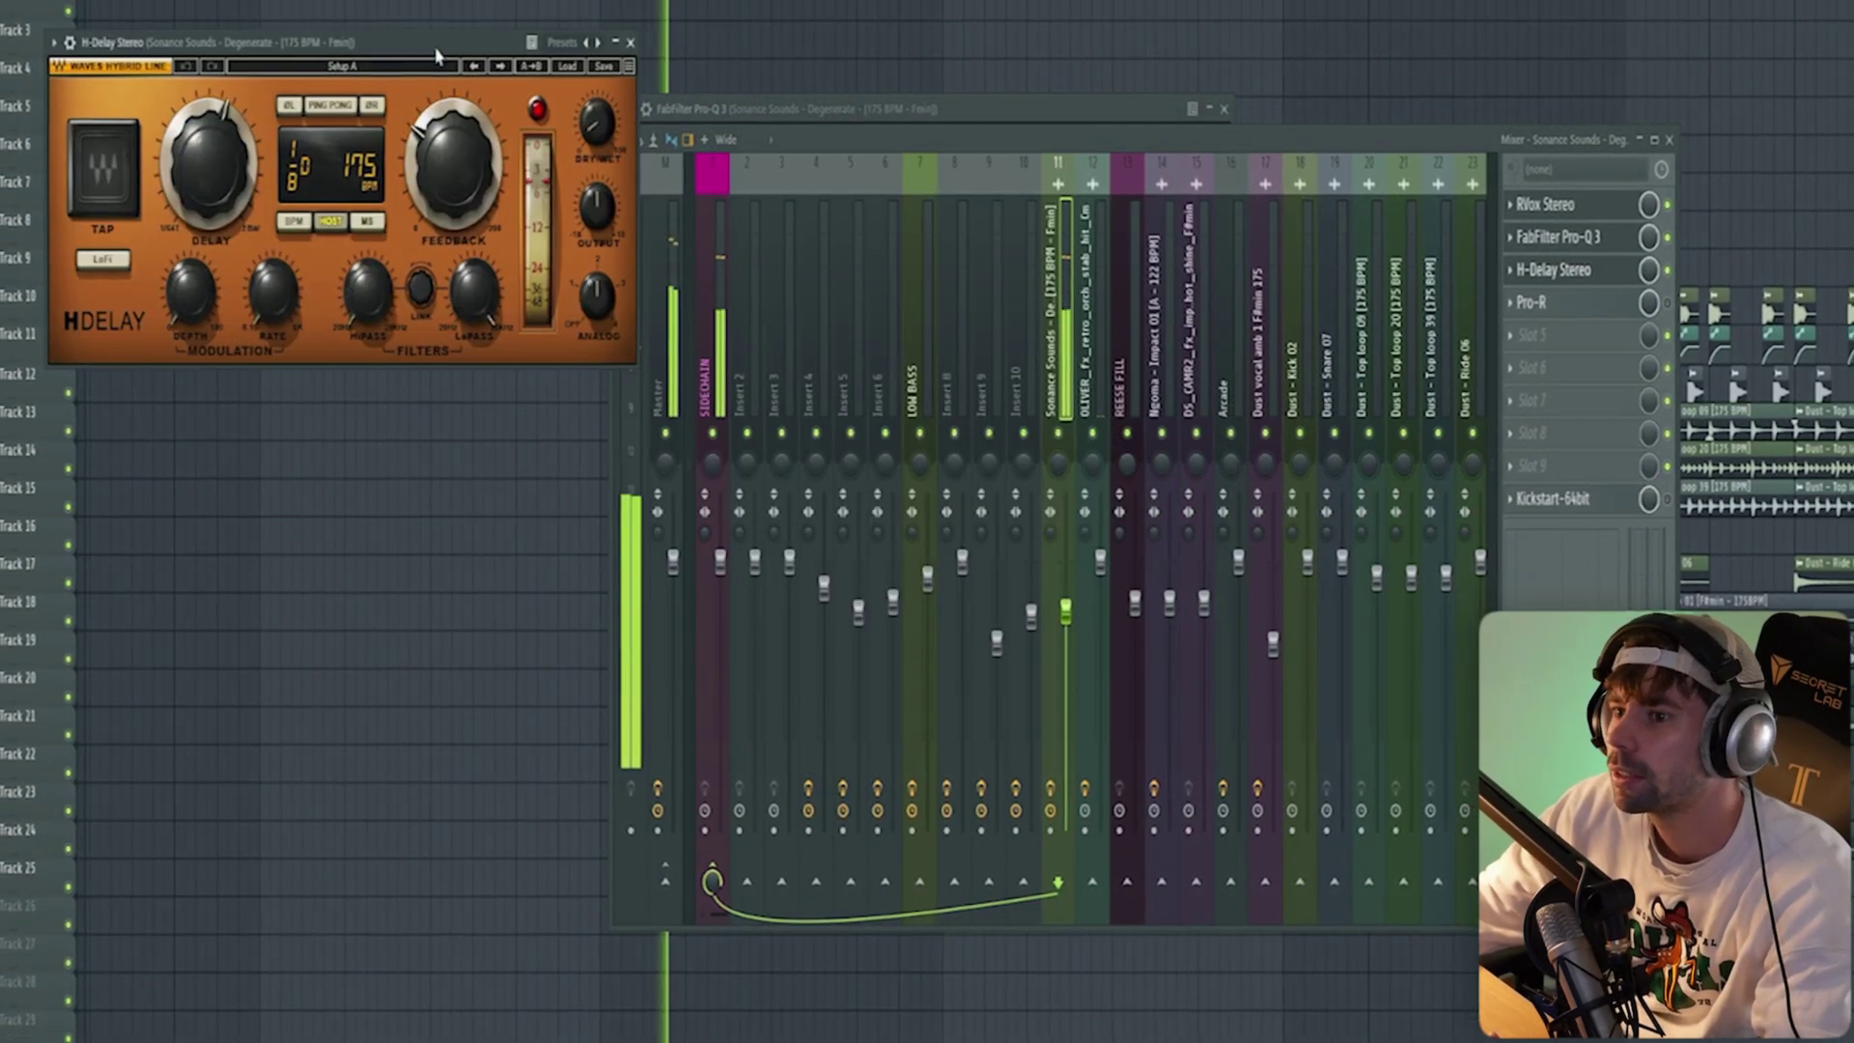
drag(398, 50, 858, 138)
click(1545, 303)
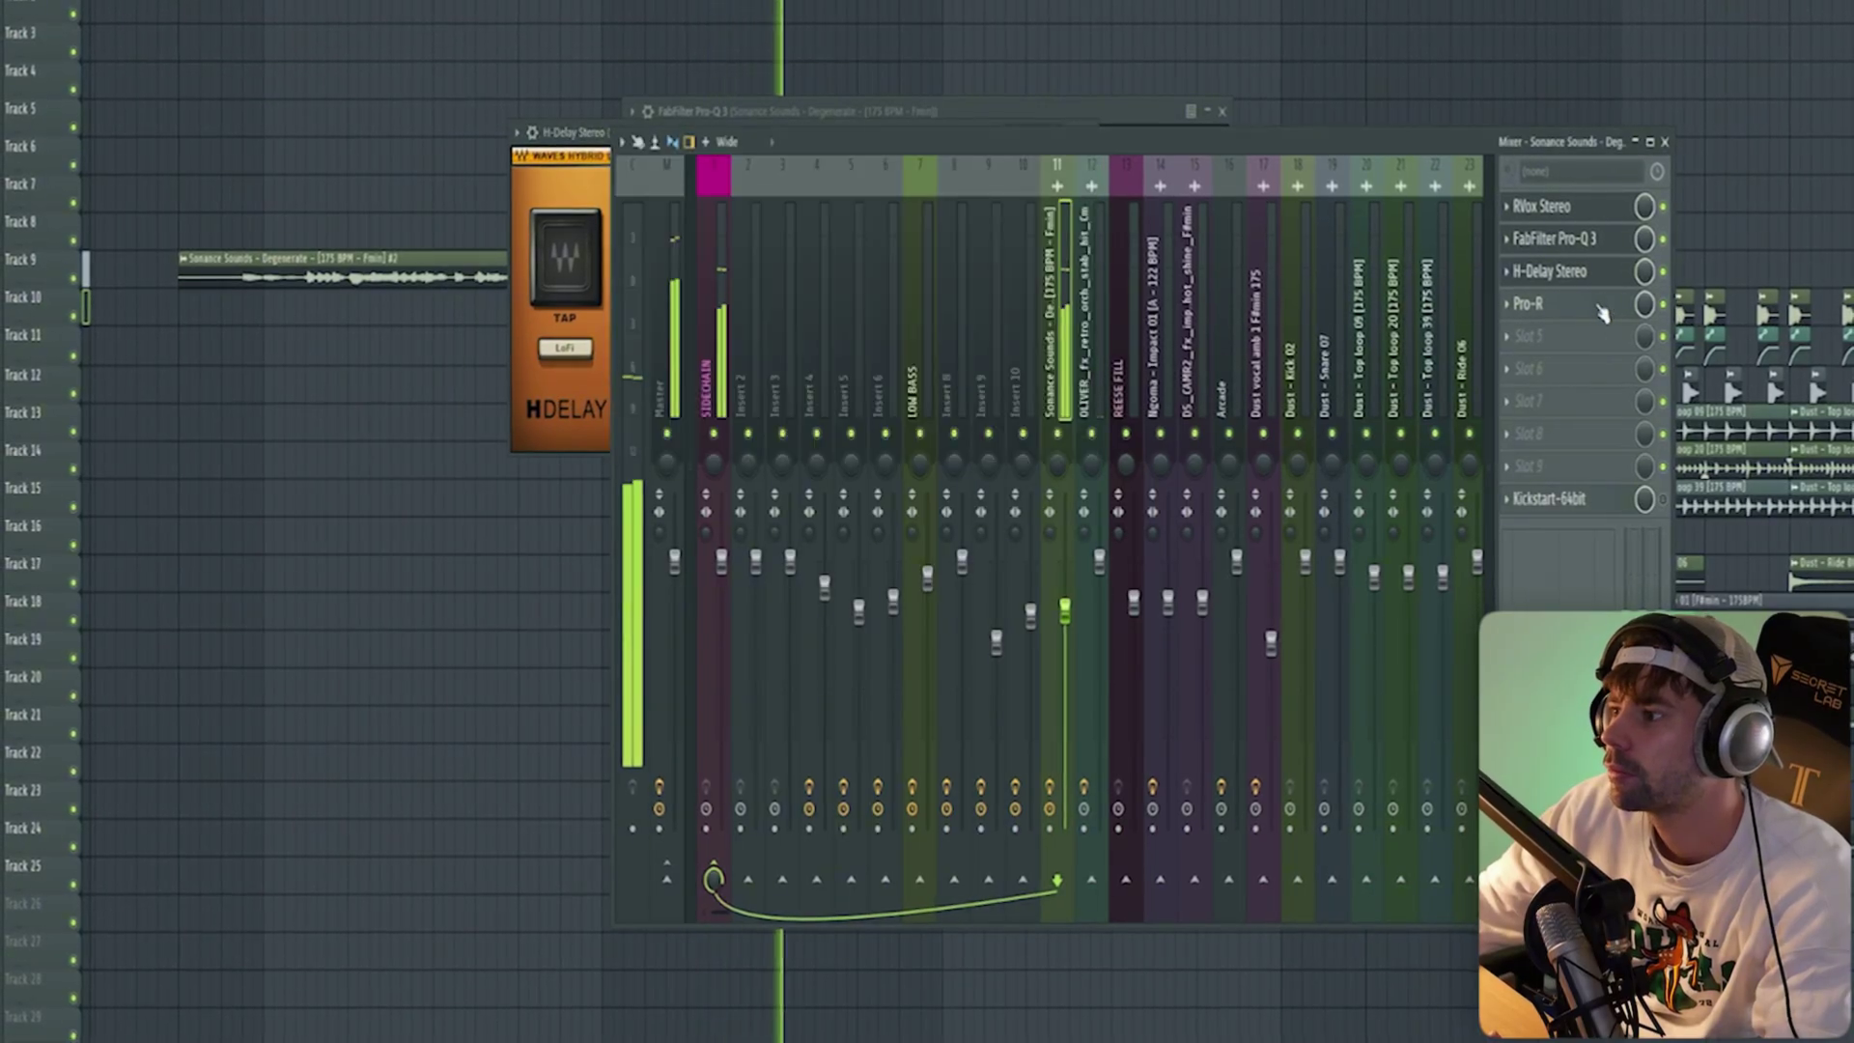
drag(417, 97, 946, 201)
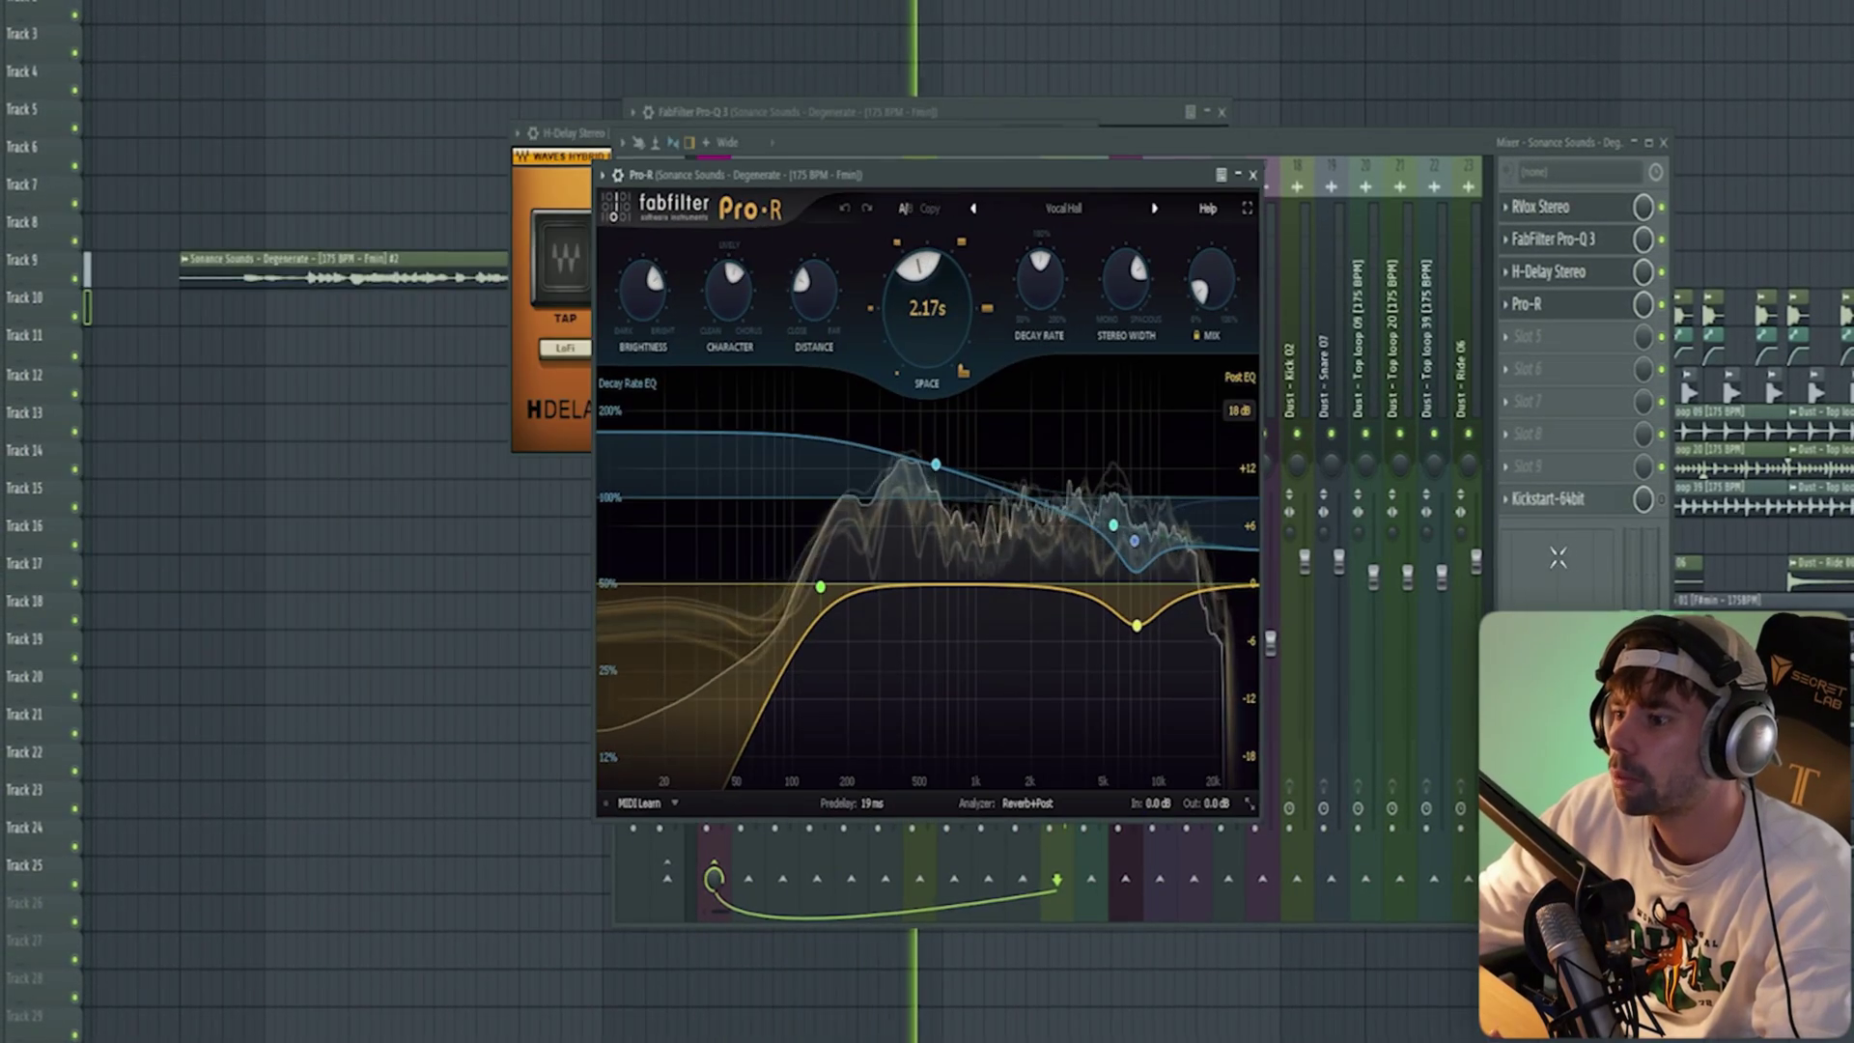
right_click(1641, 501)
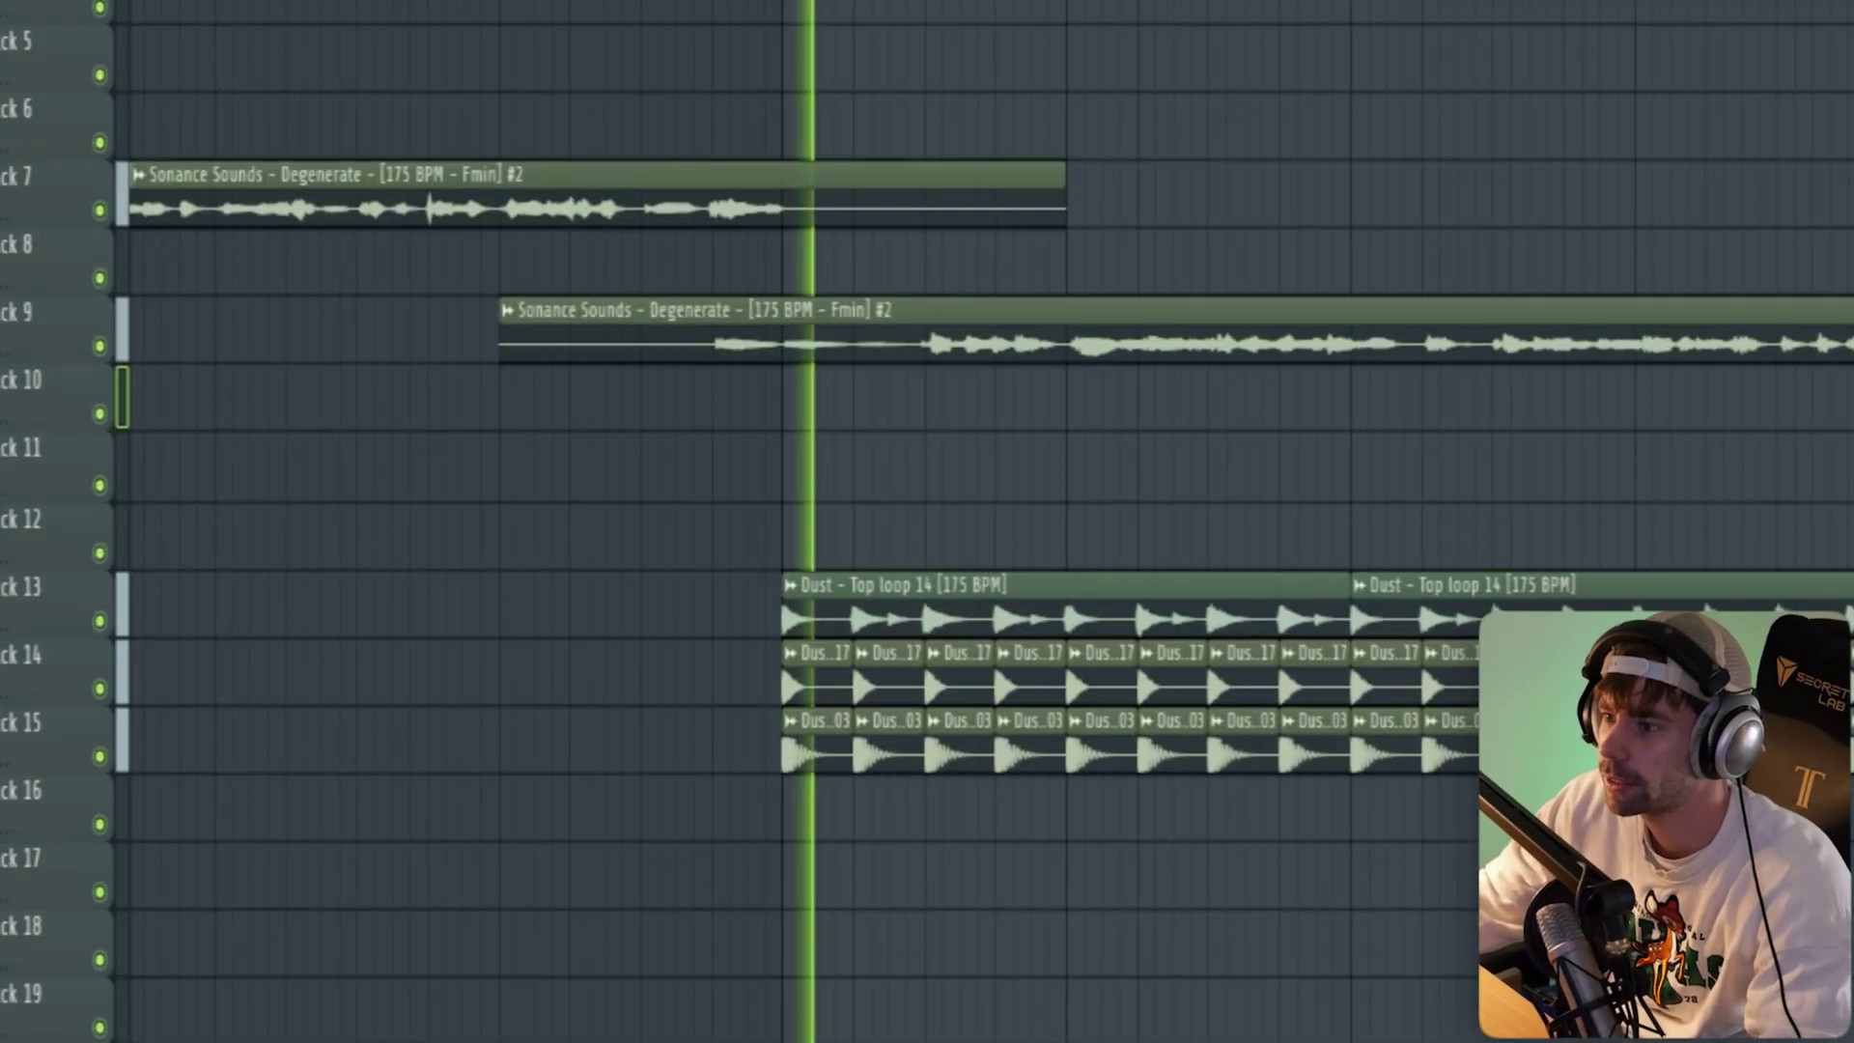
- Expand the Dust - Snare Builds folder in the Browser
scroll(667, 691, up, 3)
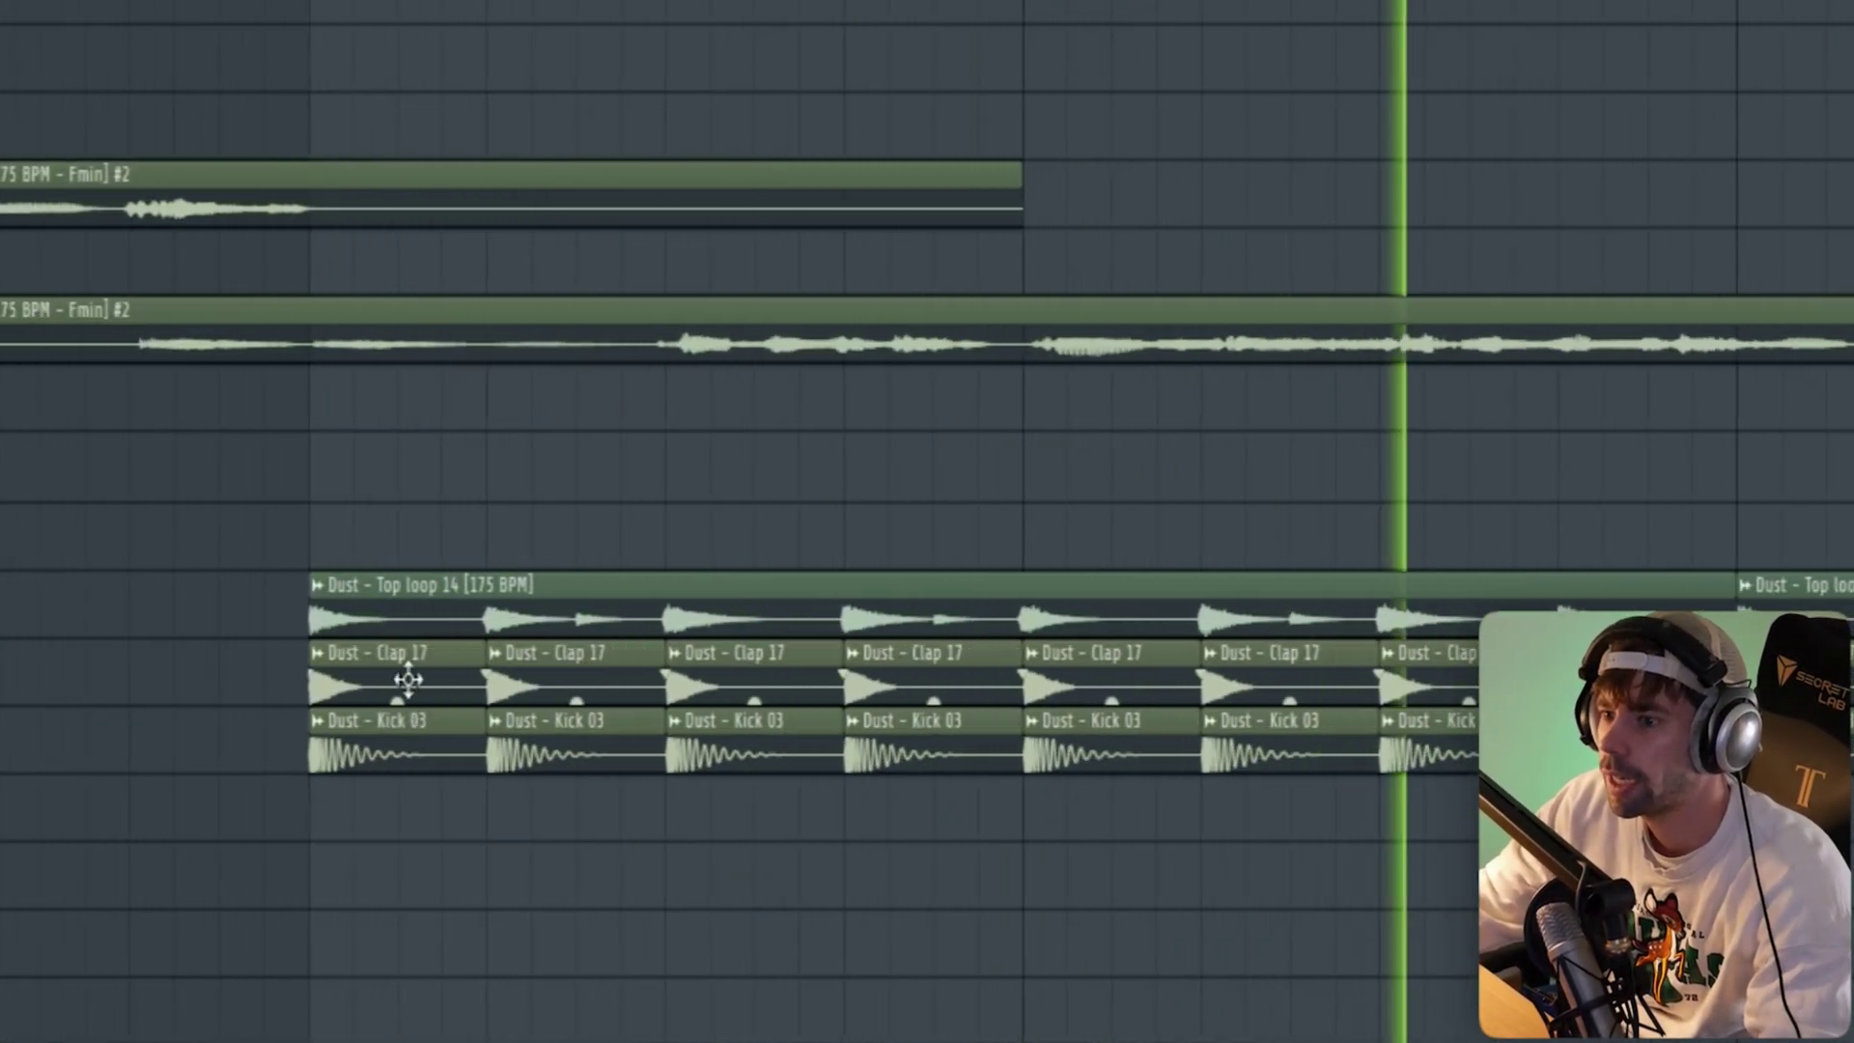
scroll(1412, 599, down, 4)
scroll(965, 985, down, 2)
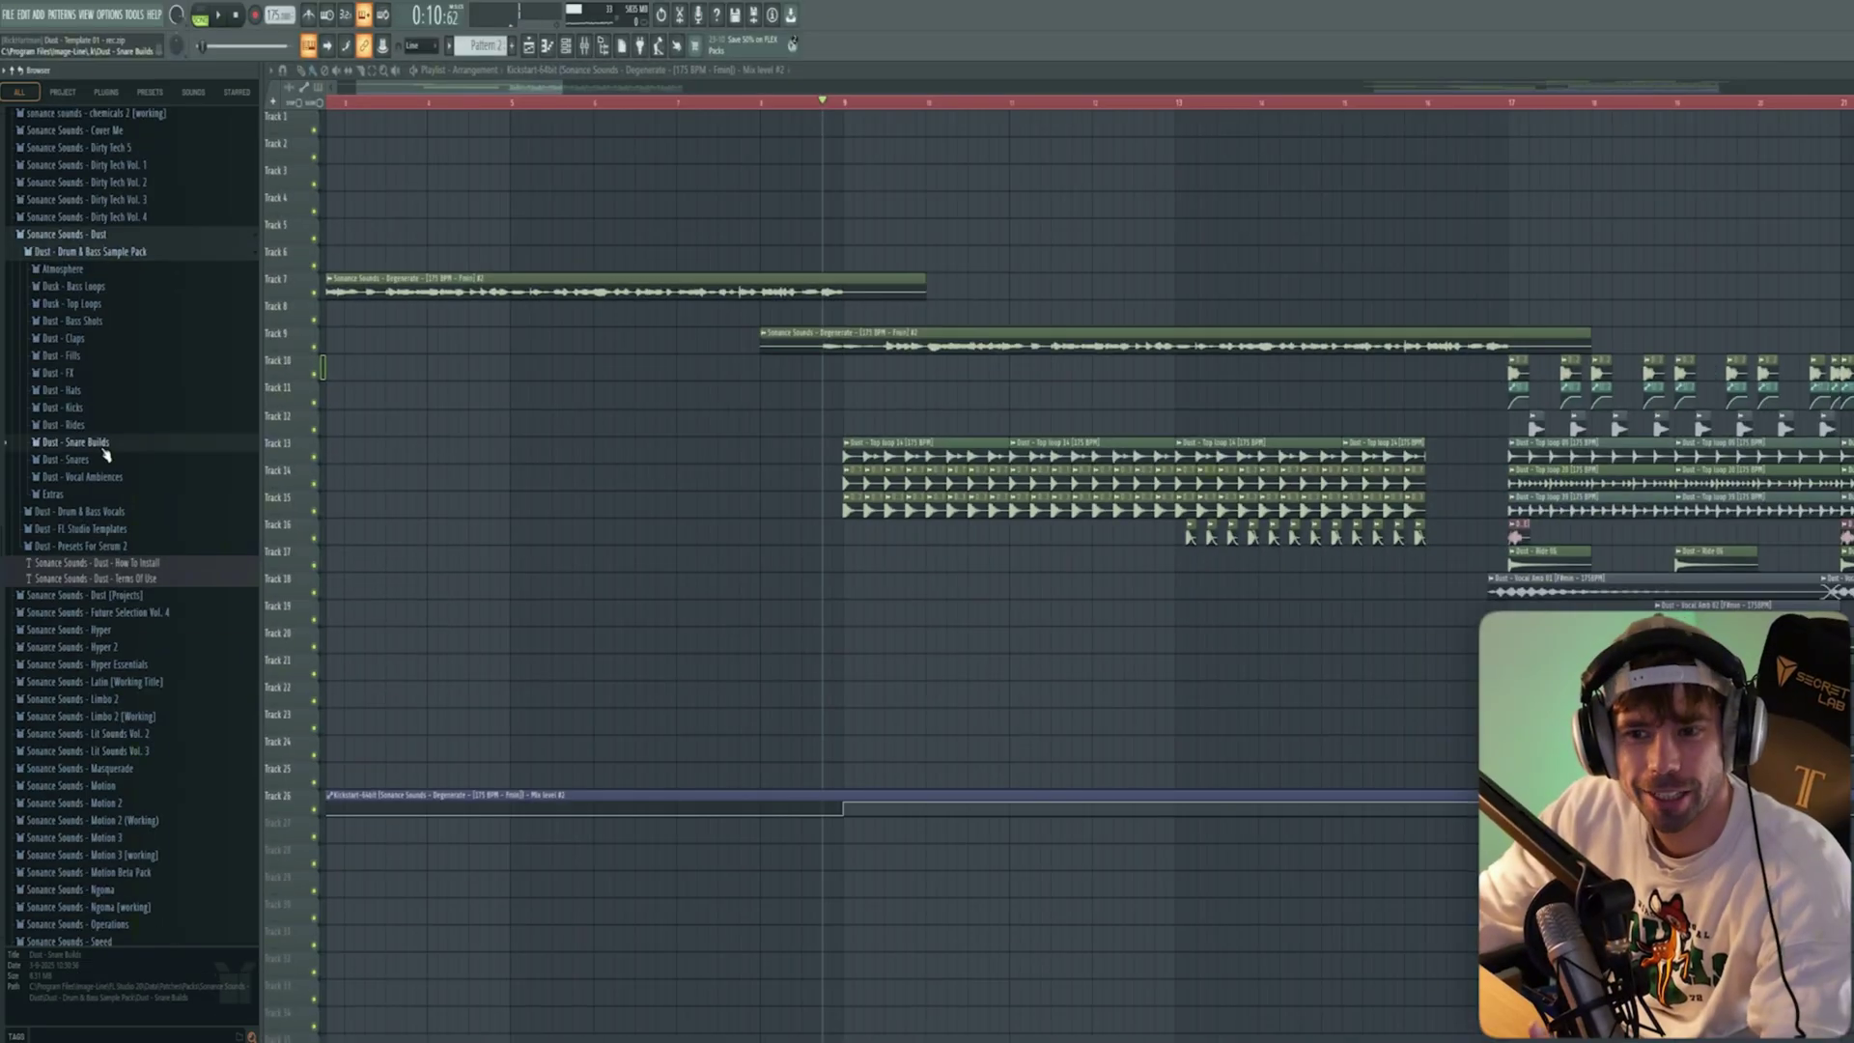
click(105, 446)
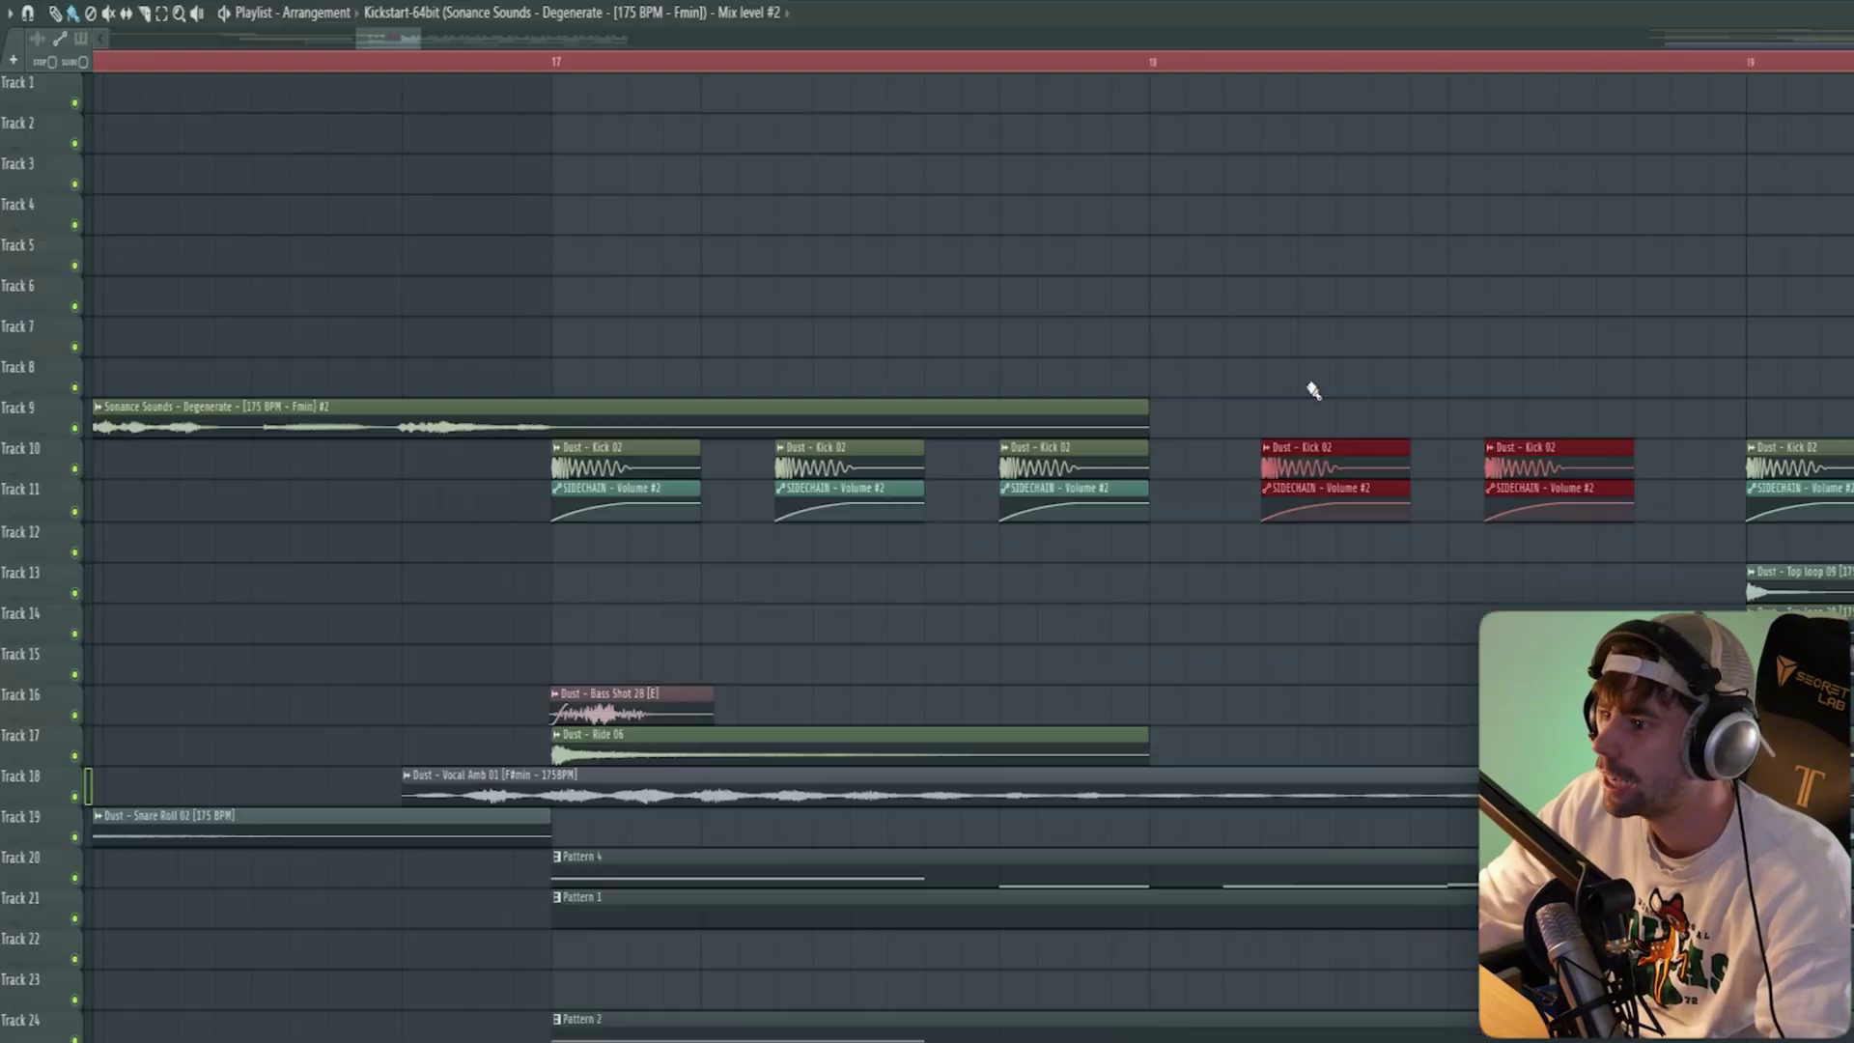
- Shift the two stray Kick 02 clips left so they snap onto the kick grid
drag(1223, 454, 1185, 454)
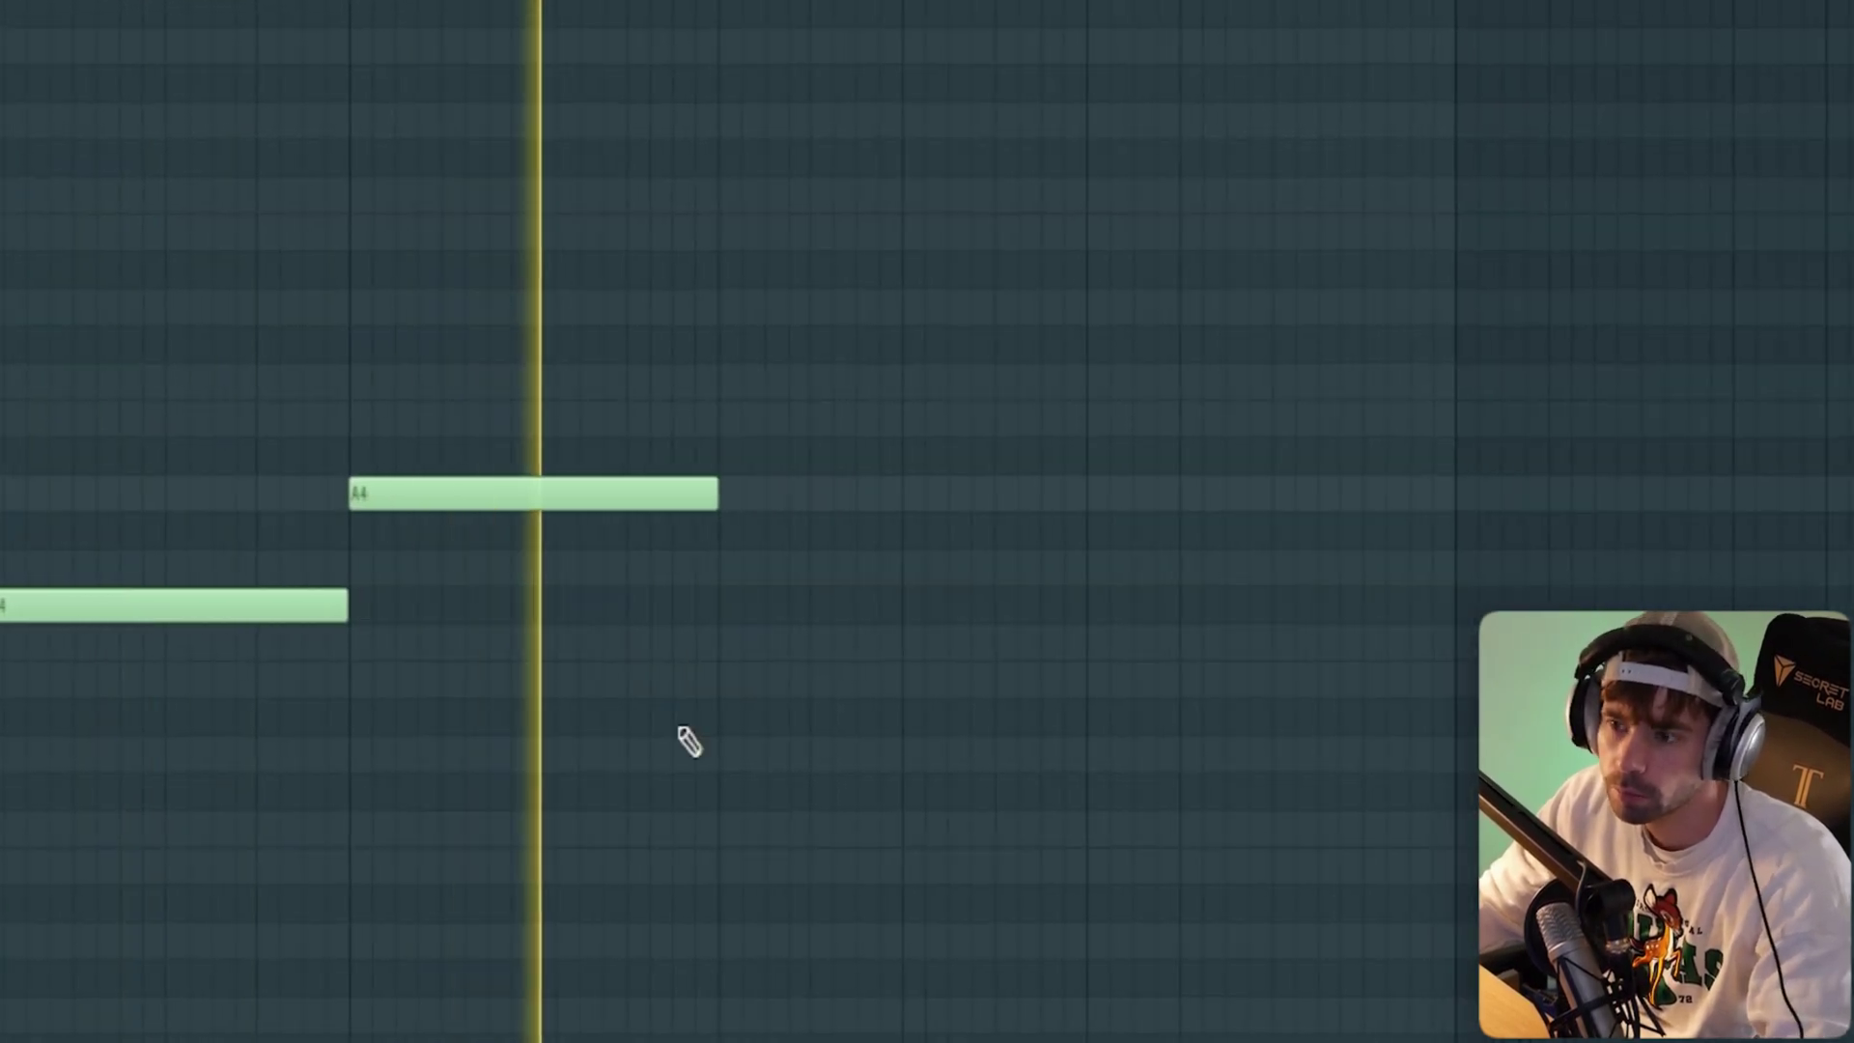
- Draw a D4 note after the A4, extend it to the next bar, and paste F#4 and A4 after it
click(763, 754)
drag(975, 760, 1354, 760)
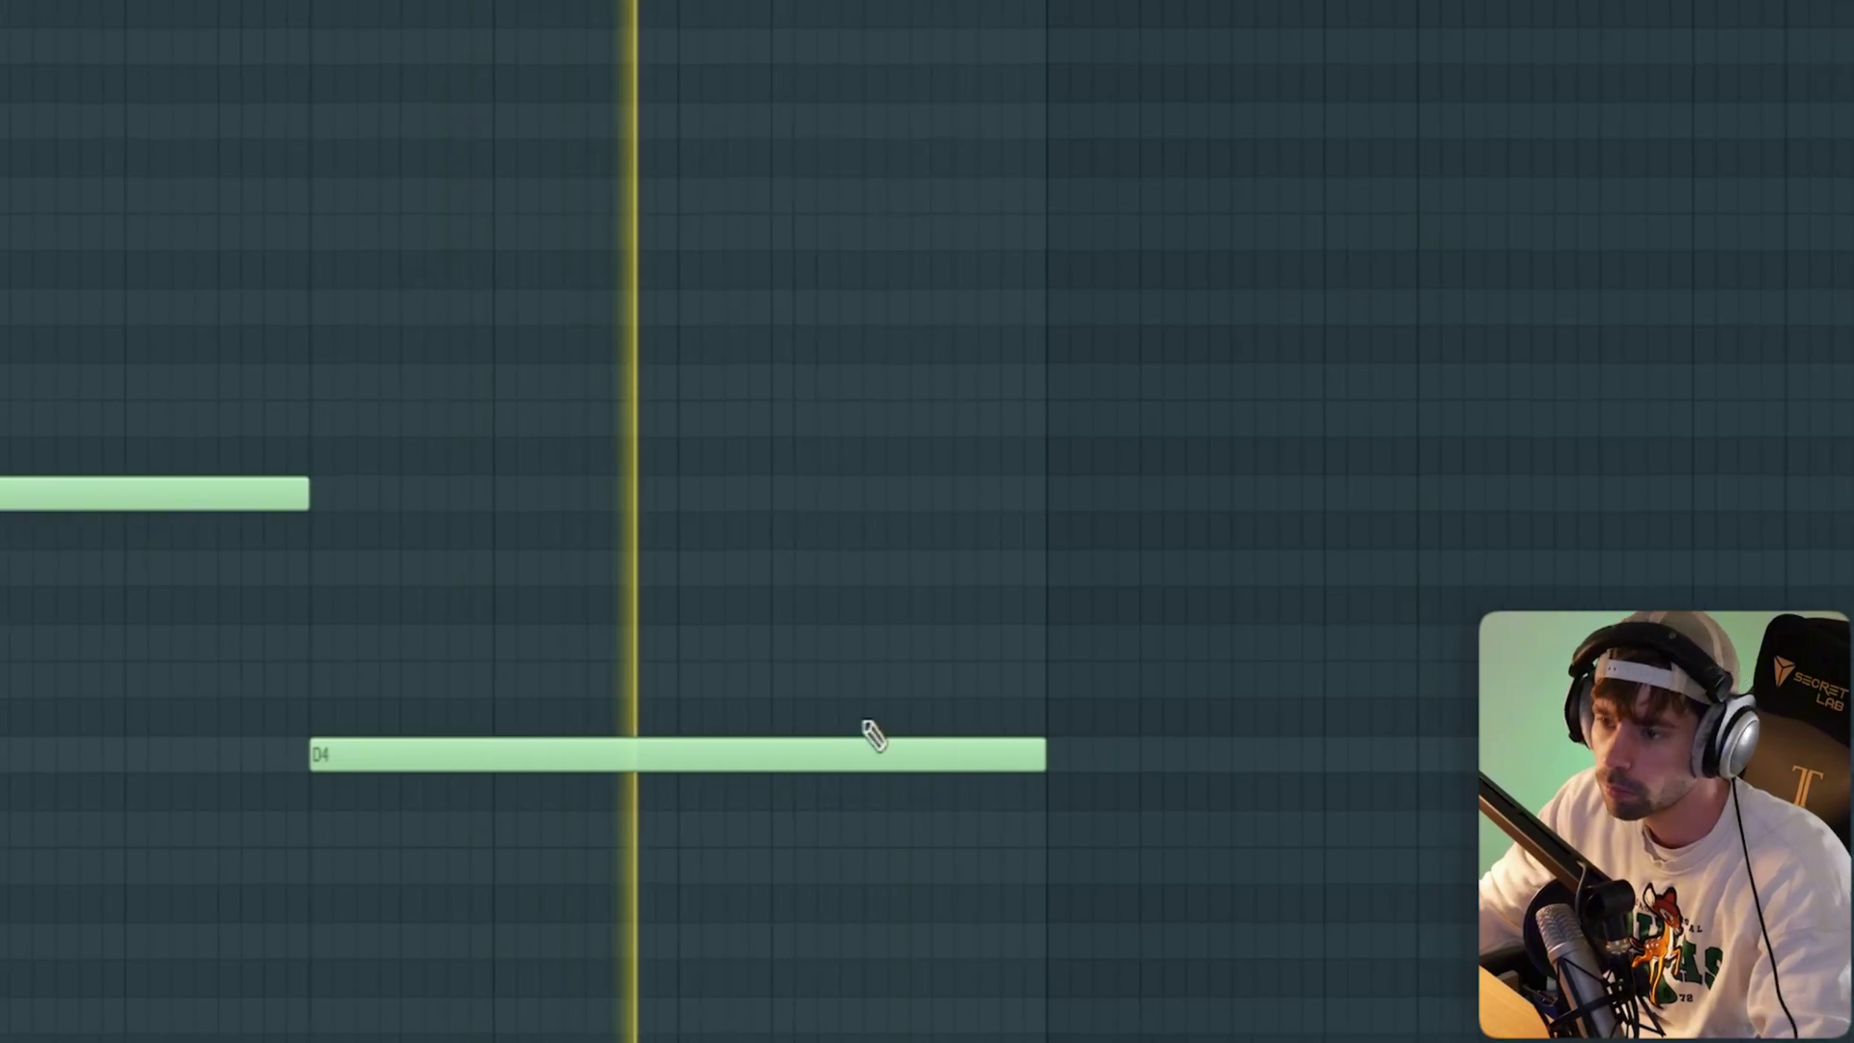
key(ctrl+v)
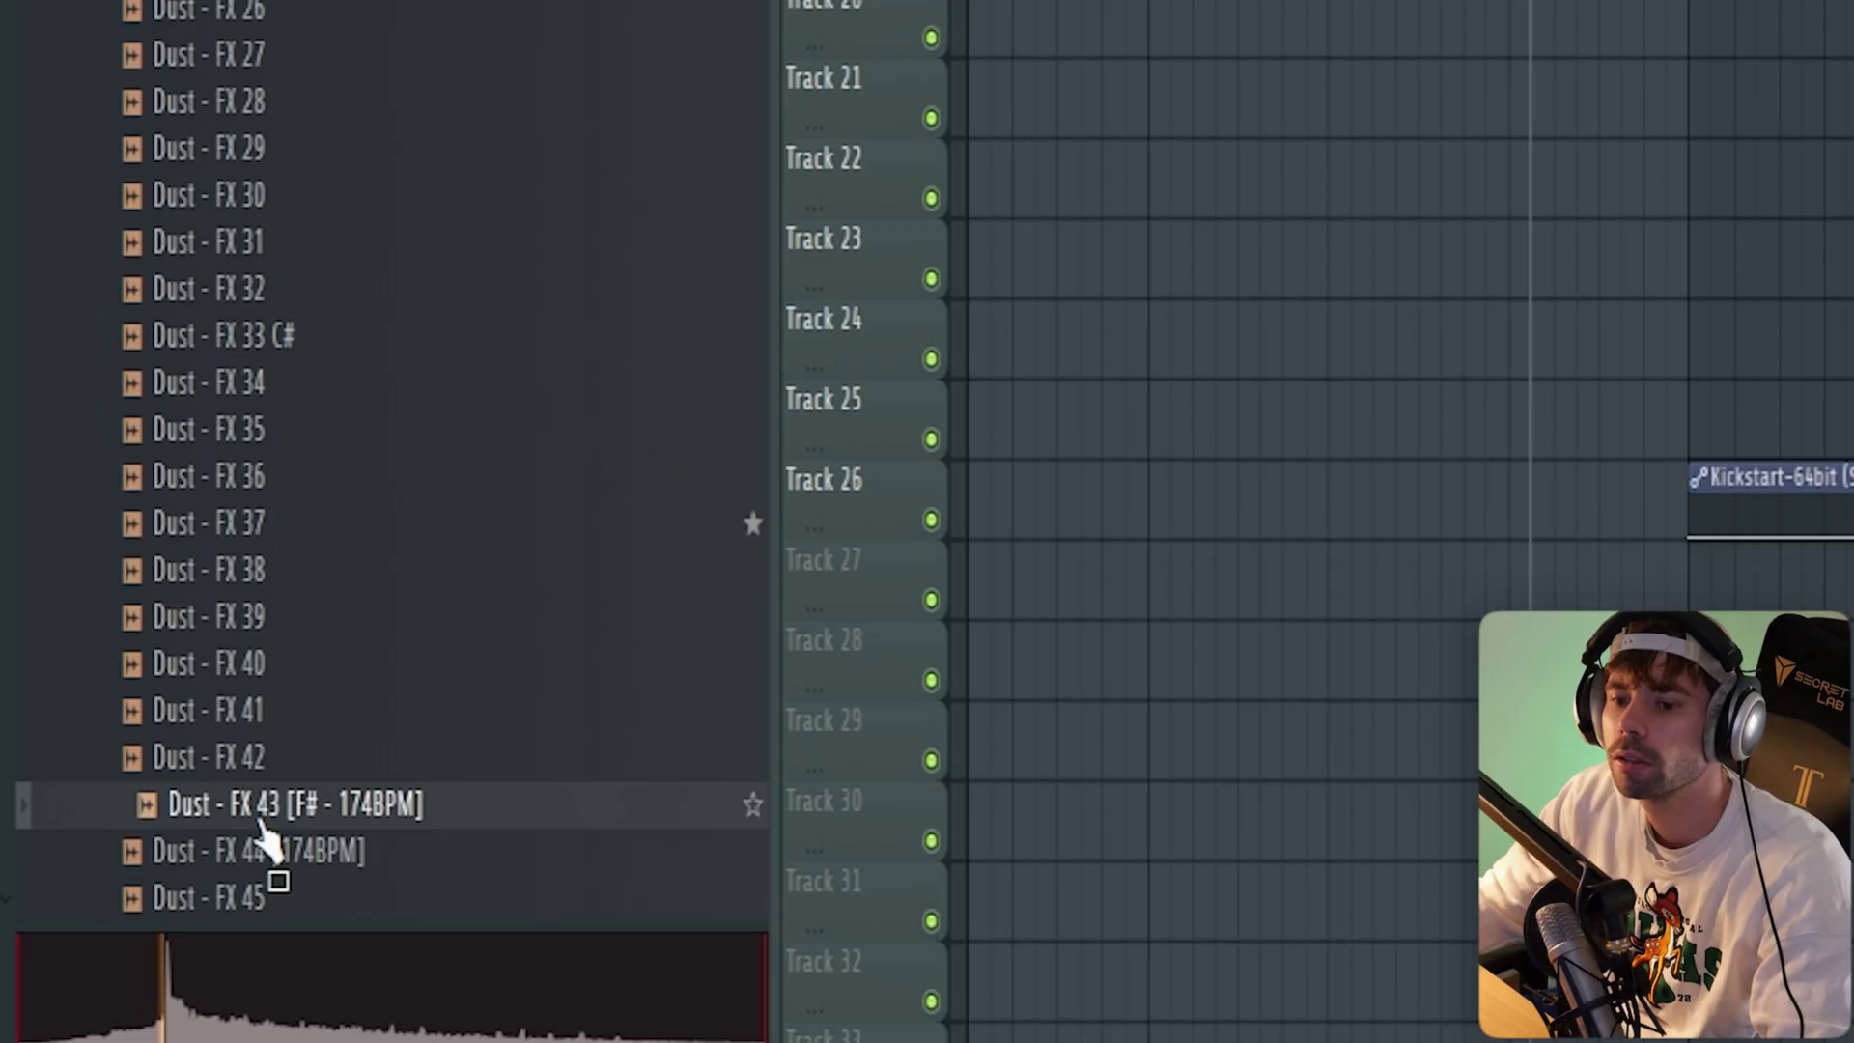
- Place the Dust - FX 43 sample on Track 17 and check its Audio Clip settings
scroll(309, 811, down, 3)
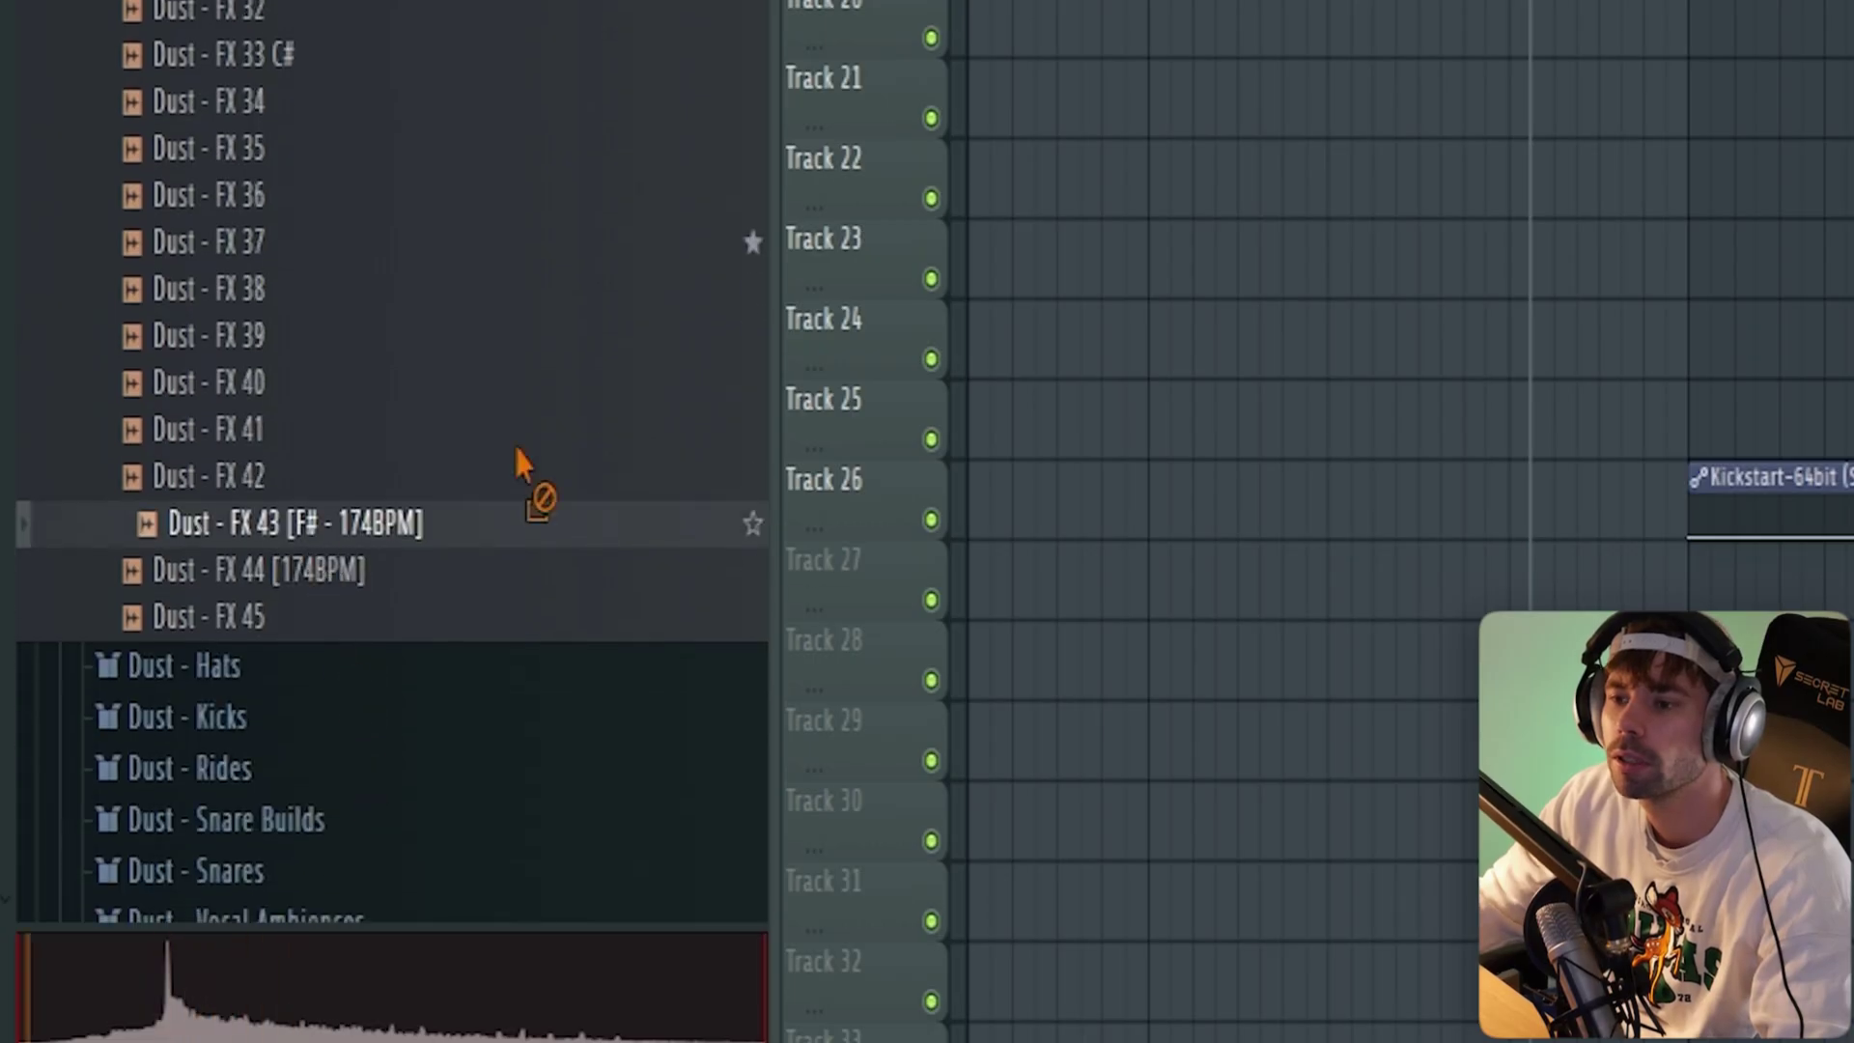
drag(324, 546, 1571, 0)
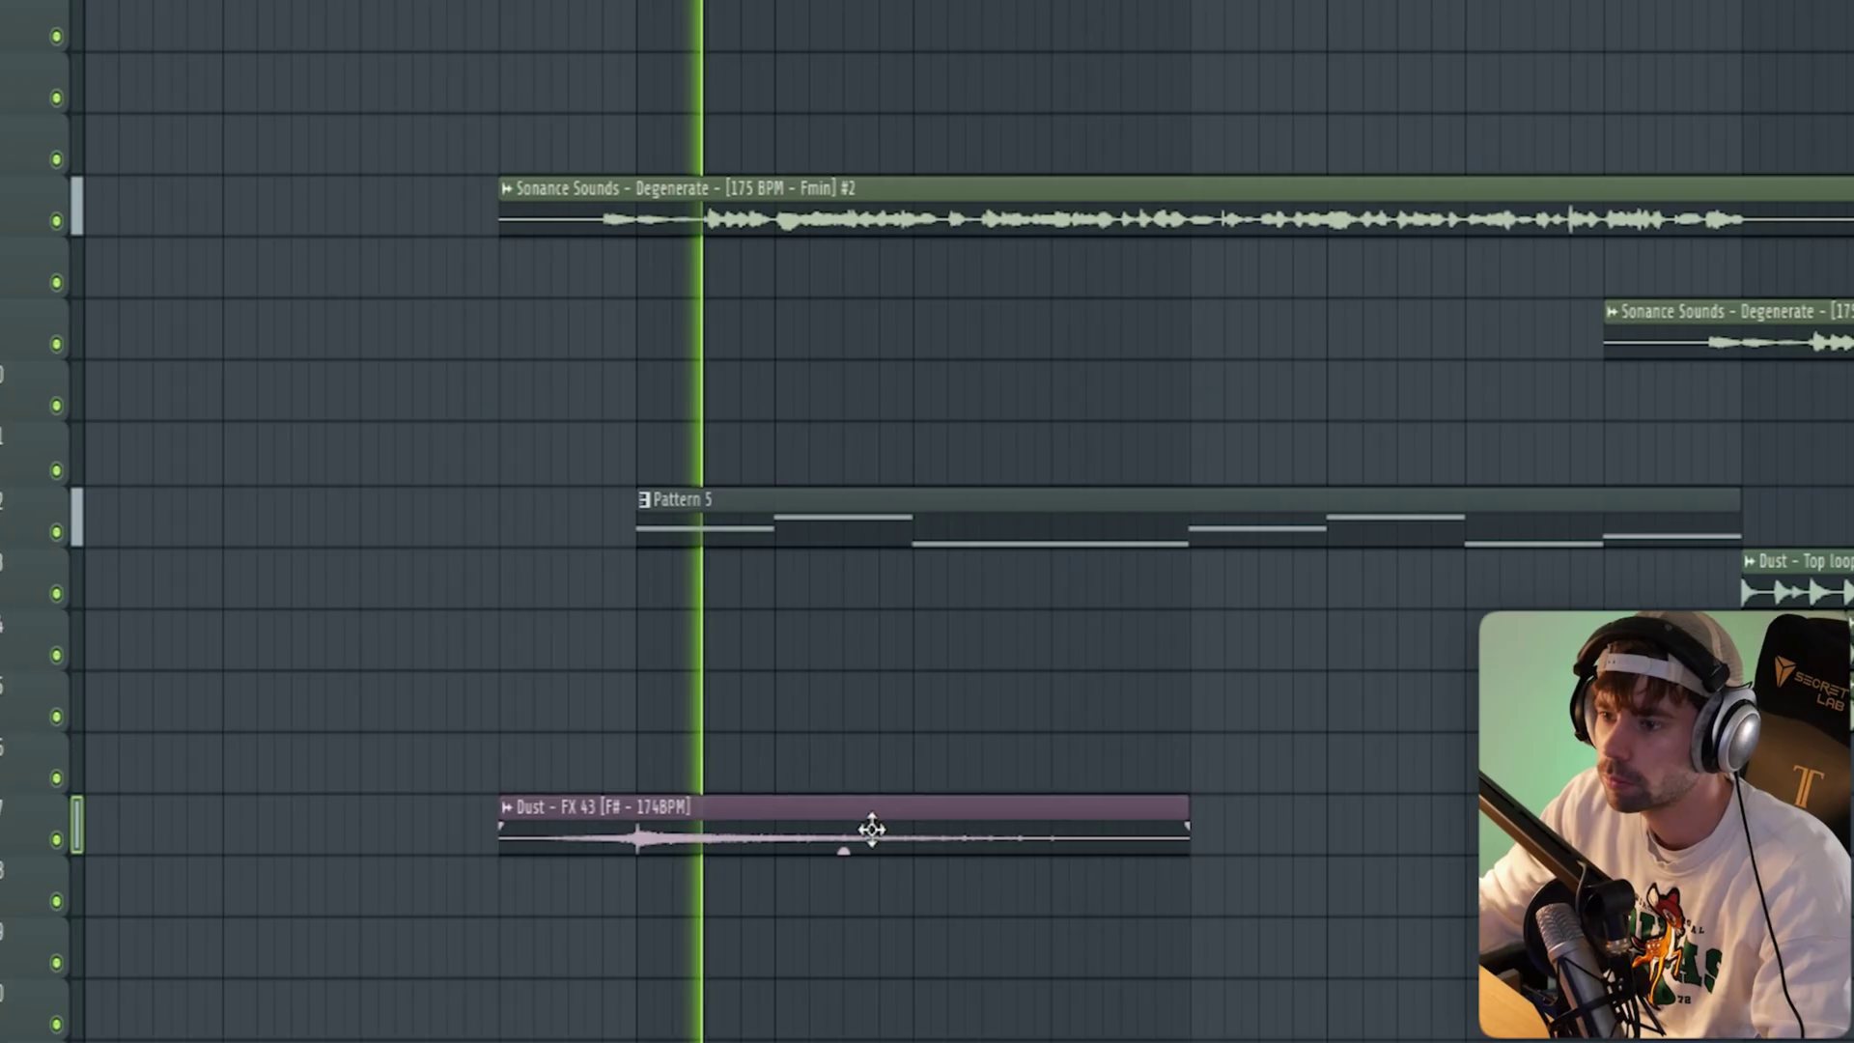
double_click(872, 829)
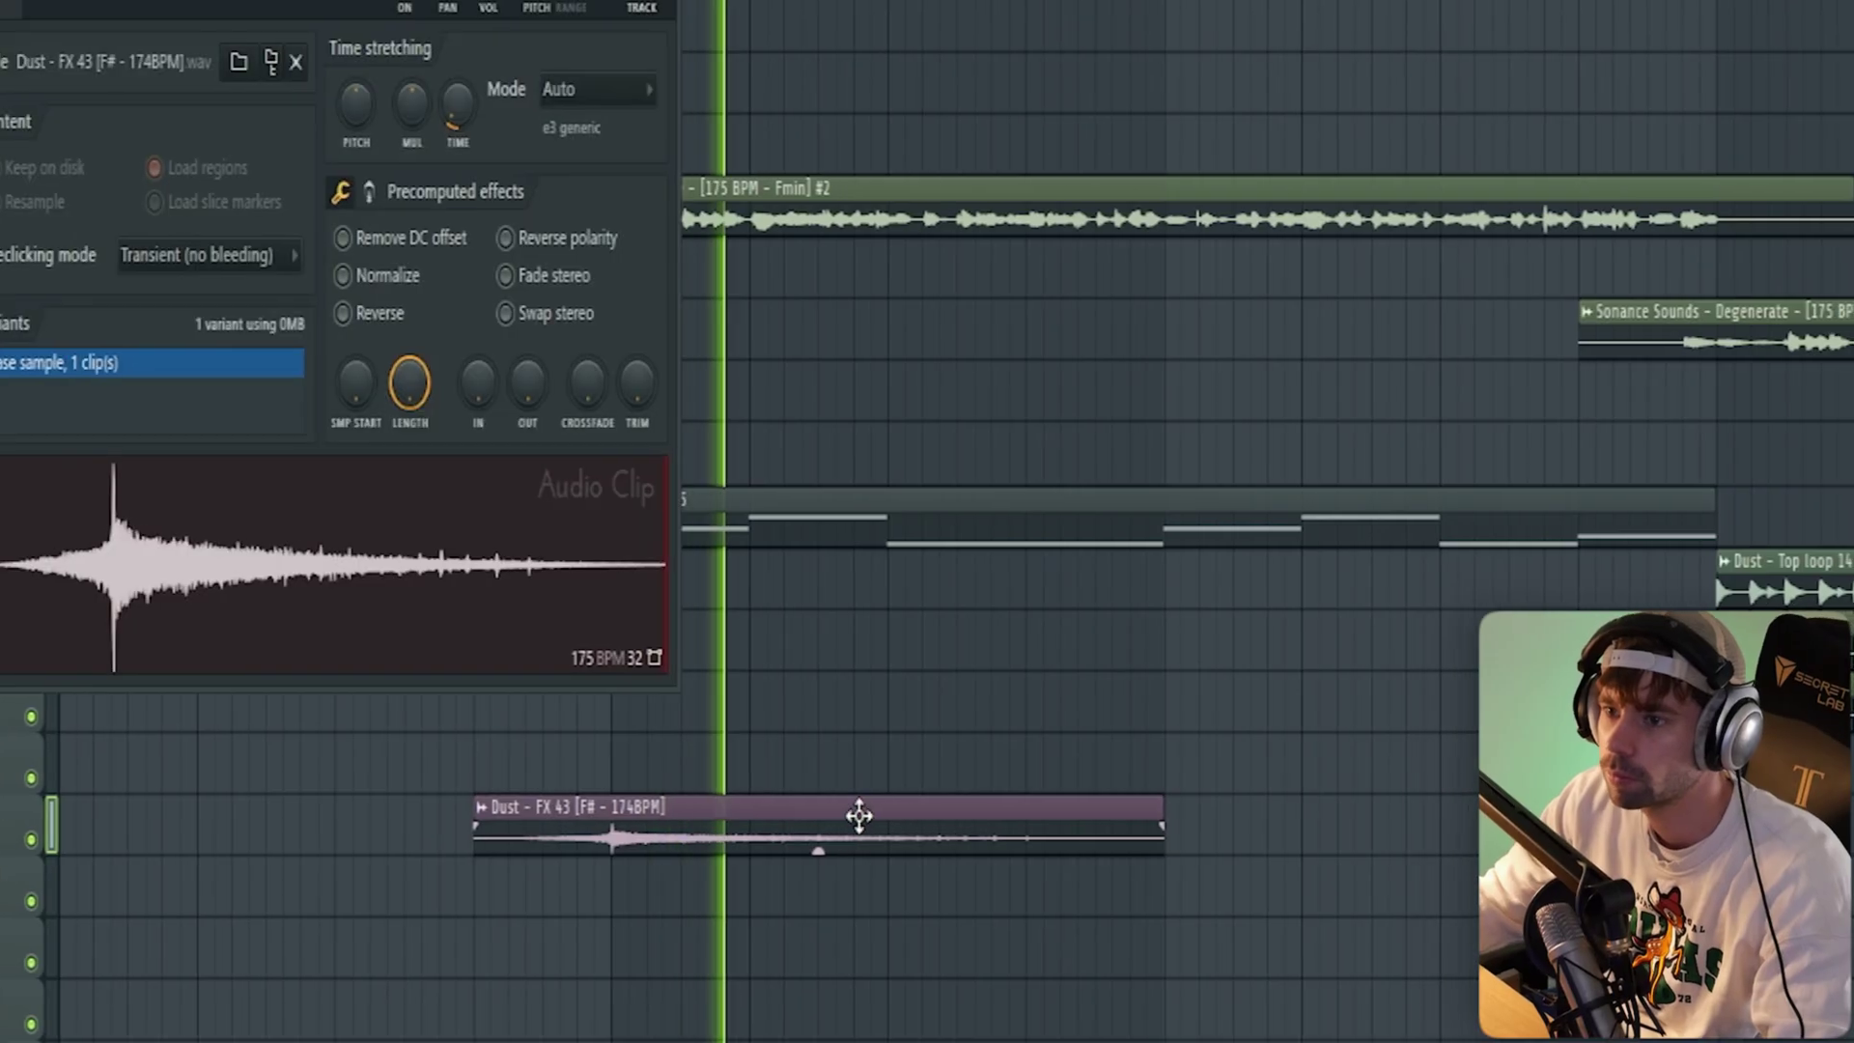
key(Escape)
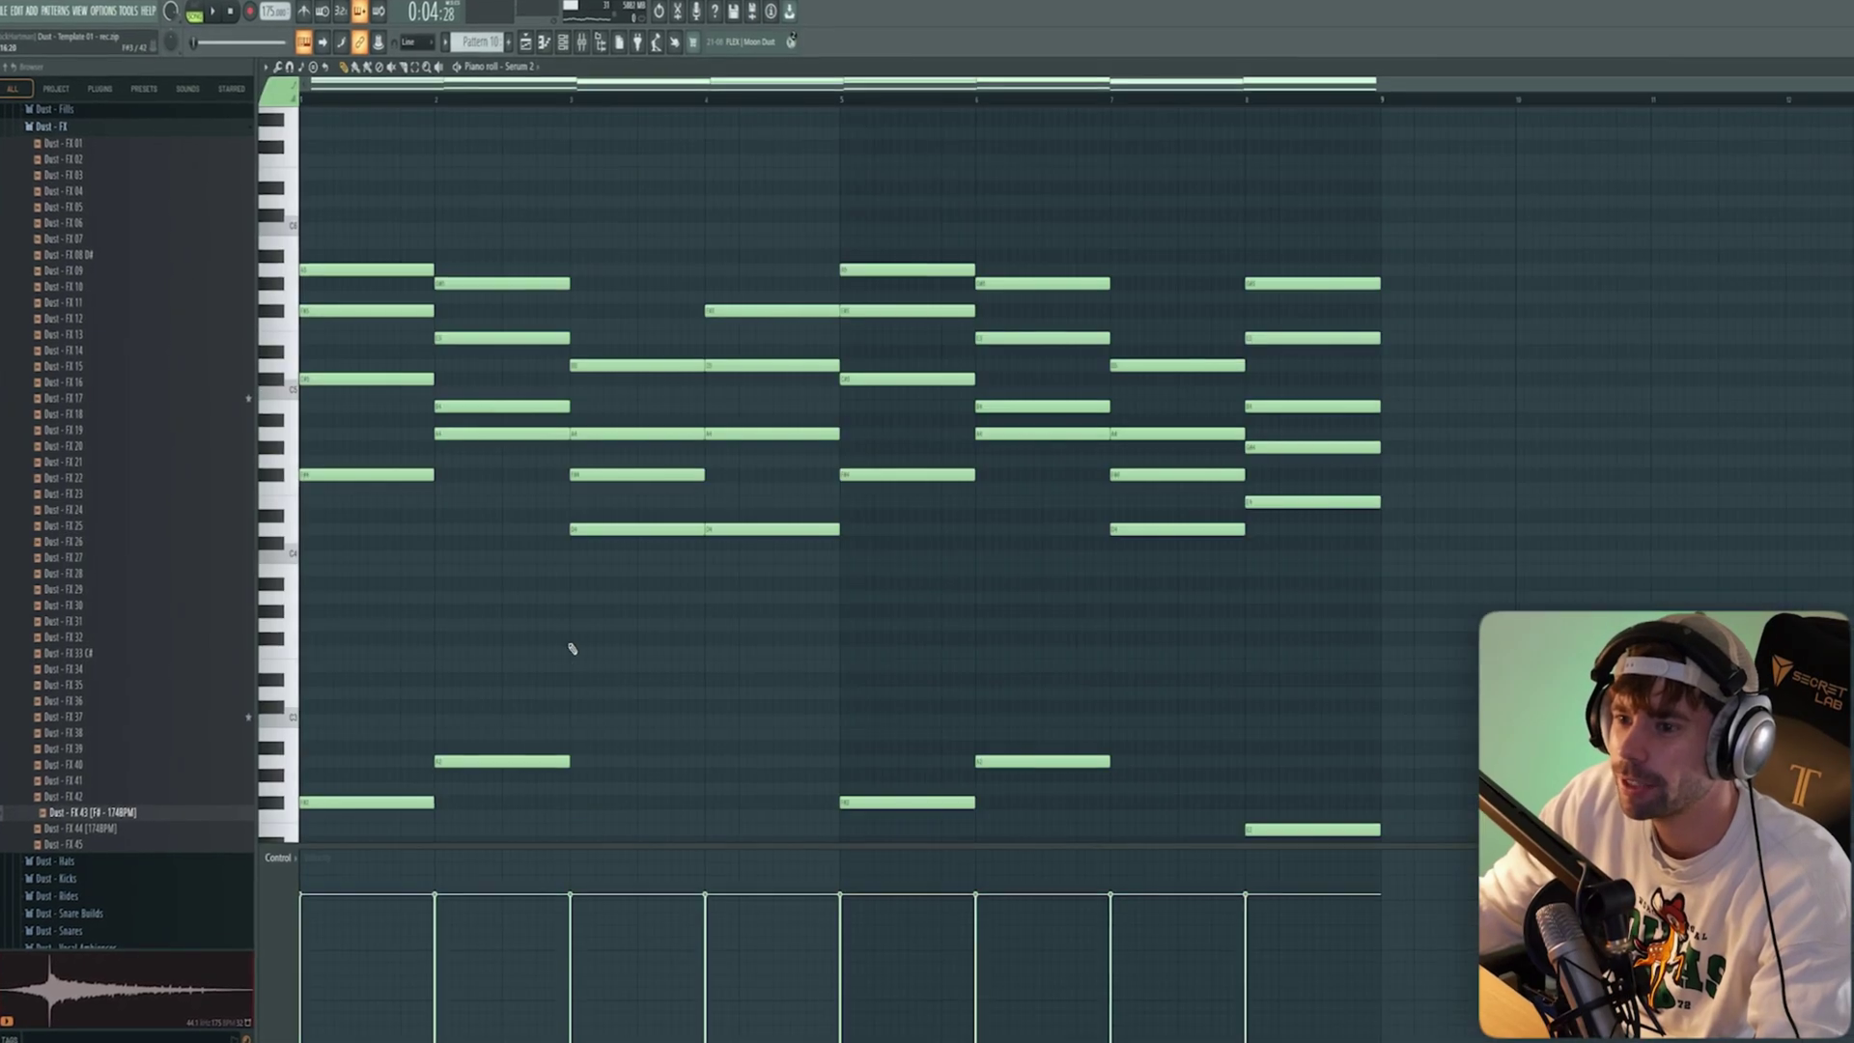
scroll(572, 649, down, 3)
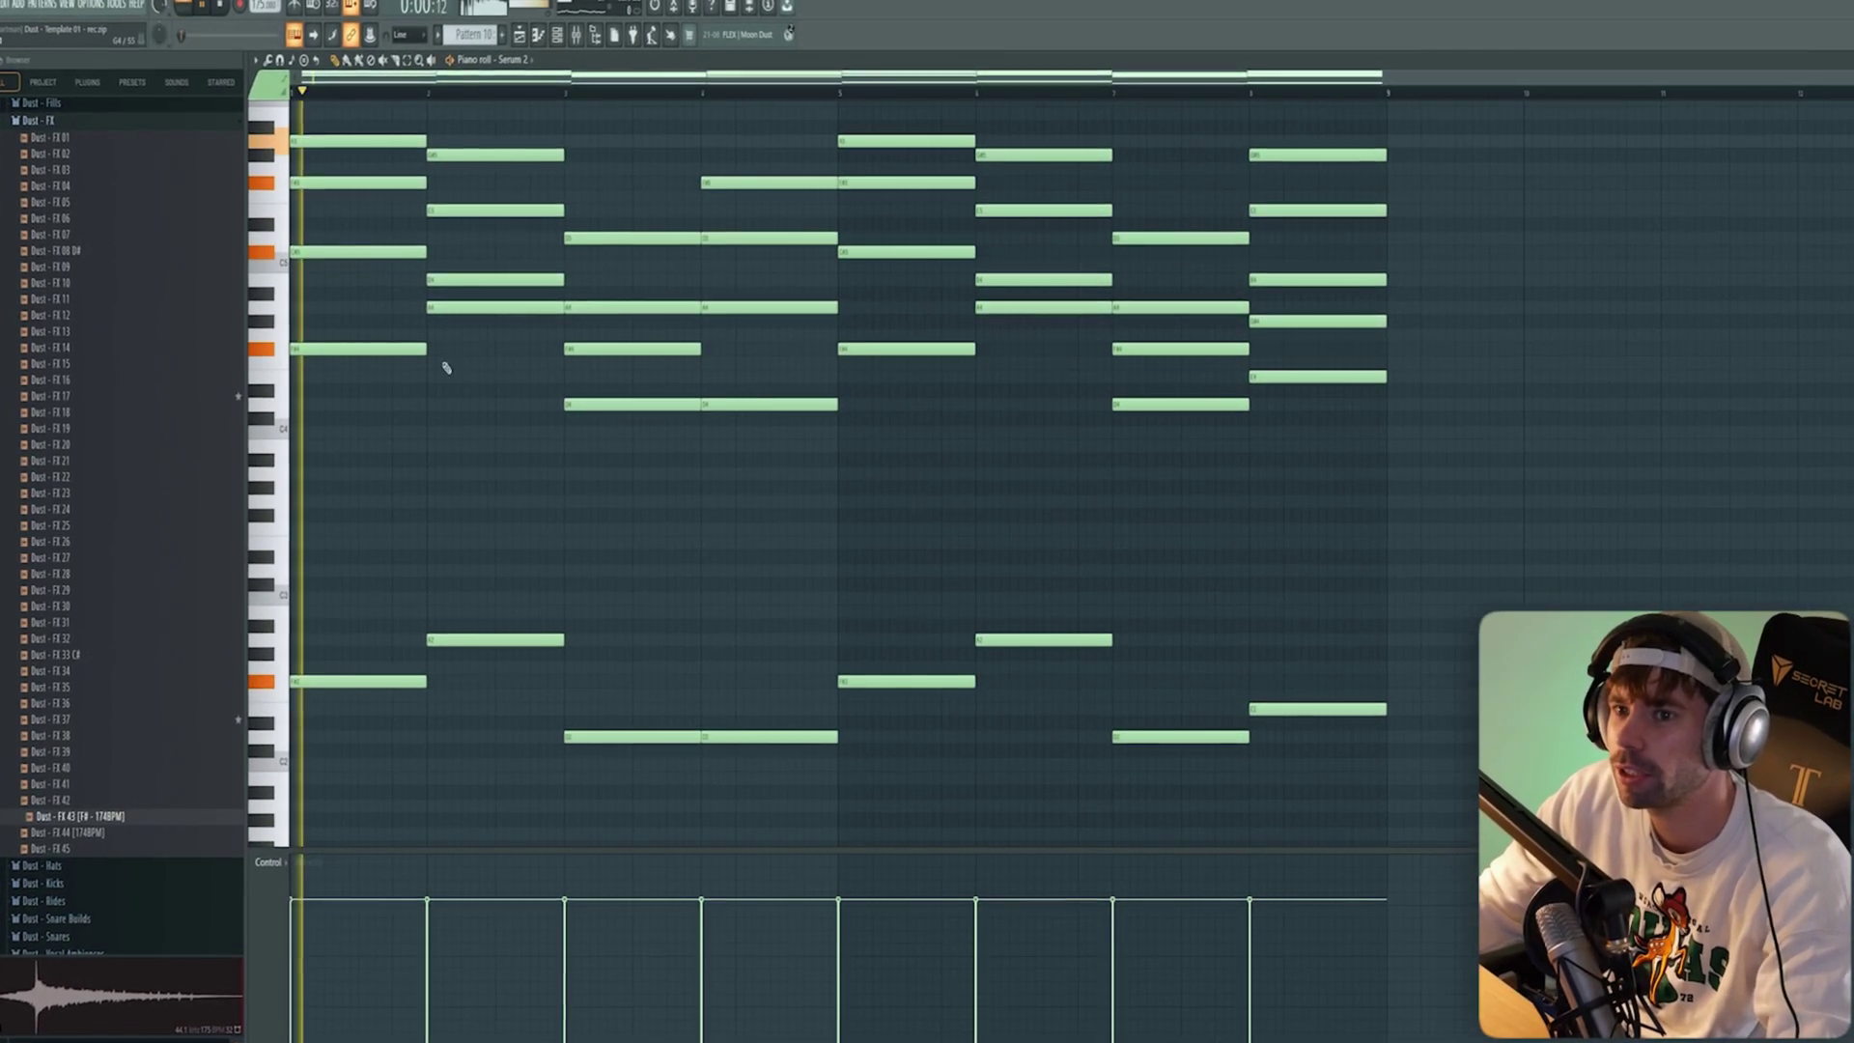
- Select all chord notes, step Serum 2 past Chord - Supah to Chord - Lush, and play them
click(556, 32)
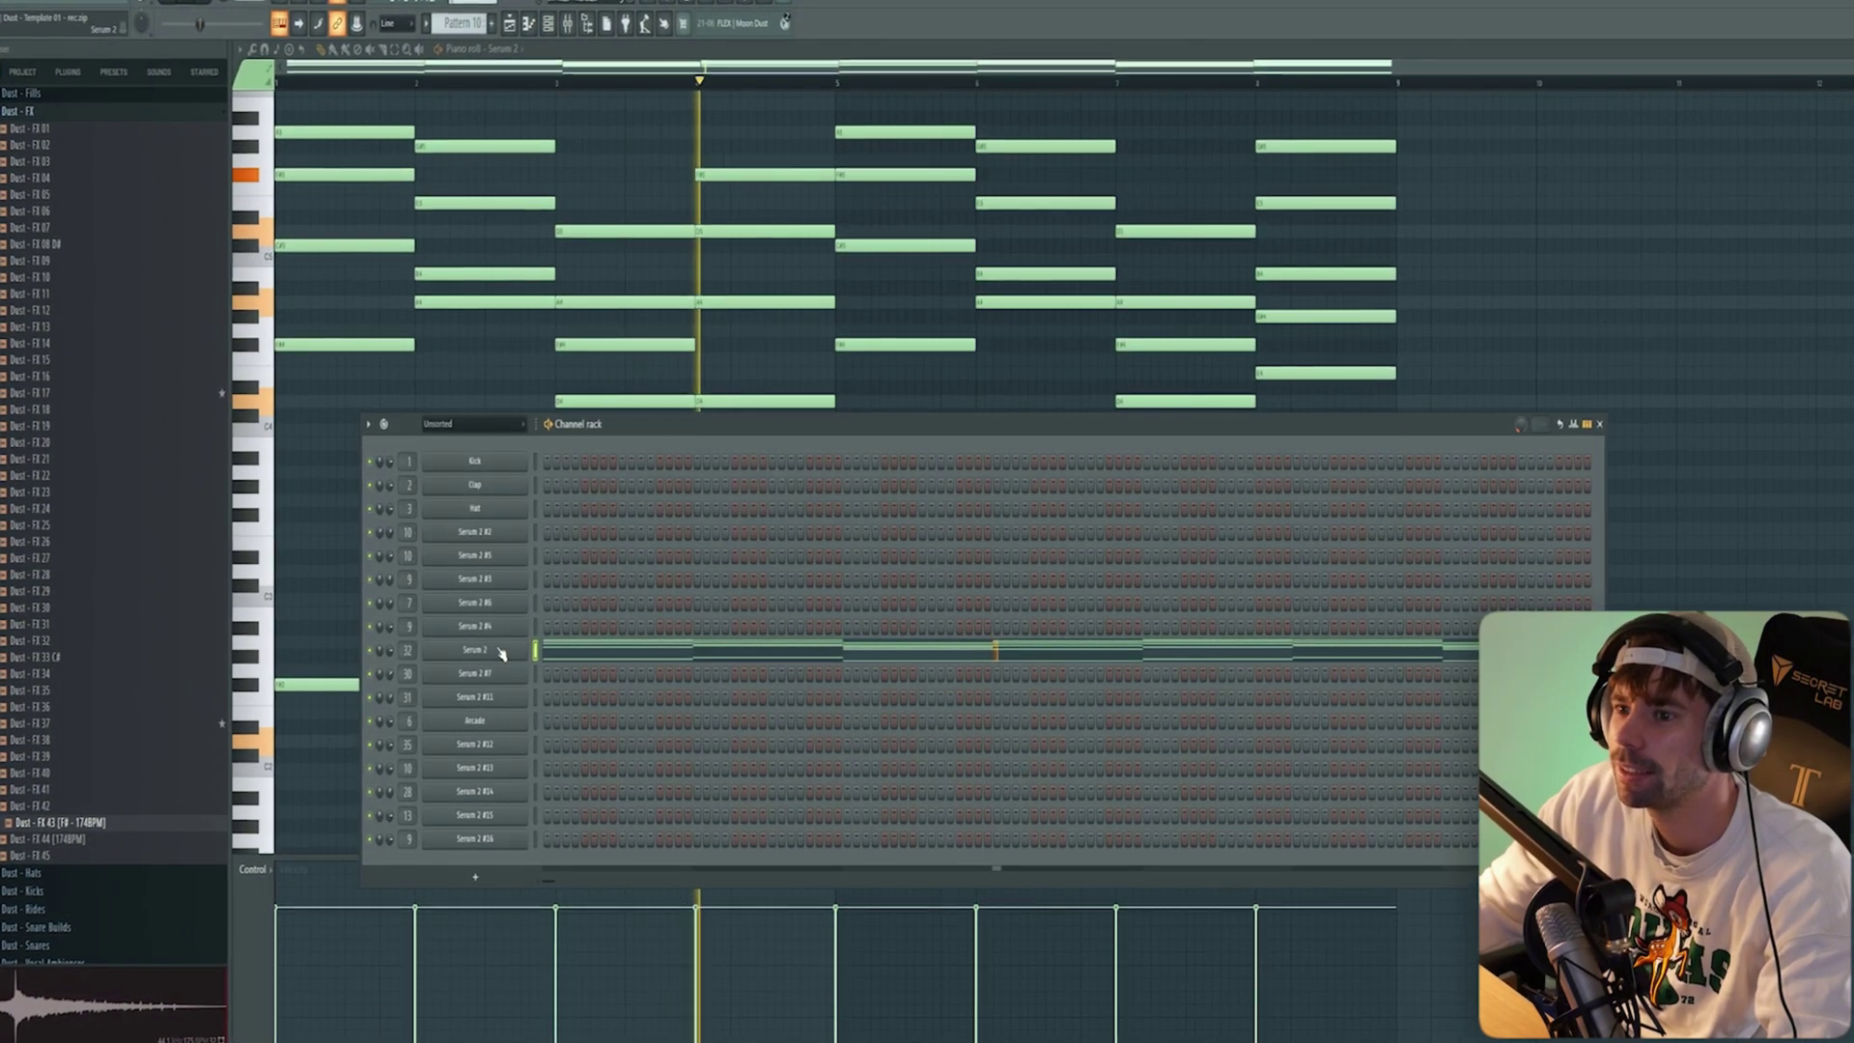
key(F6)
drag(1342, 620, 484, 425)
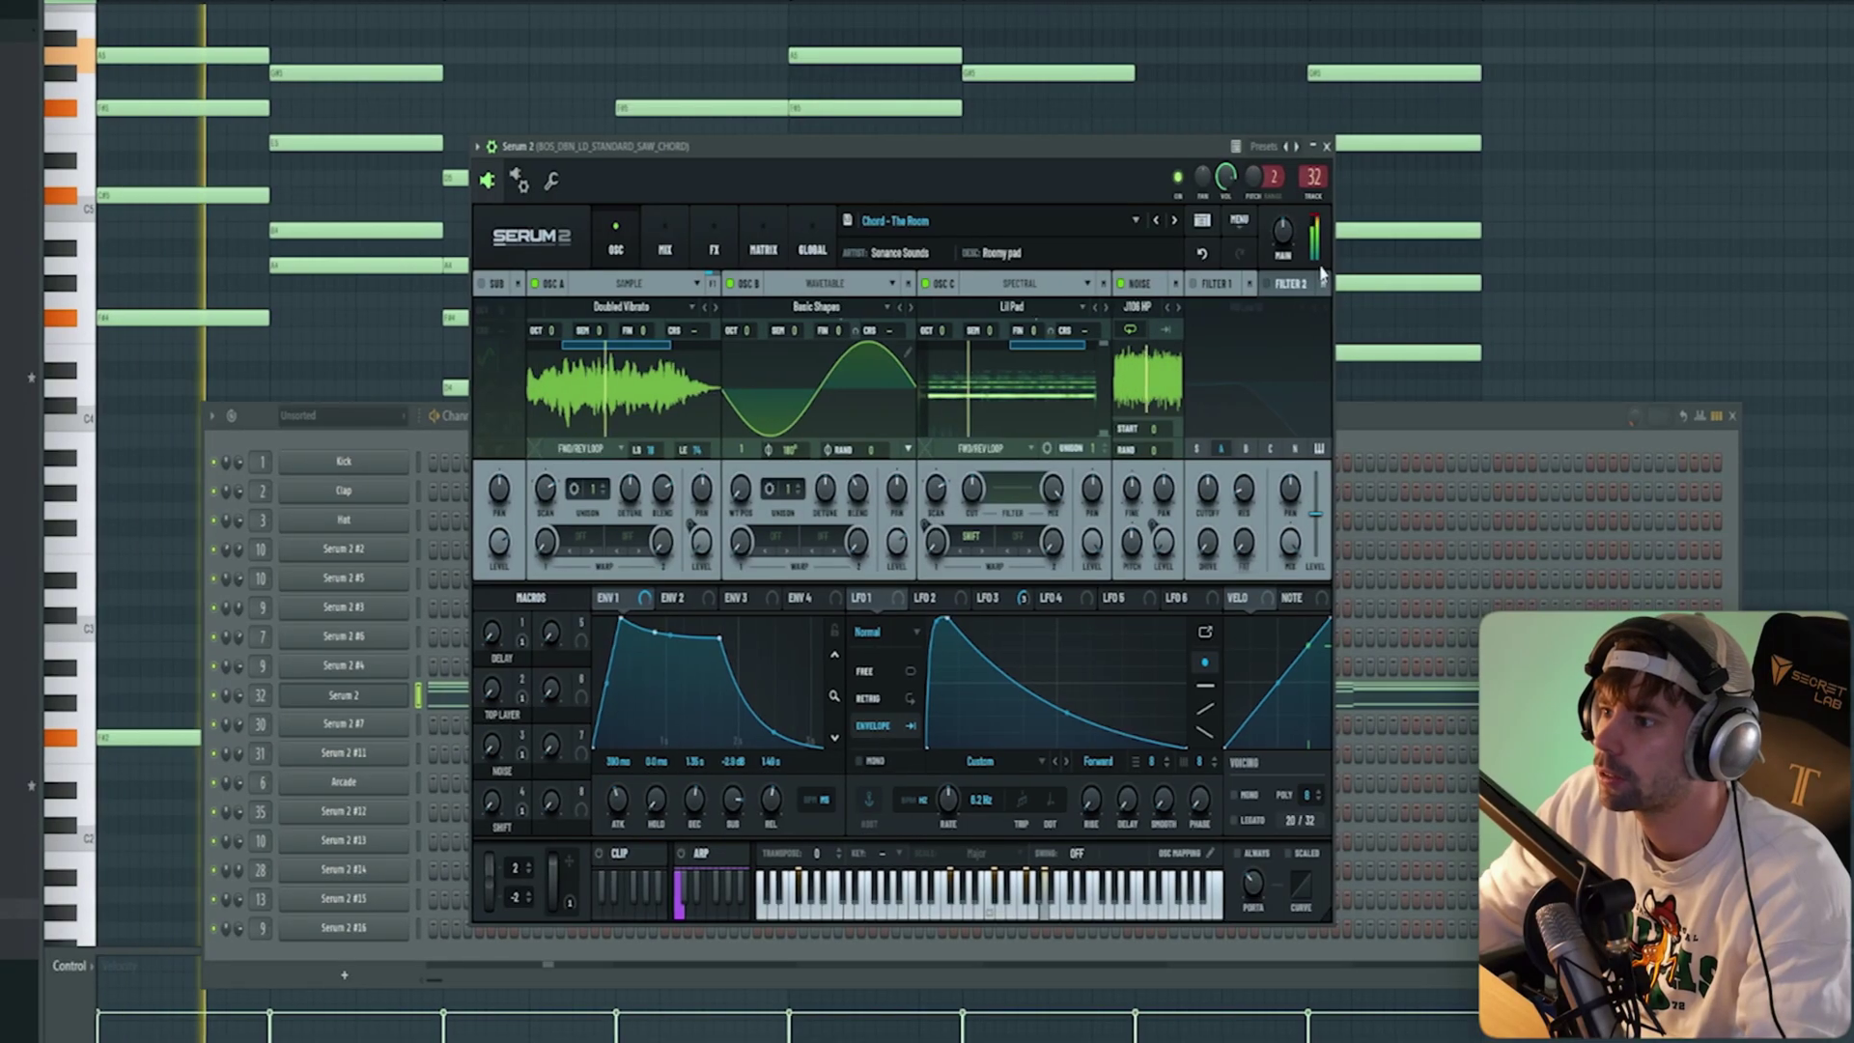
click(1150, 221)
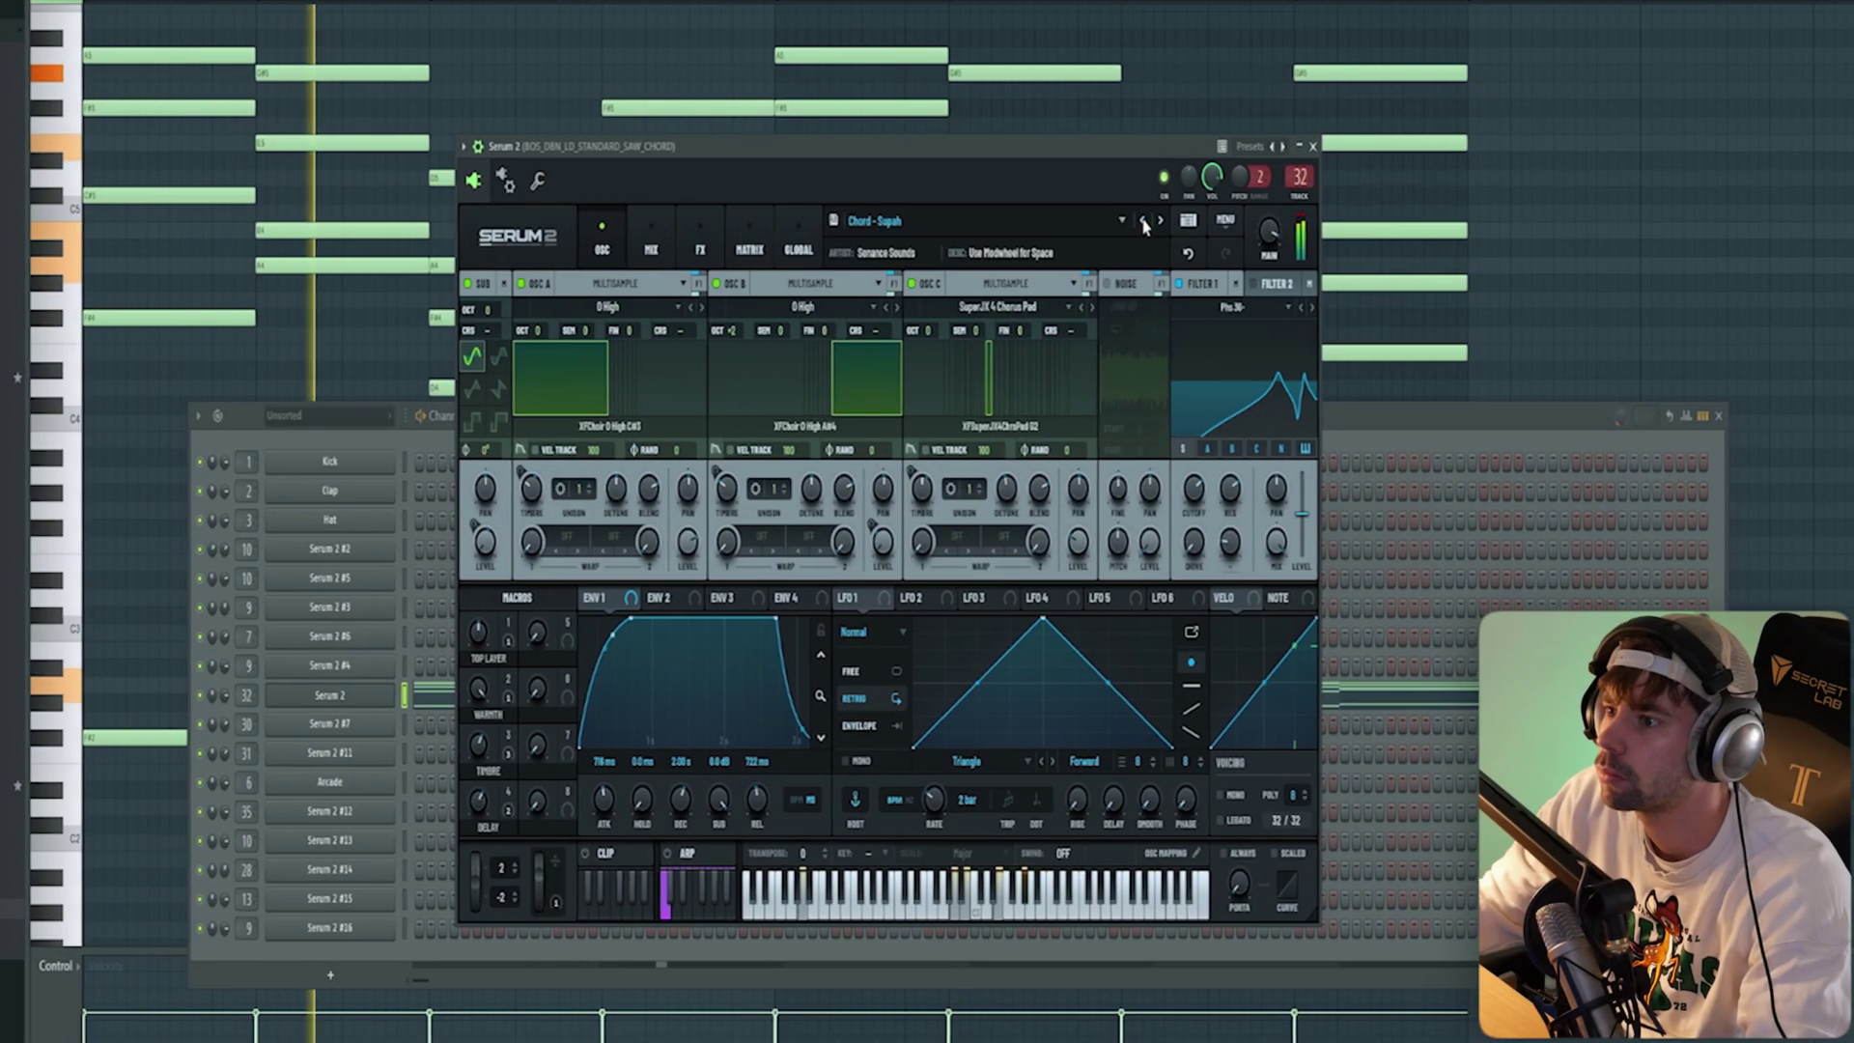
click(1145, 222)
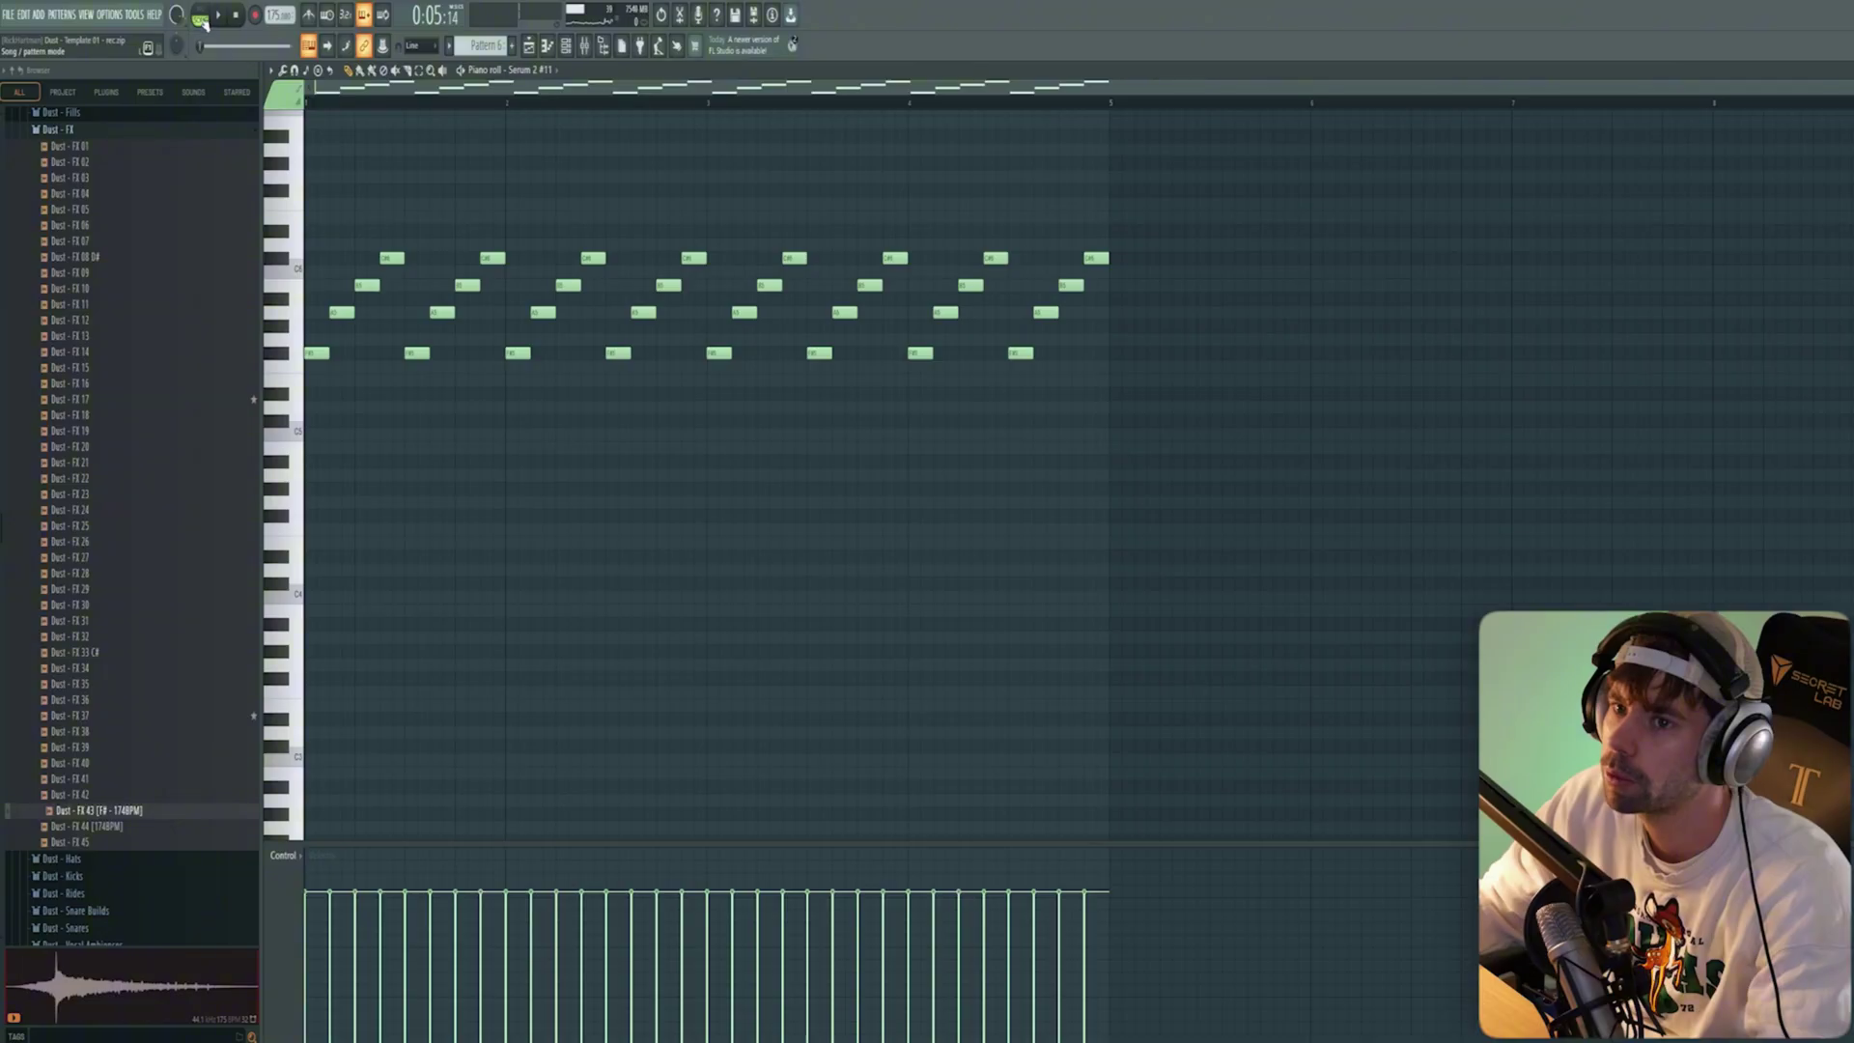
key(space)
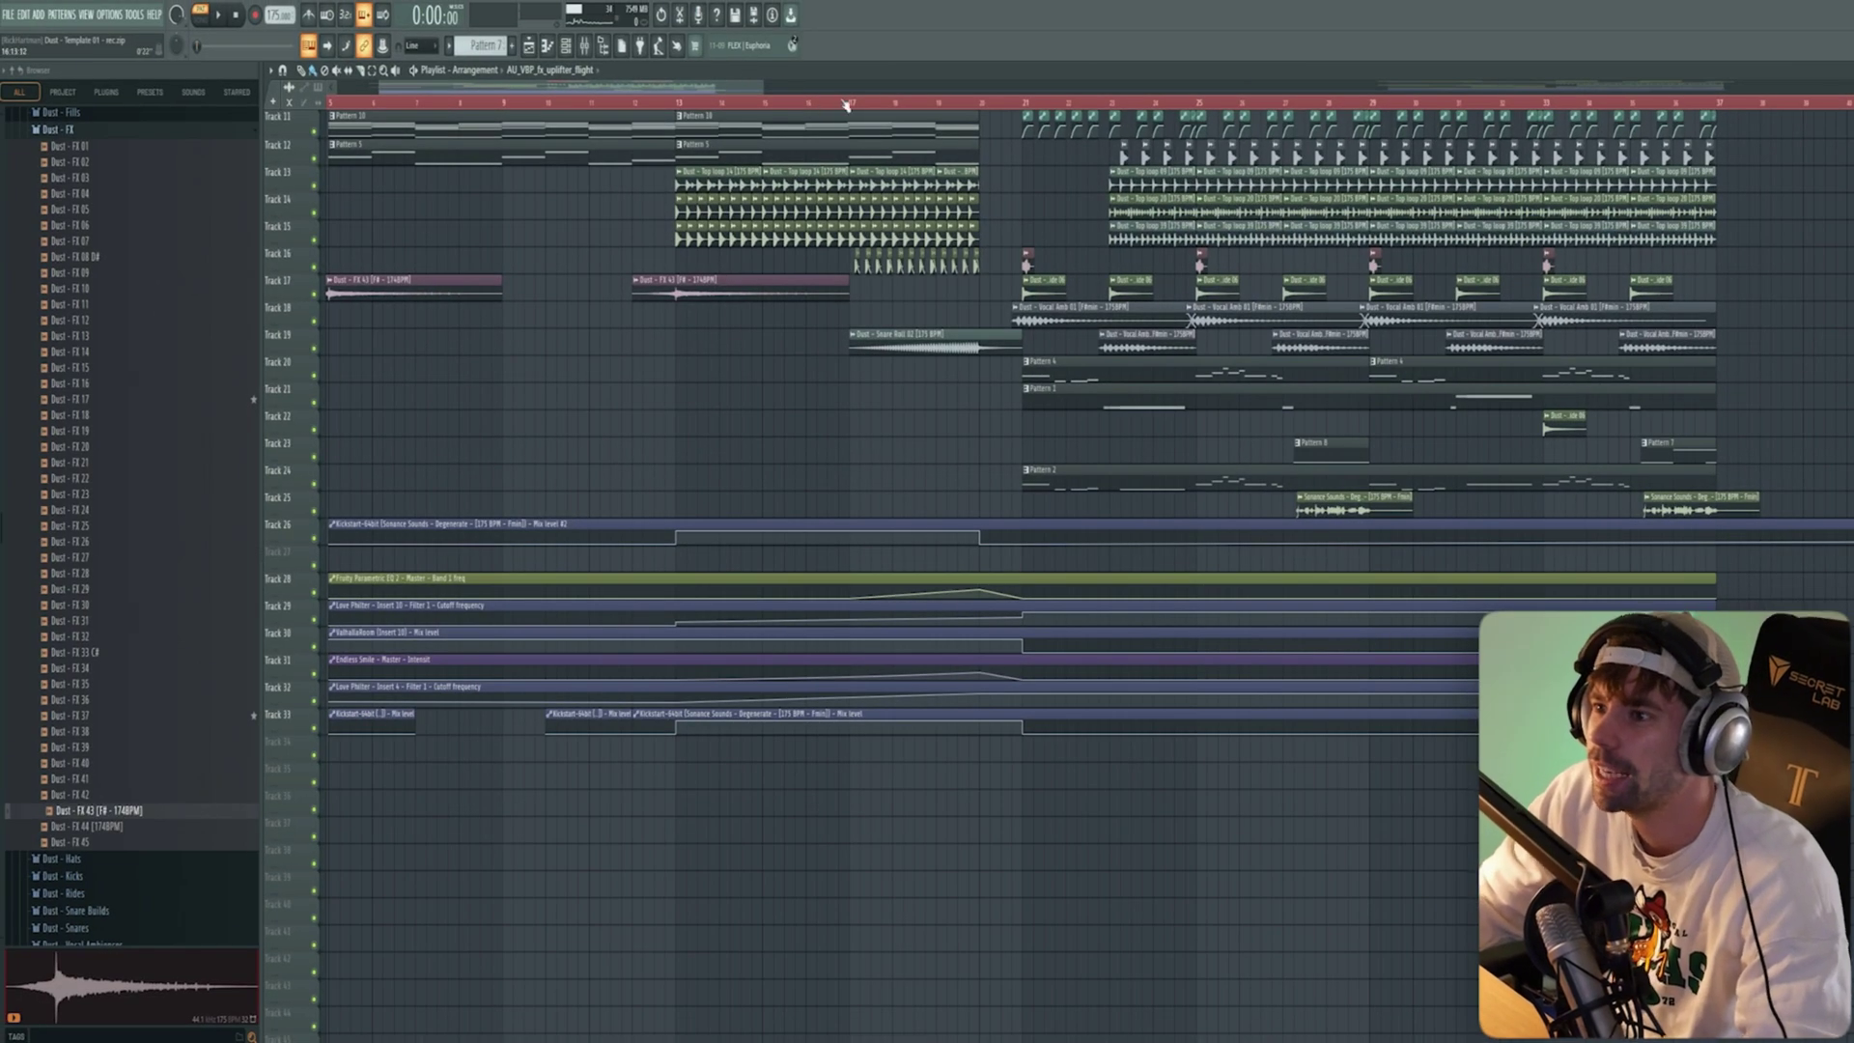
- Open the Master channel's Fruity Parametric EQ 2 and Endless Smile plugin windows in the Mixer
click(584, 44)
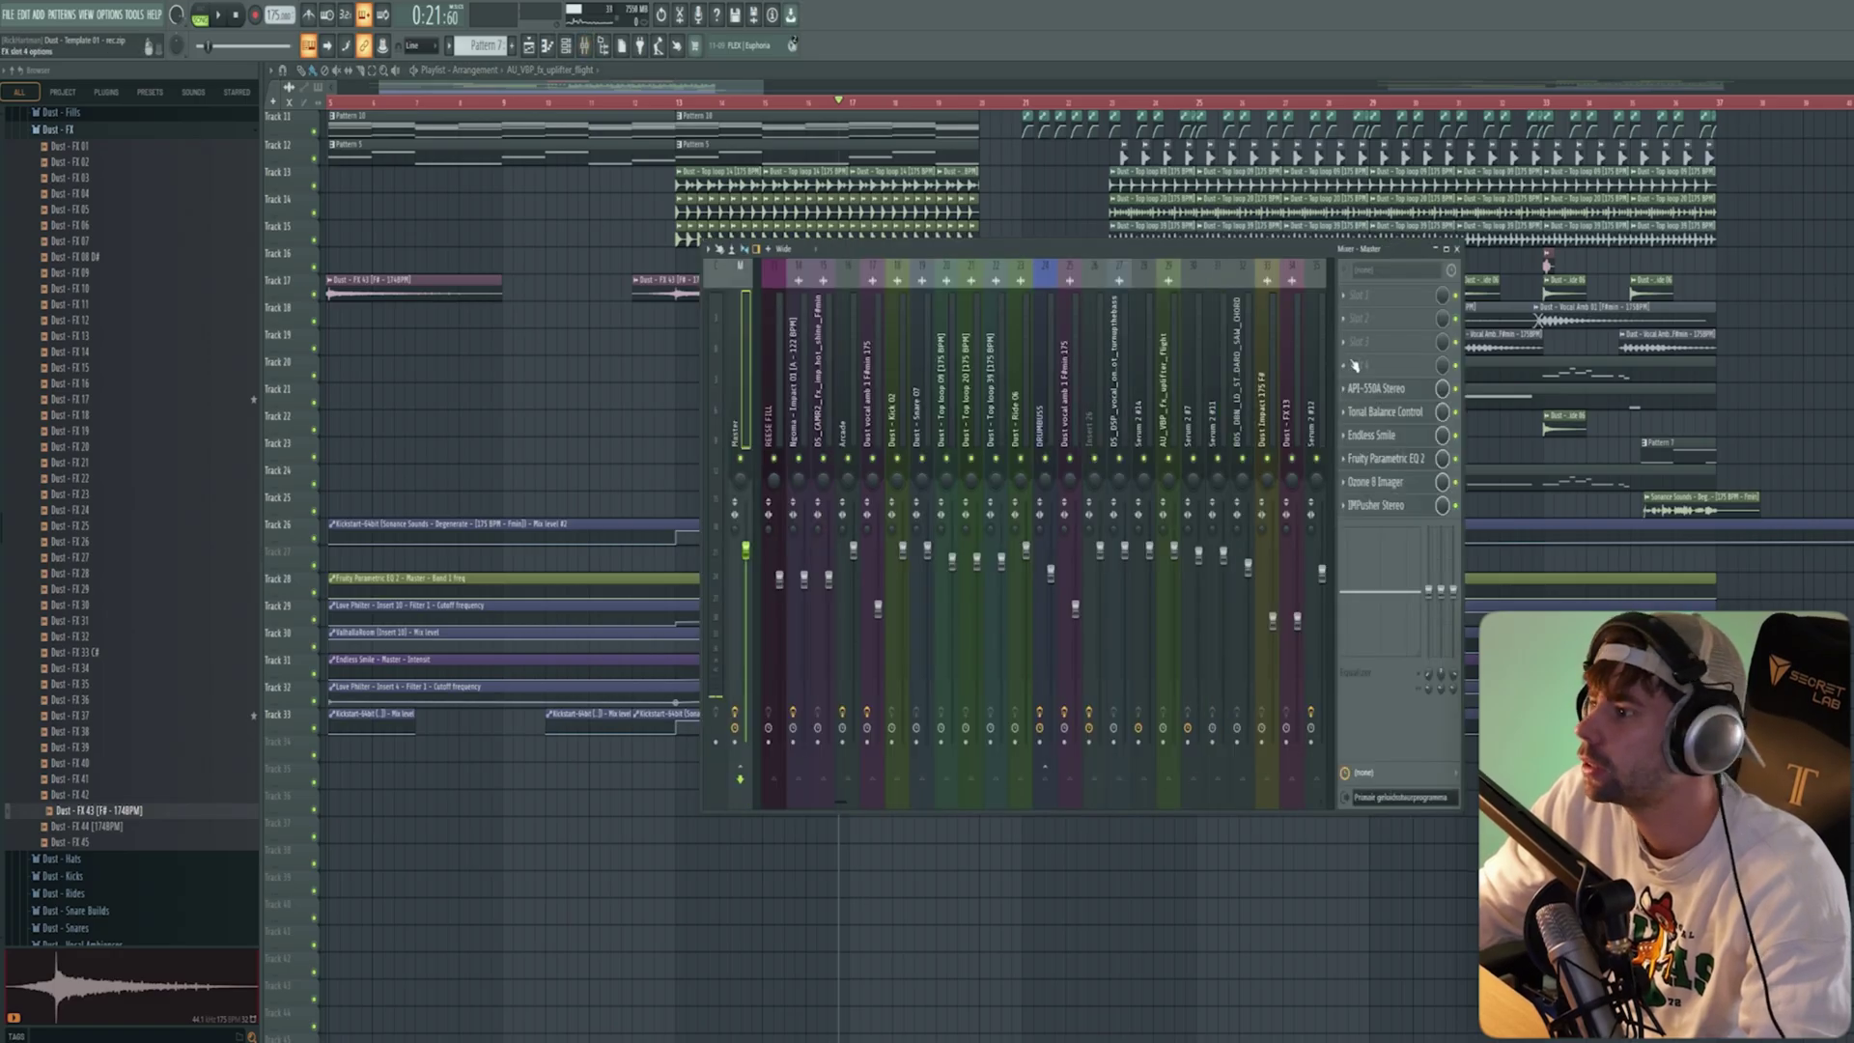
click(1386, 458)
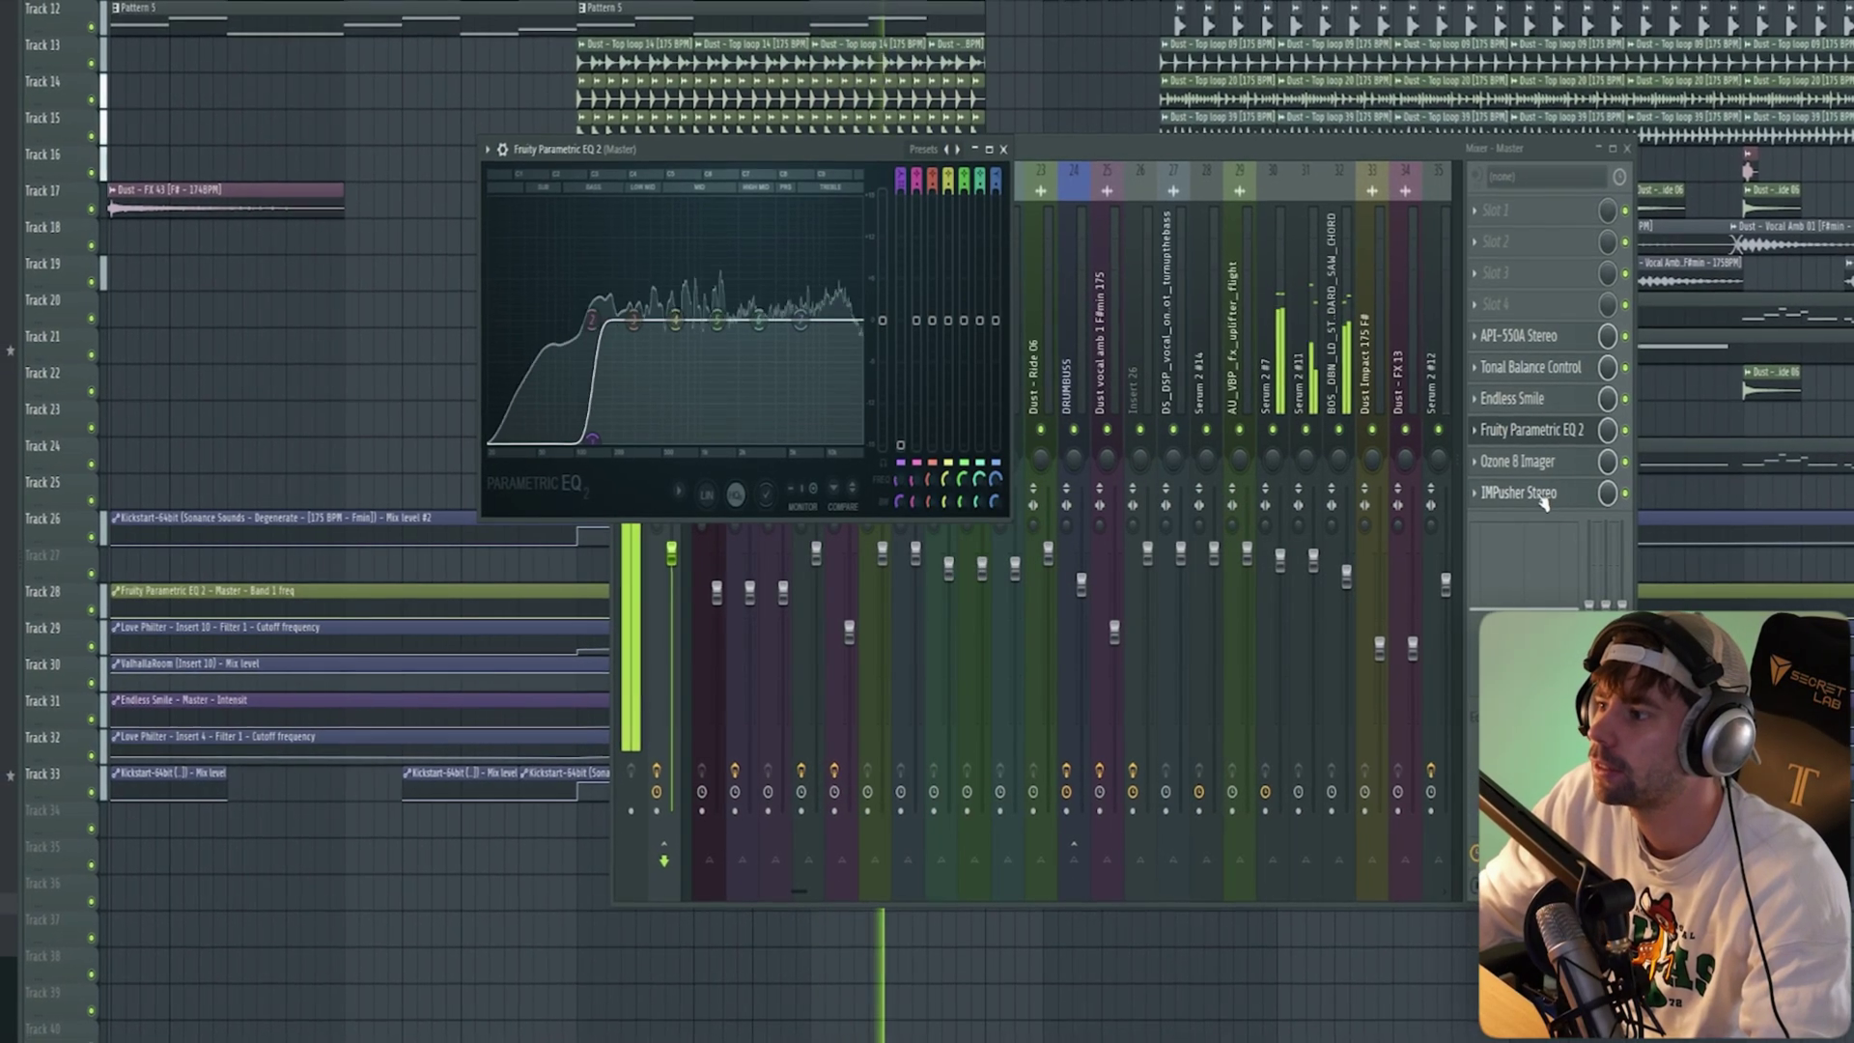
click(1512, 398)
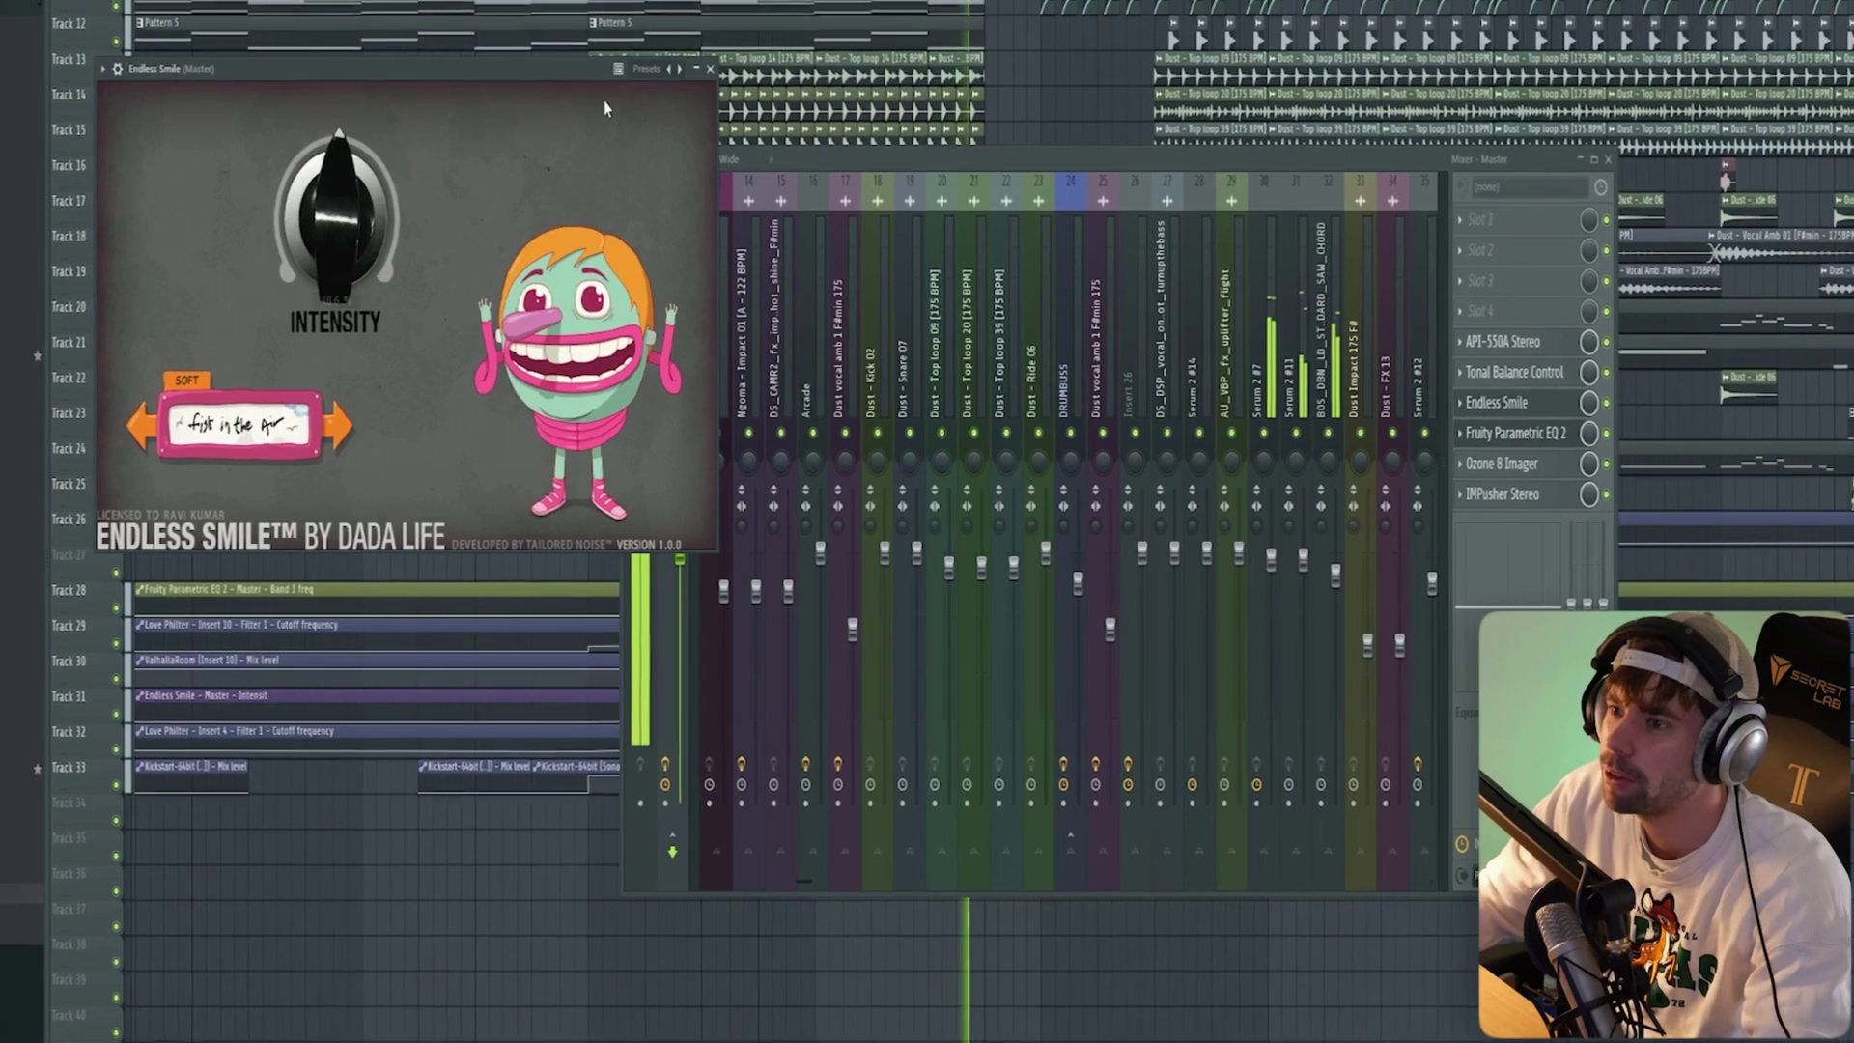